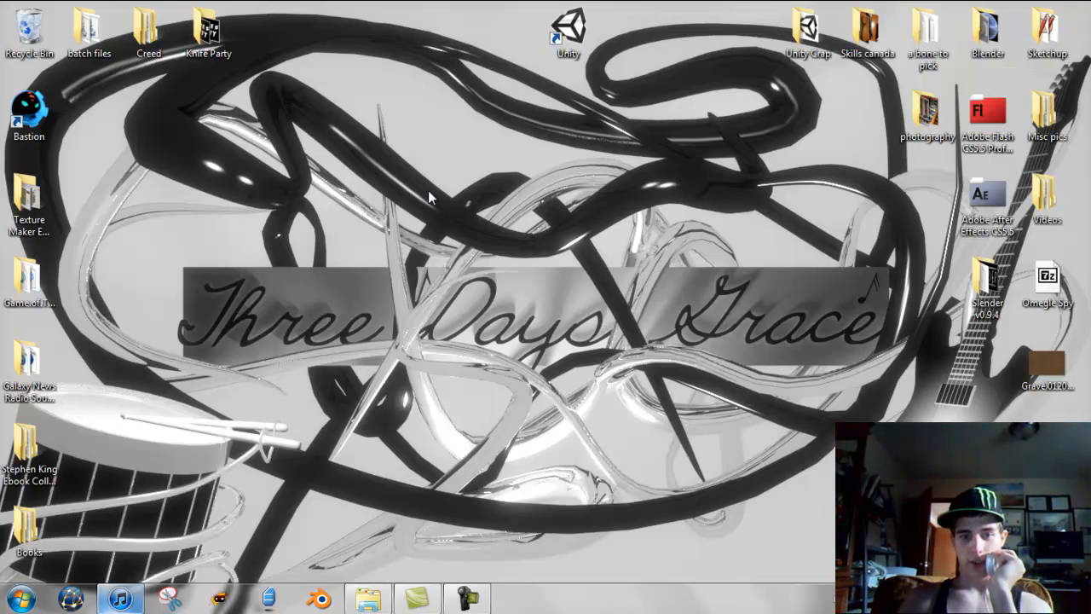
- Launch Unity from the desktop
mouse_move(573, 32)
left_mouse_down()
mouse_move(513, 113)
mouse_move(579, 42)
mouse_move(499, 36)
mouse_move(576, 51)
left_mouse_up()
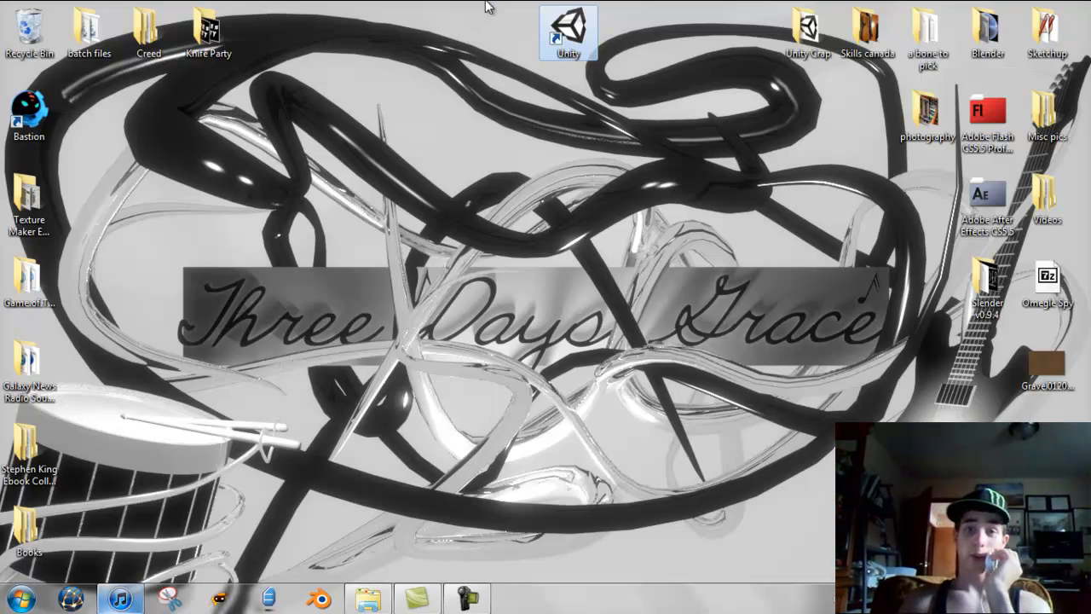
mouse_move(569, 41)
left_mouse_down()
mouse_move(493, 49)
mouse_move(565, 41)
left_mouse_up()
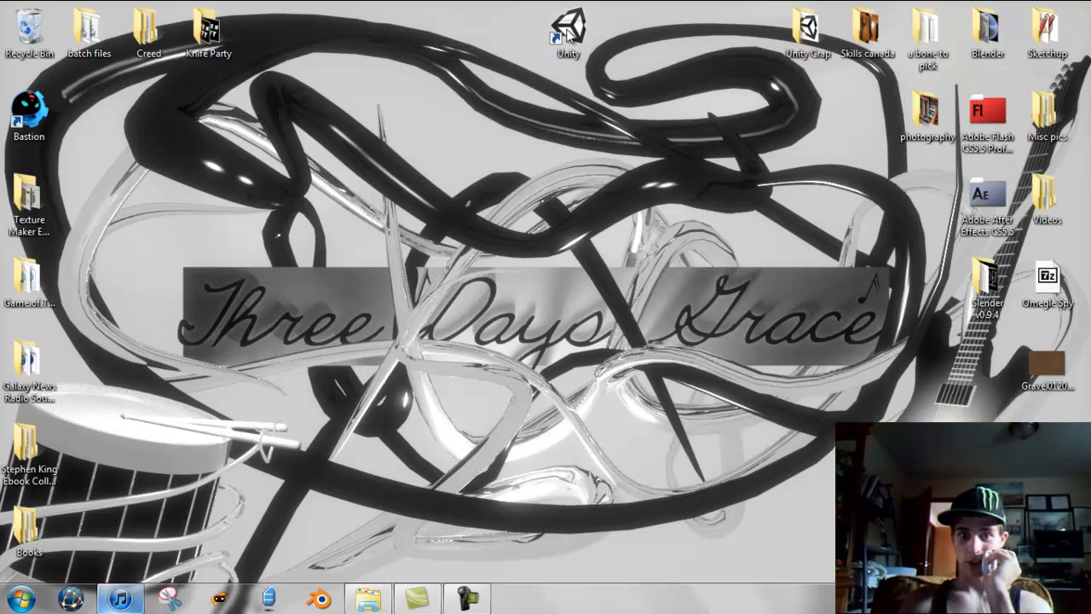
double_click(567, 29)
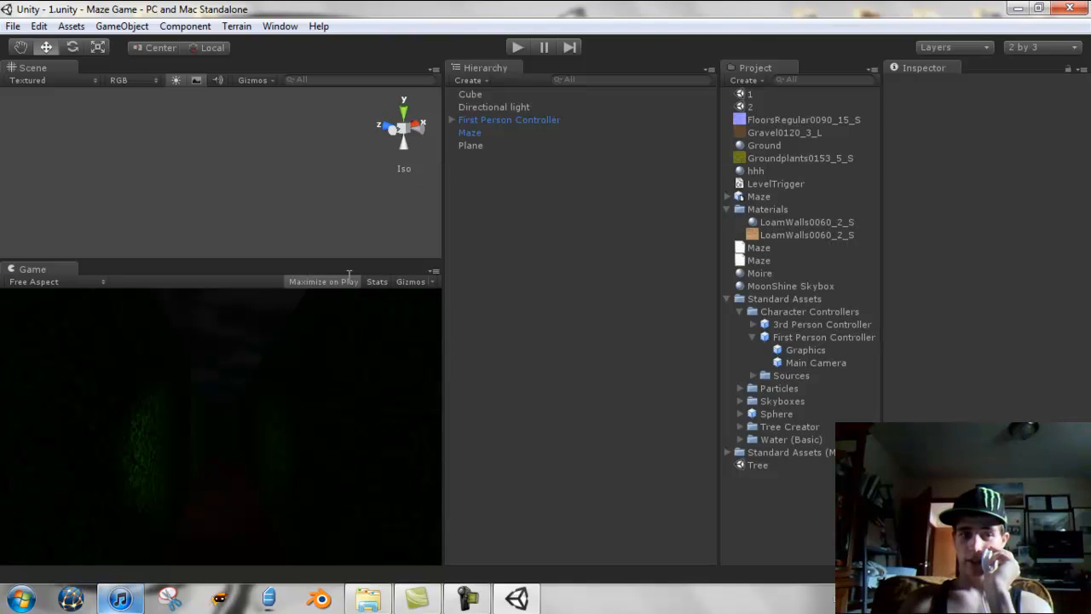
- Play-test the open maze game scene and stop play mode
left_click(509, 49)
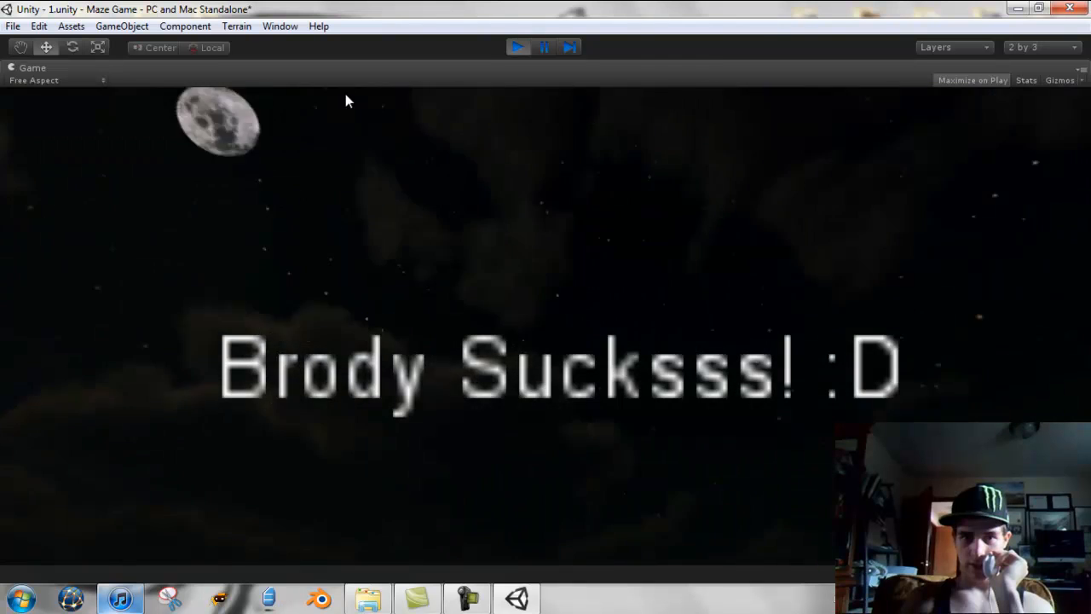
left_click(521, 46)
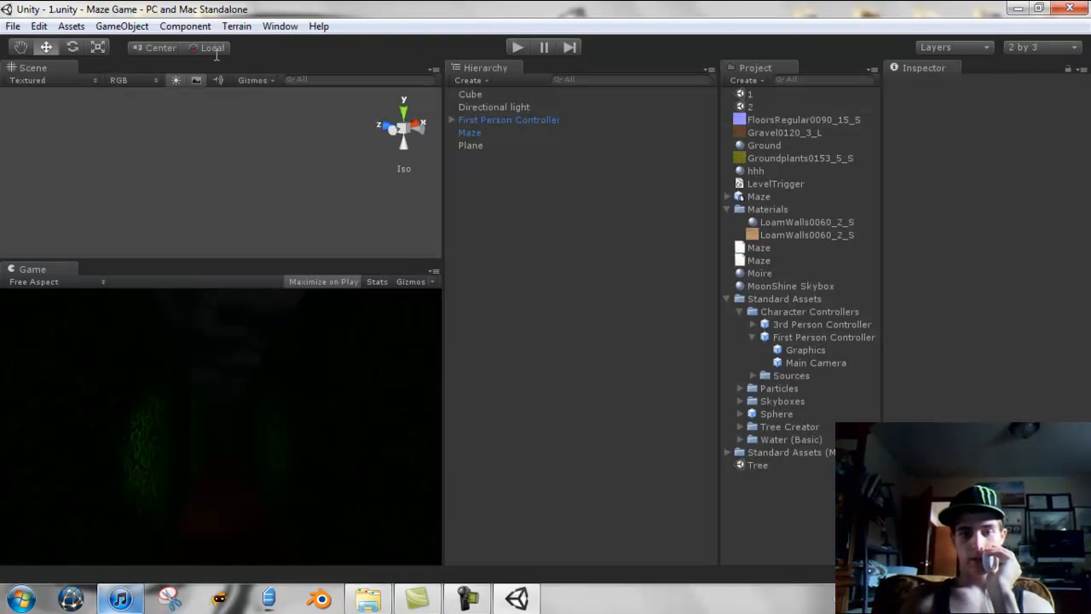
- Start a new project and set its location to a folder named "Youtube shit" in Documents
left_click(71, 25)
mouse_move(13, 25)
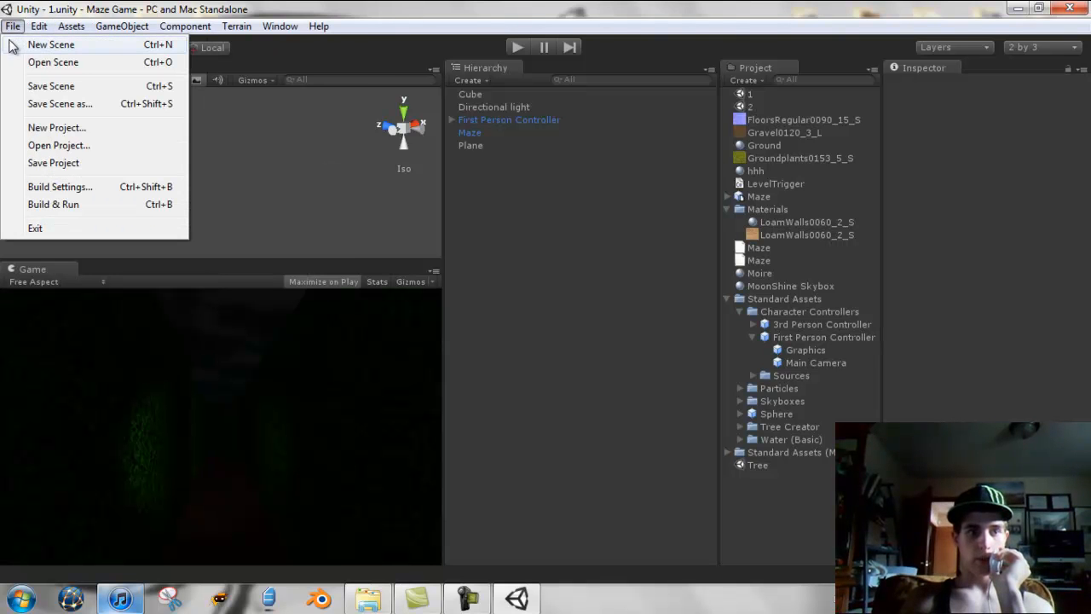
left_click(53, 127)
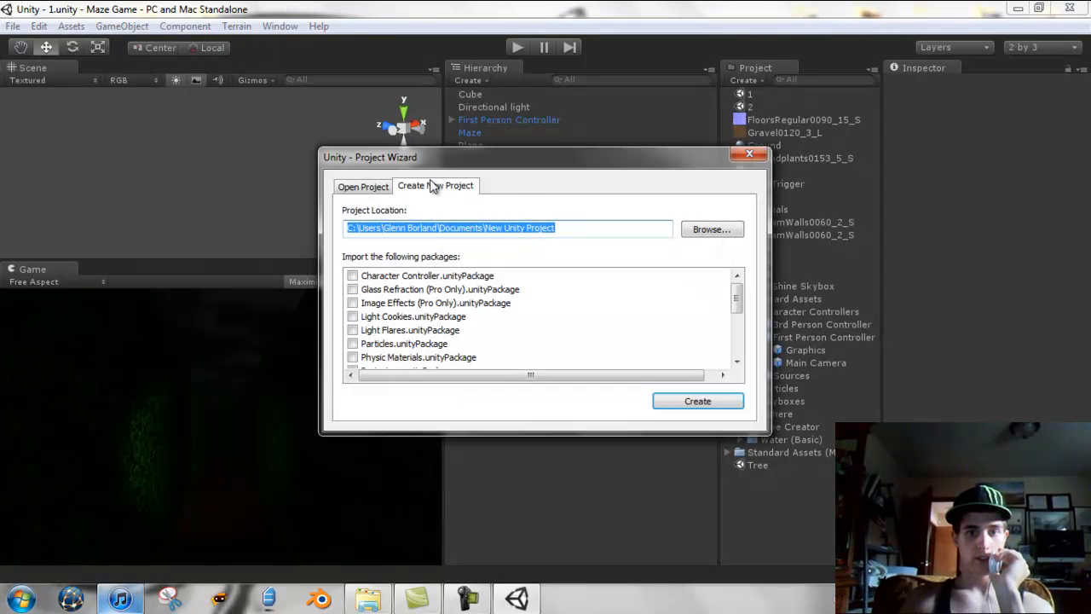
left_click_drag(435, 163, 428, 83)
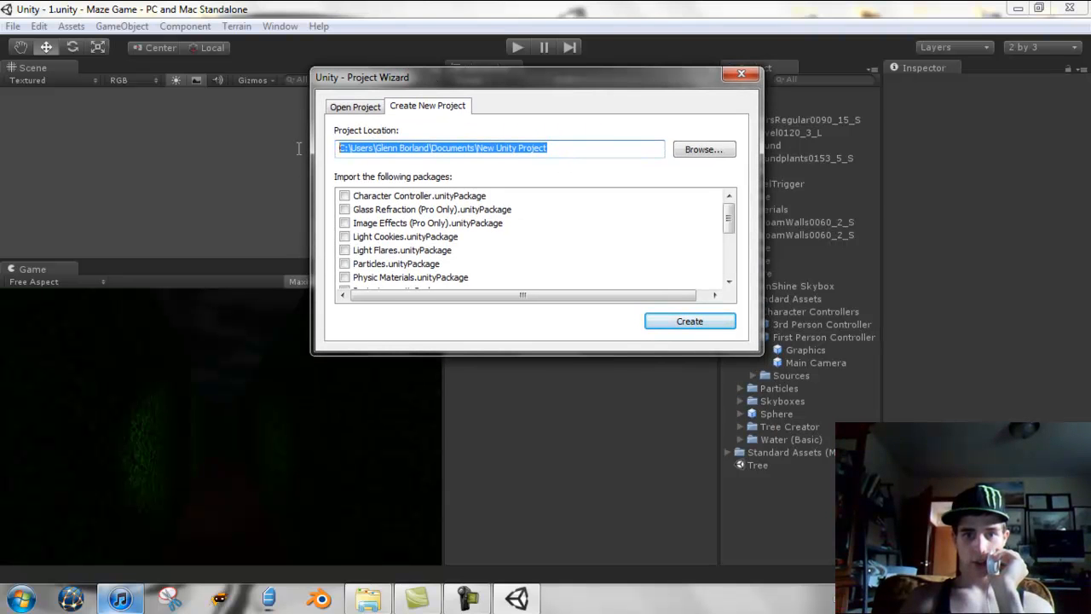
left_click_drag(568, 147, 475, 148)
type("Yo")
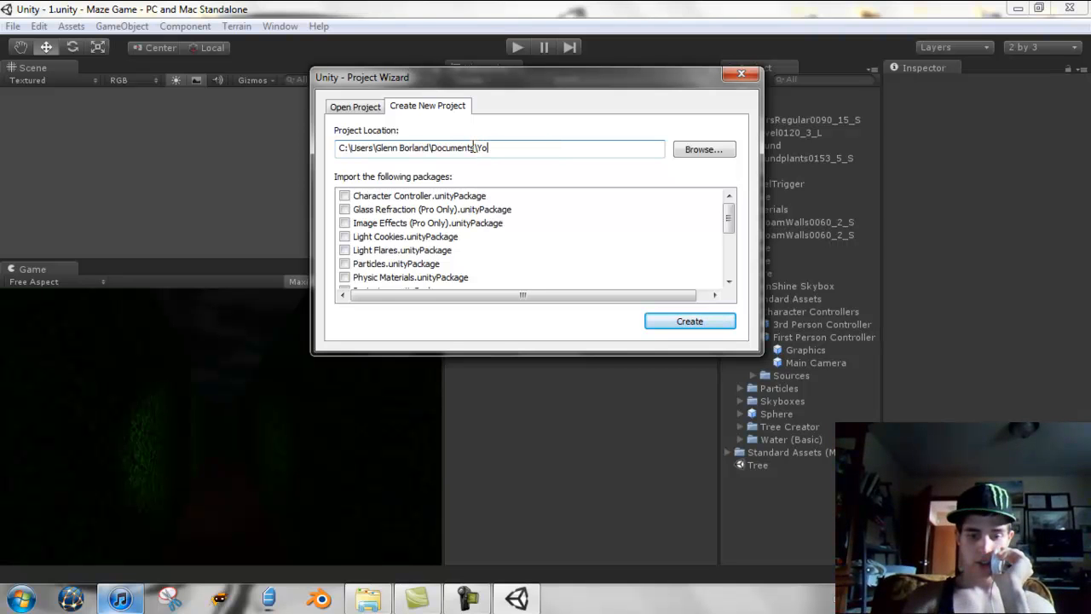
type("utube shit")
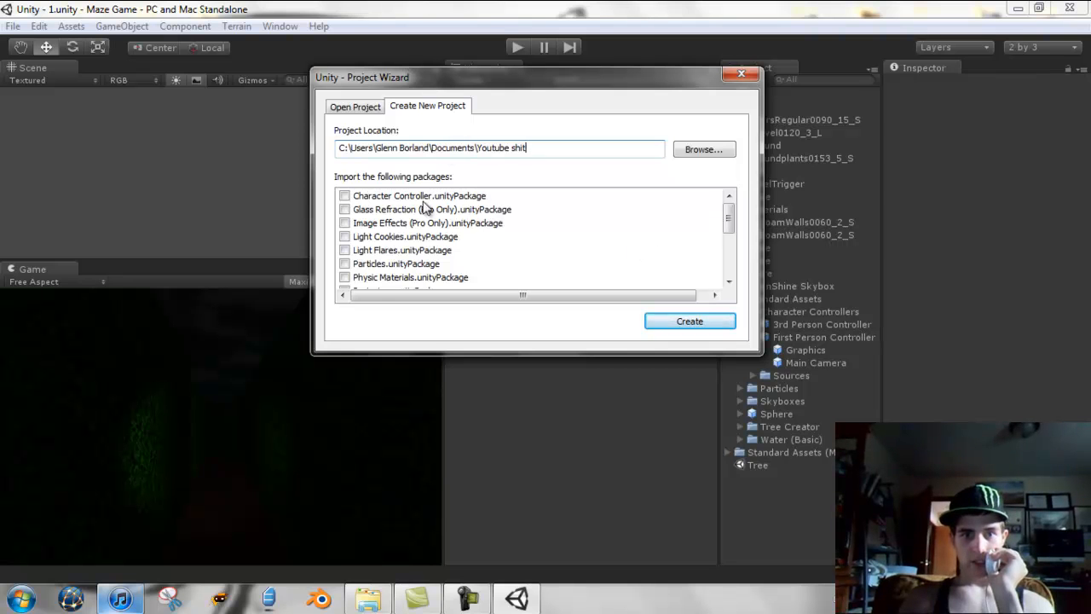
- Include the Character Controller, Particles, Scripts and Skyboxes packages in the new project
left_click(345, 197)
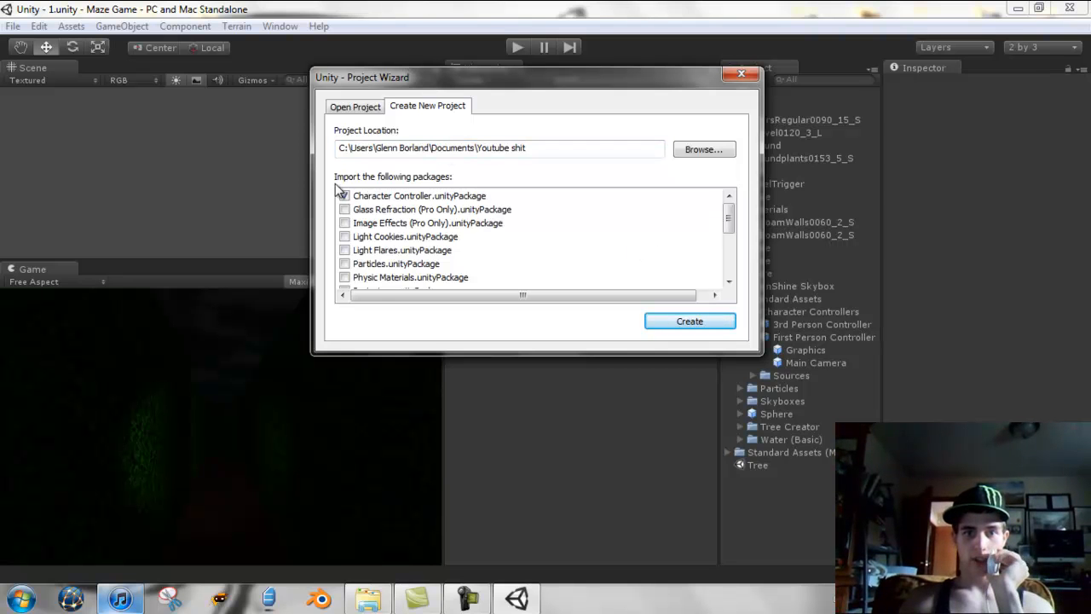
left_click(361, 198)
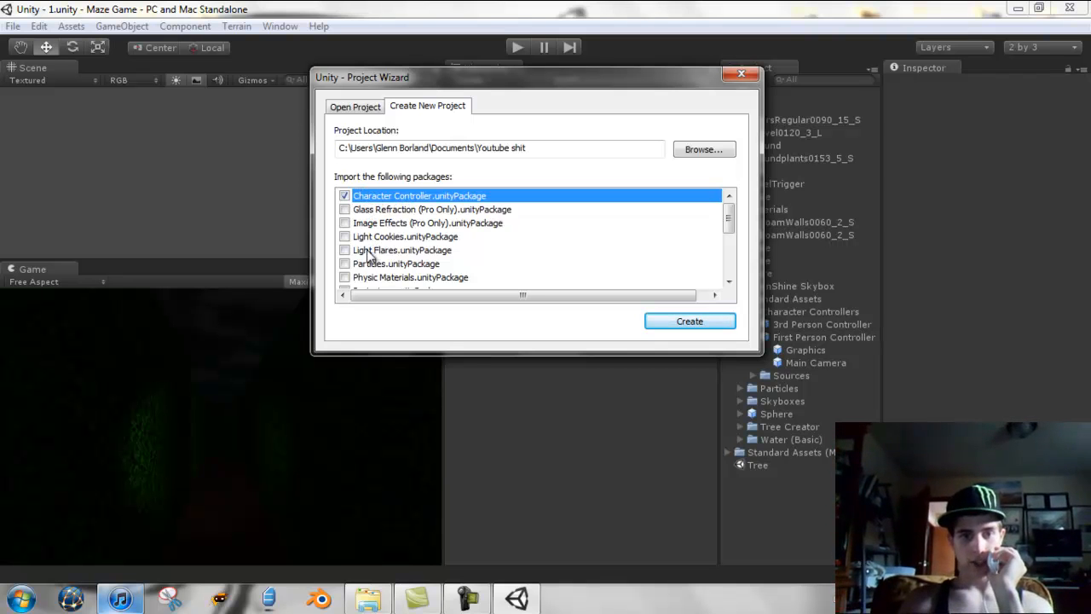
left_click(345, 263)
left_click_drag(729, 215, 729, 230)
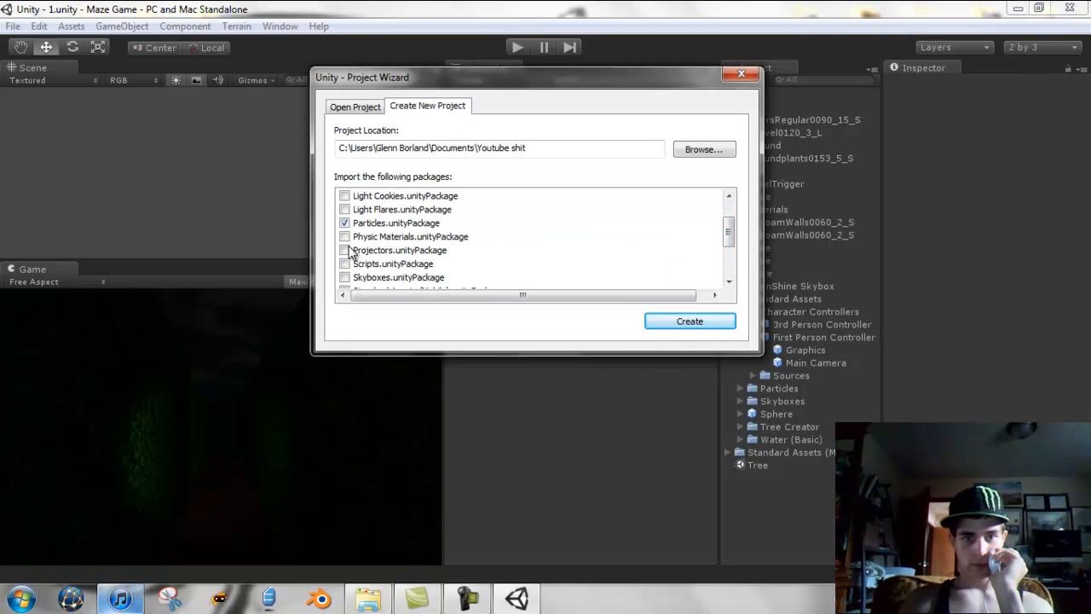
scroll(345, 256, "down", 1)
left_click(344, 222)
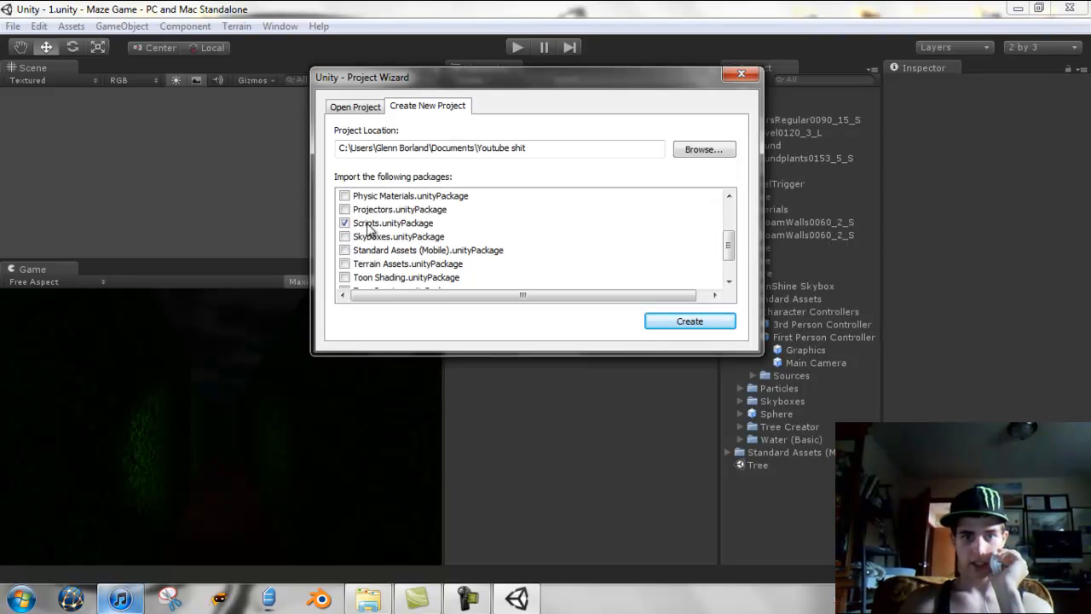
left_click(368, 224)
left_click(344, 236)
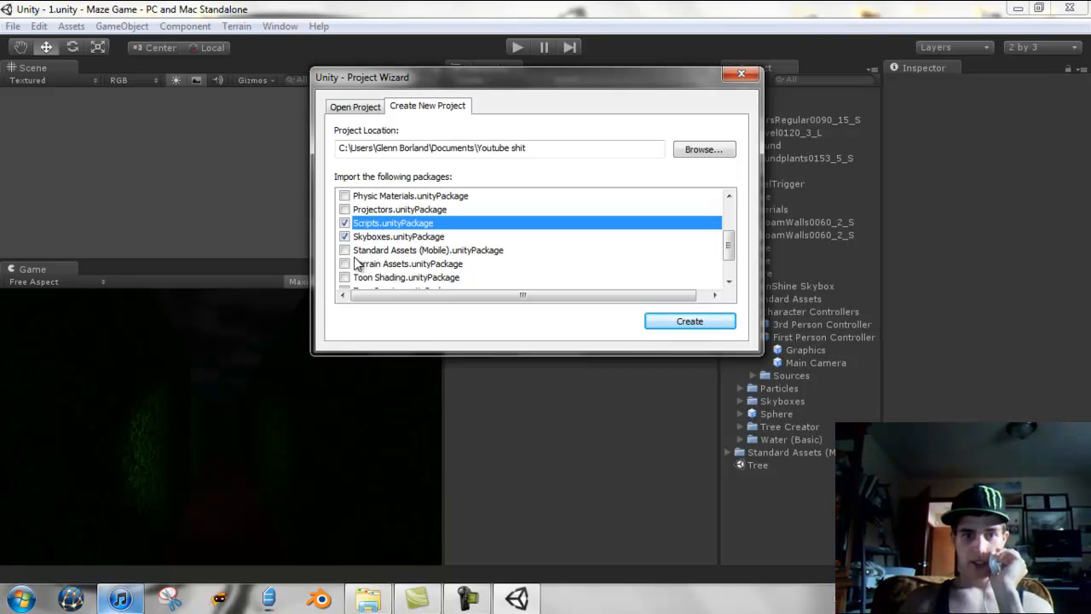
- Include the Standard Assets (Mobile), Terrain Assets and Tree Creator packages and create the project
scroll(347, 252, "down", 1)
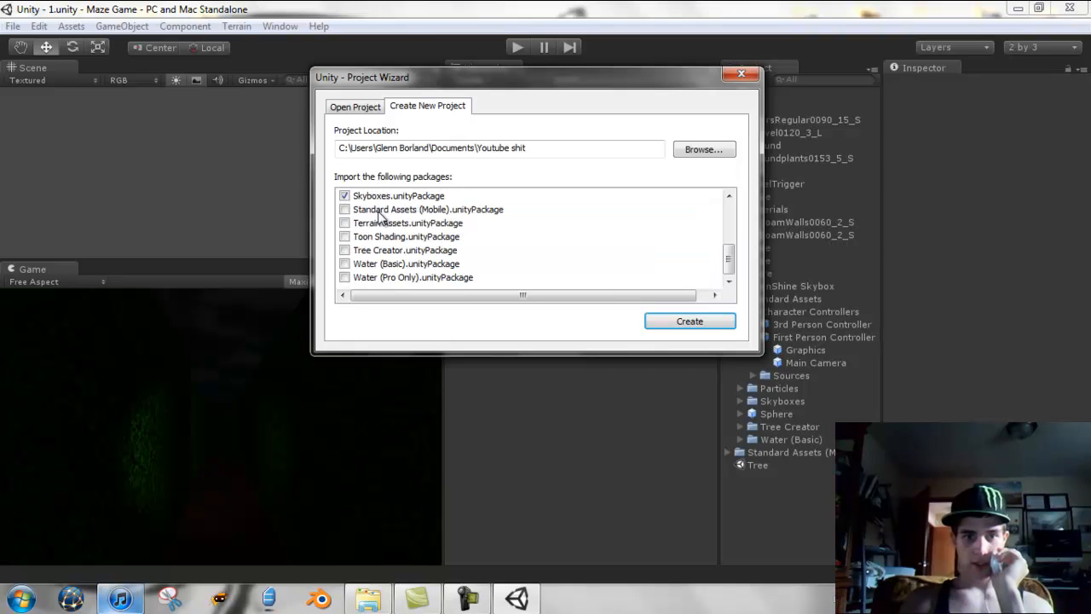
left_click(344, 250)
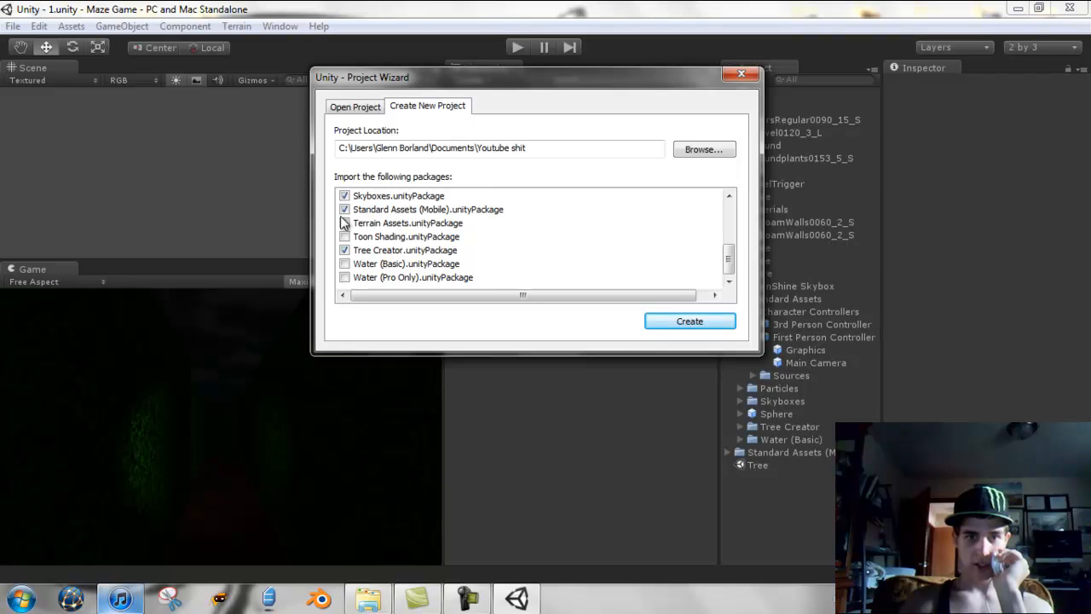
left_click(345, 223)
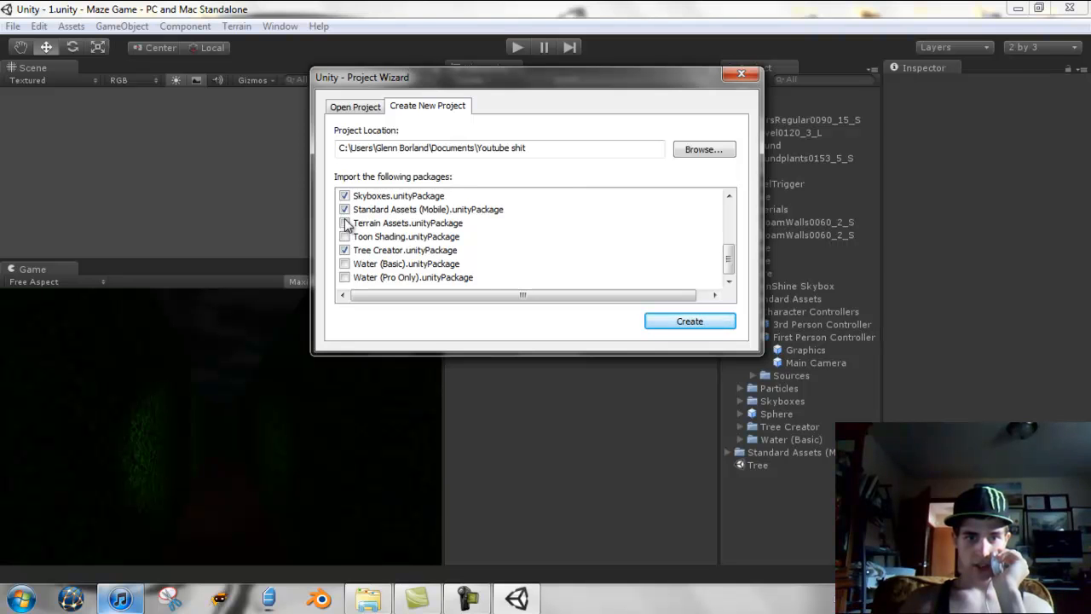
scroll(355, 275, "up", 3)
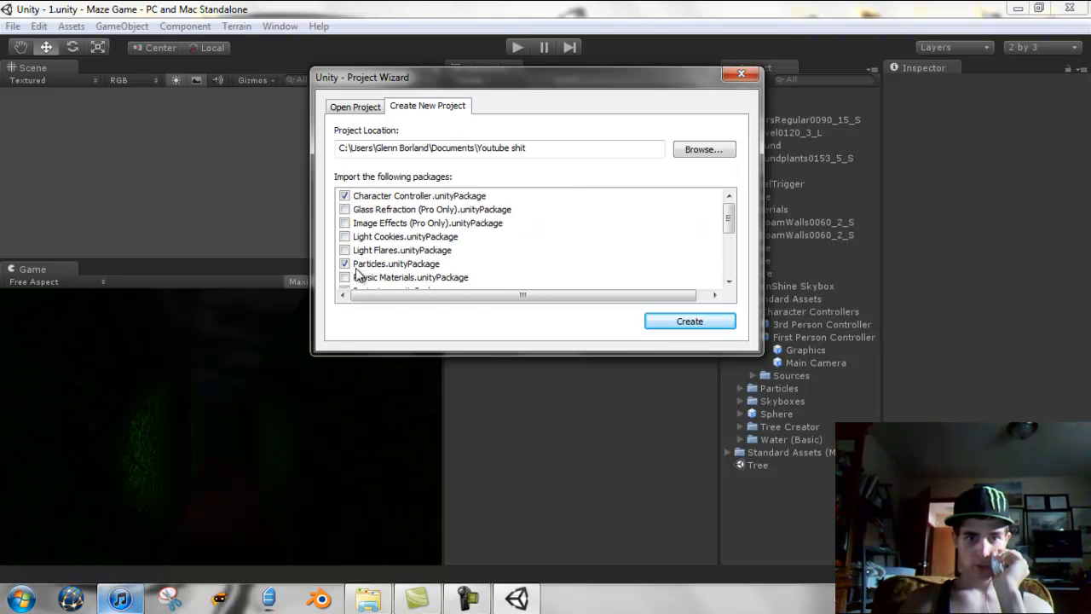
left_click(687, 321)
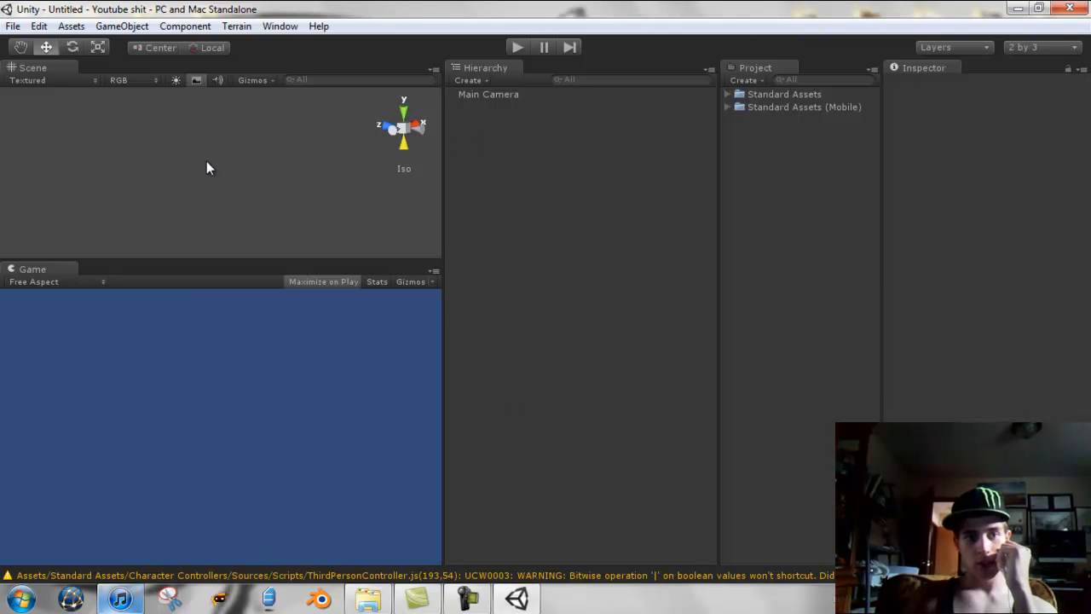
- Enlarge the Scene view by shrinking the Game view beneath it
left_click_drag(168, 263, 198, 307)
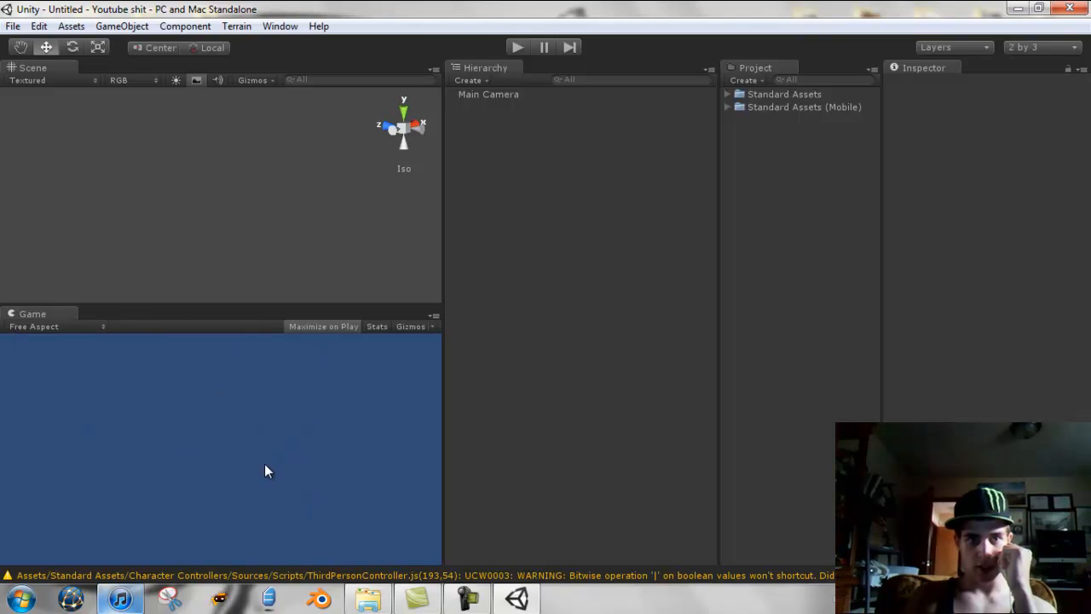
- Look through the Standard Assets folder, examining its Camera Scripts and Skyboxes folders
left_click(727, 95)
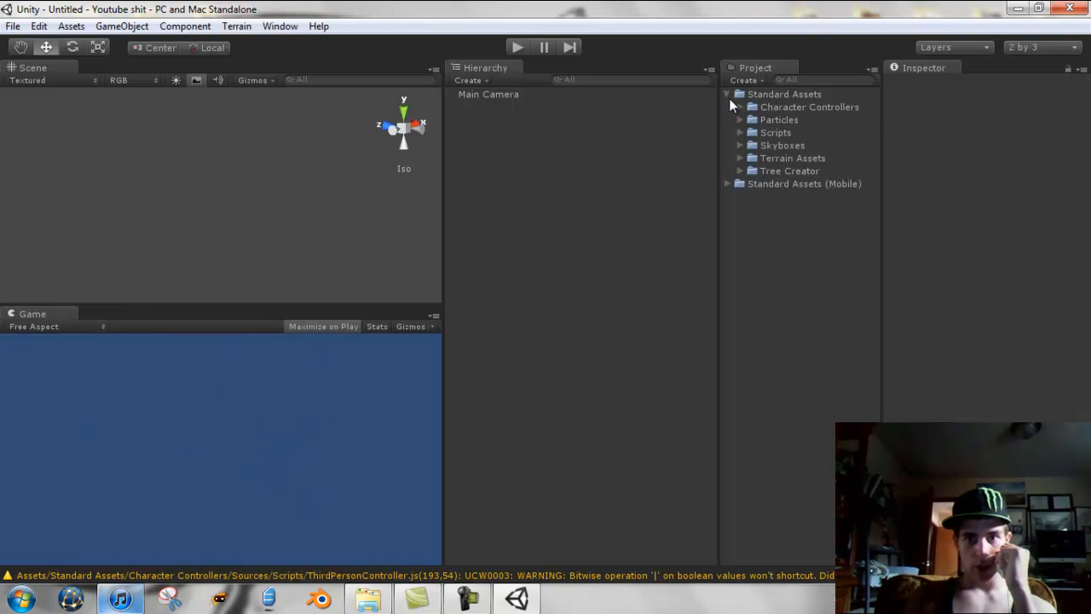
left_click(758, 90)
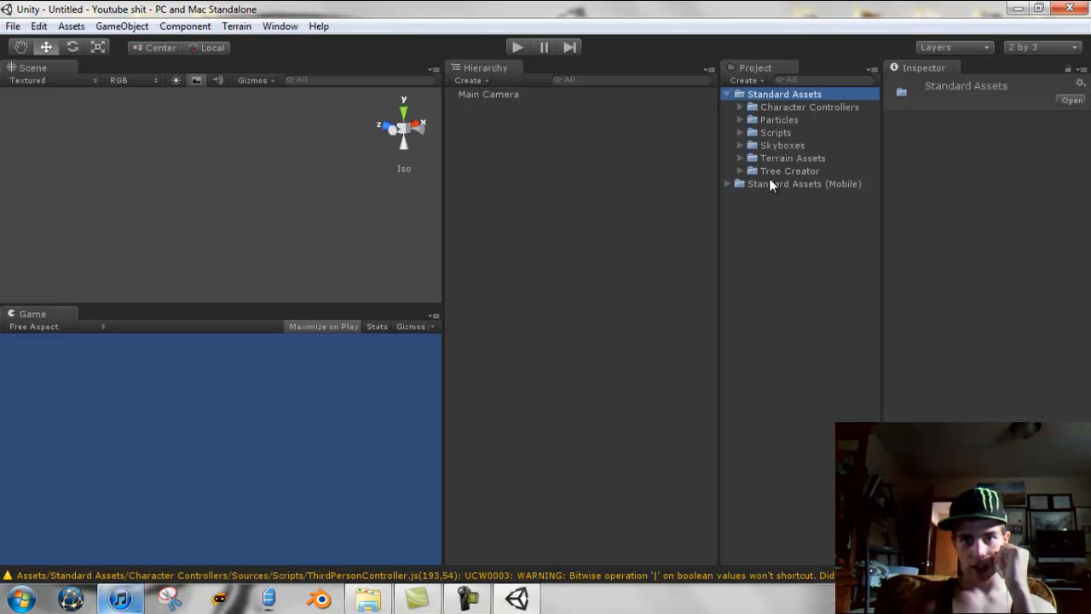
left_click(767, 132)
left_click(737, 133)
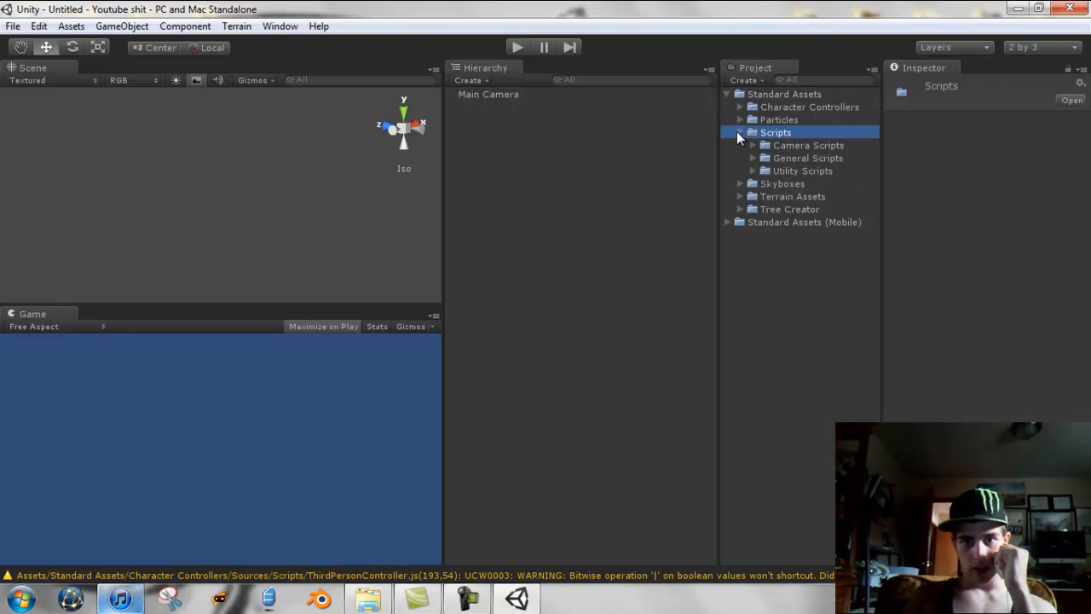
left_click(753, 146)
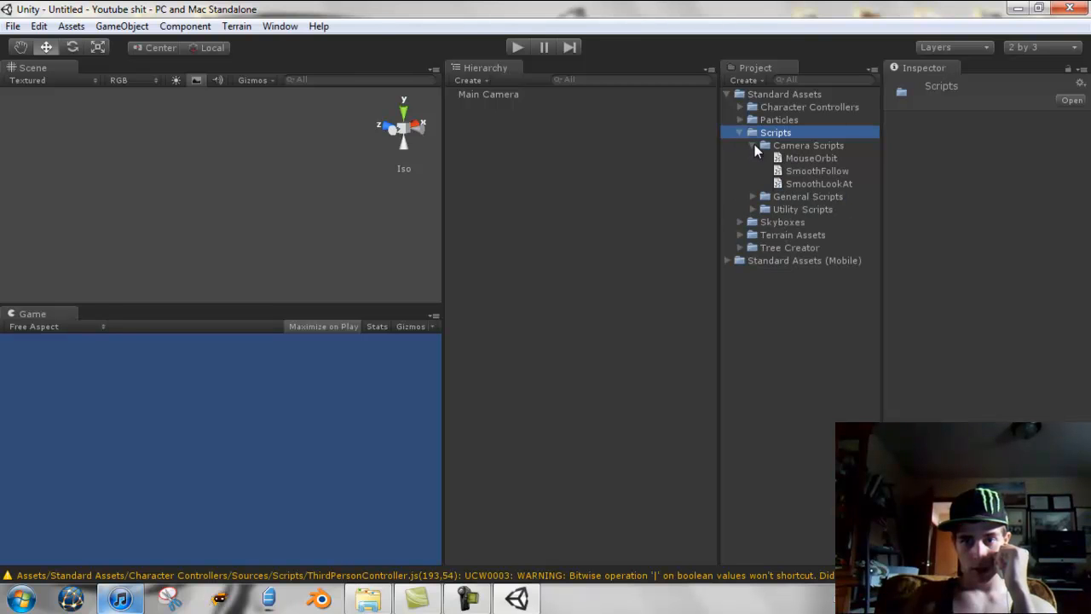
left_click(740, 133)
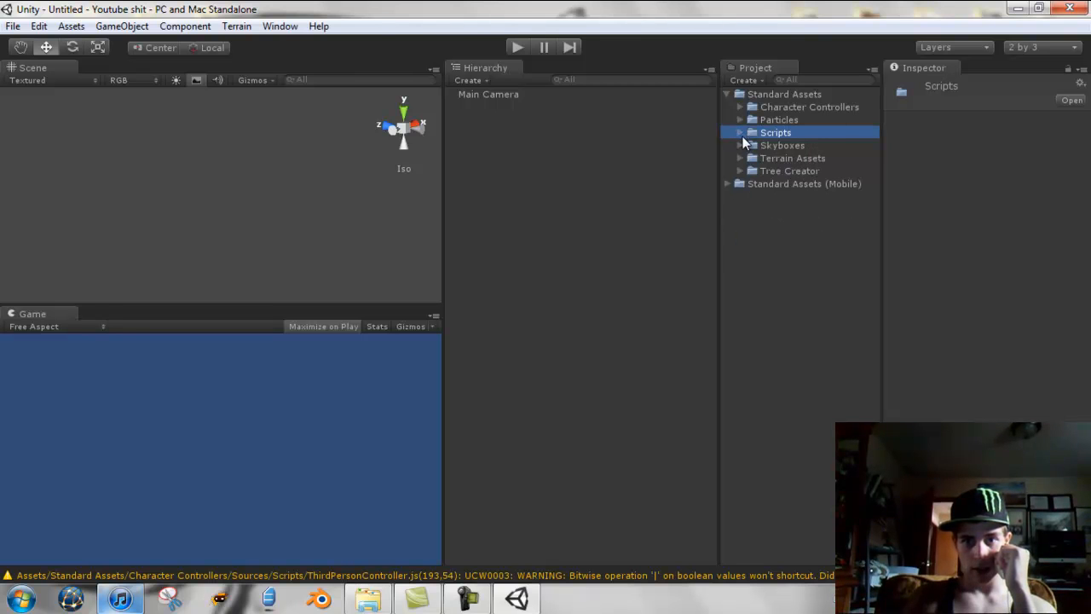
left_click(740, 145)
left_click(740, 145)
left_click(740, 146)
left_click(740, 146)
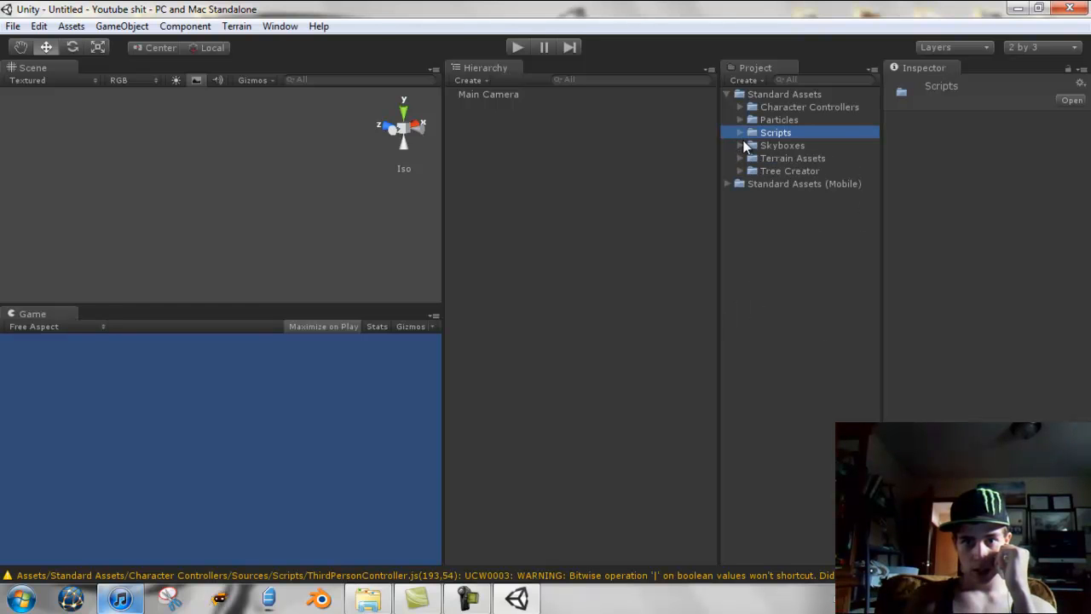
- Examine the General Scripts folder with its ActivateTrigger script and the Utility Scripts folder, and collapse Standard Assets
left_click(742, 136)
left_click(751, 142)
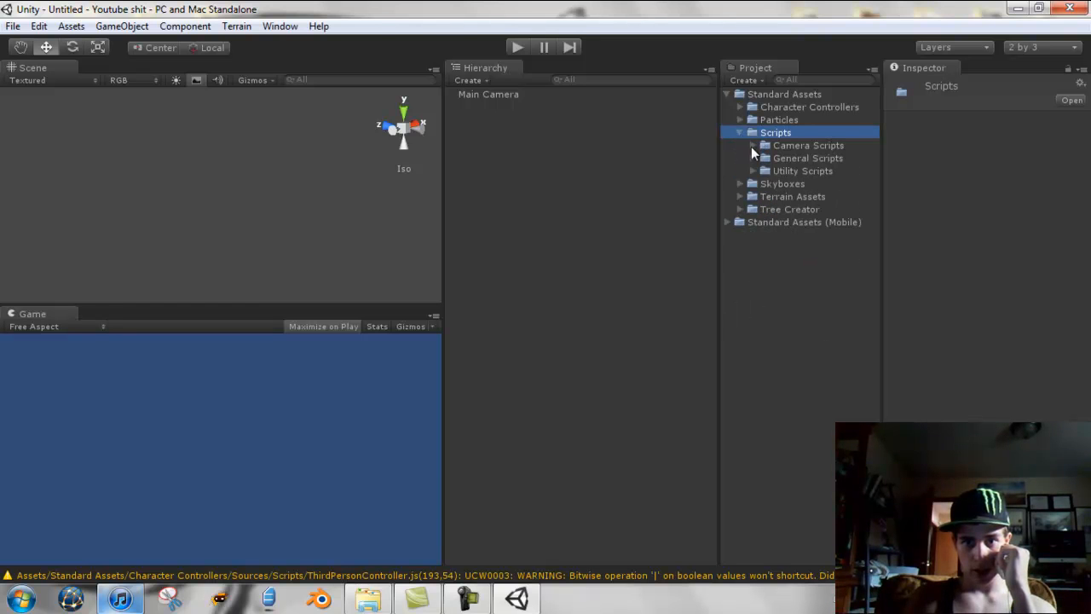
left_click(752, 159)
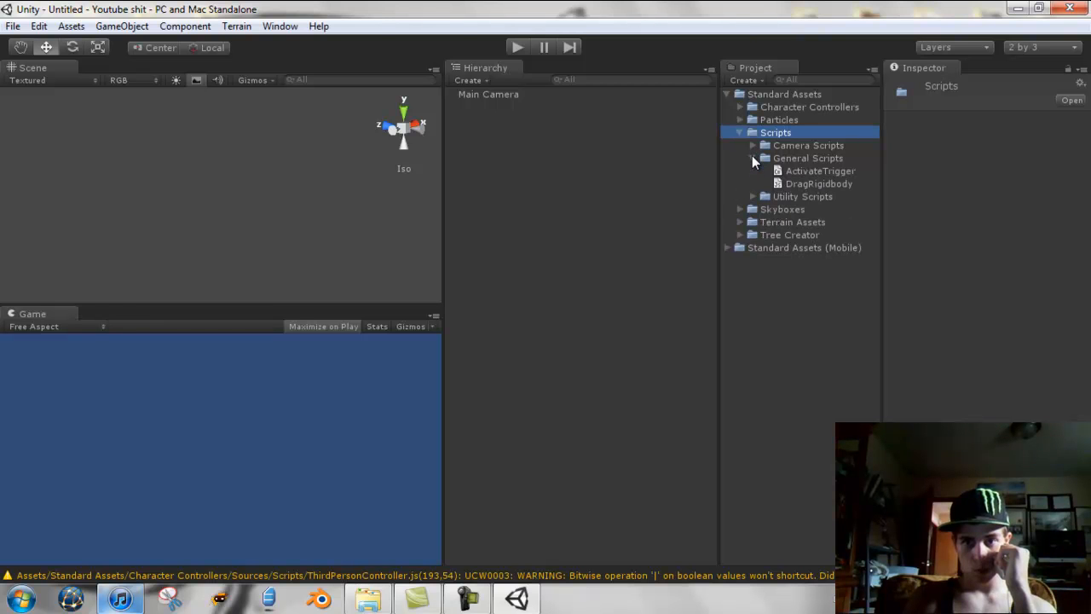
left_click(795, 170)
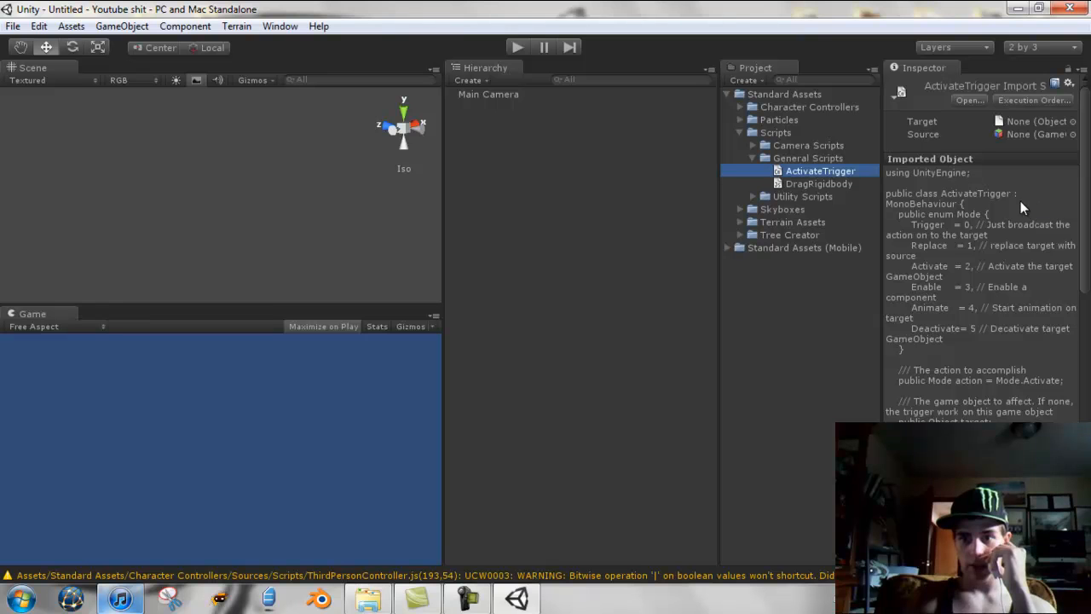
left_click(751, 158)
left_click(756, 169)
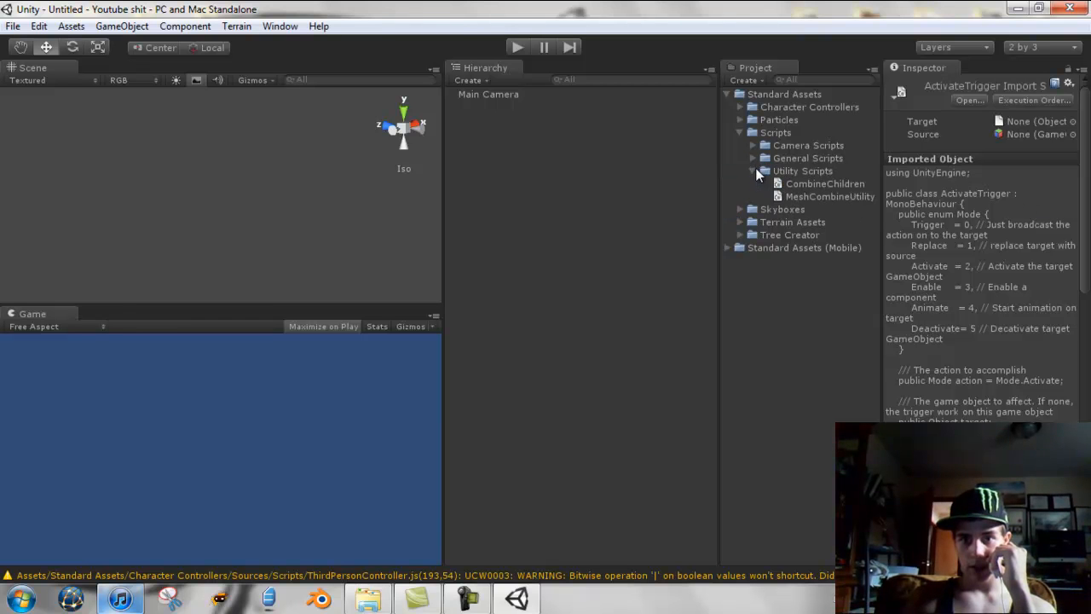
left_click(754, 170)
left_click(737, 132)
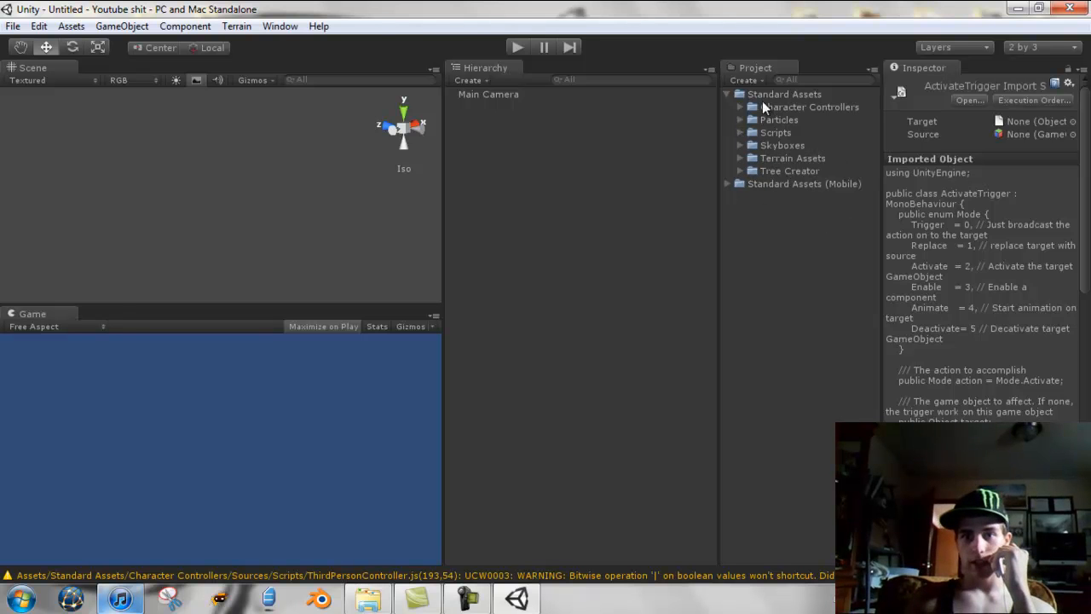
left_click(770, 106)
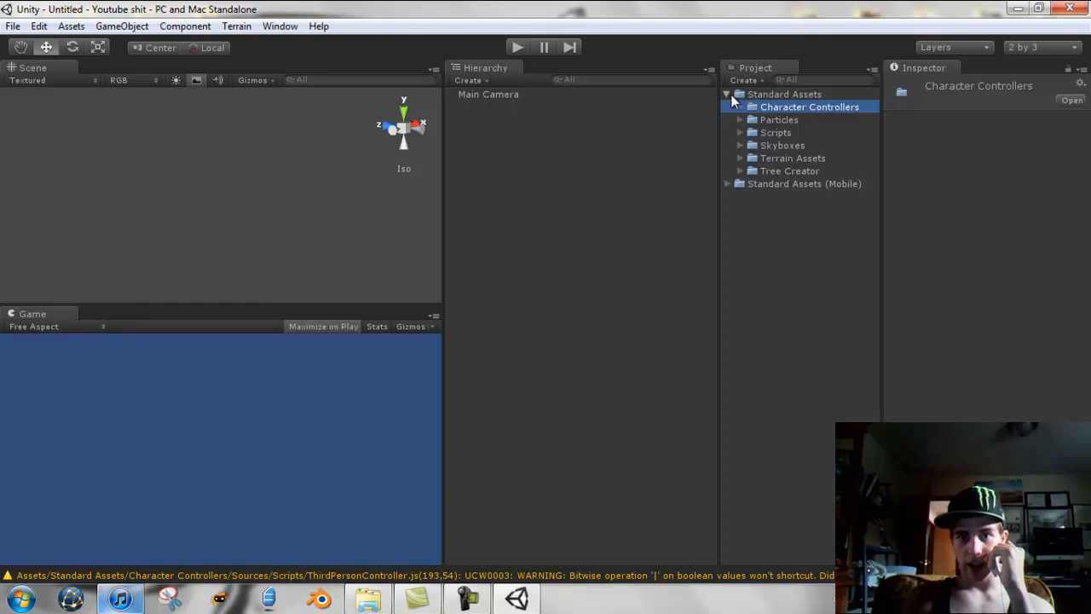
left_click(727, 95)
right_click(776, 196)
mouse_move(810, 209)
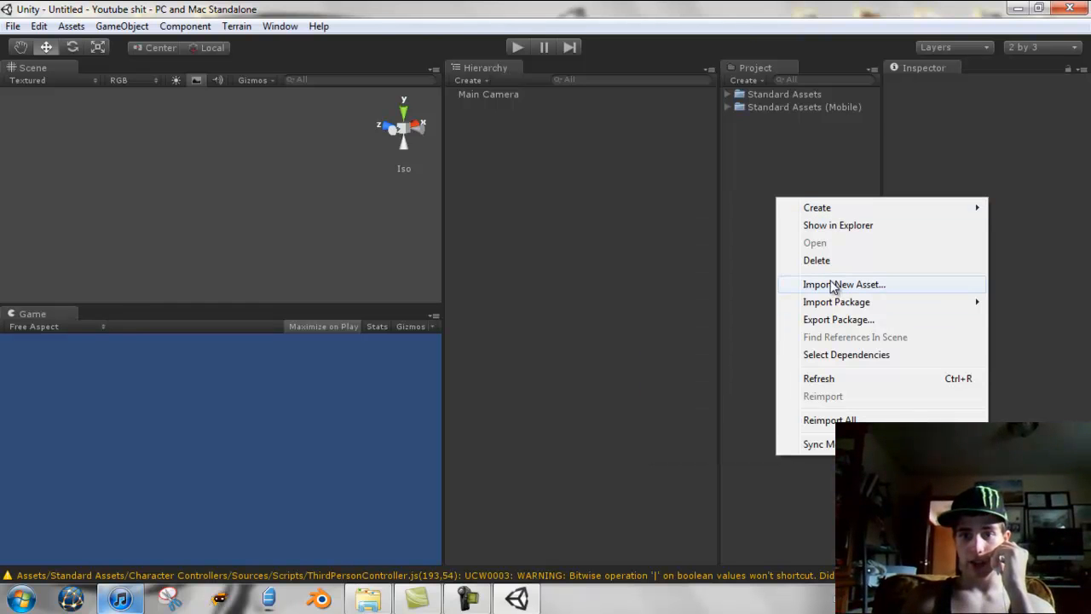
left_click(758, 153)
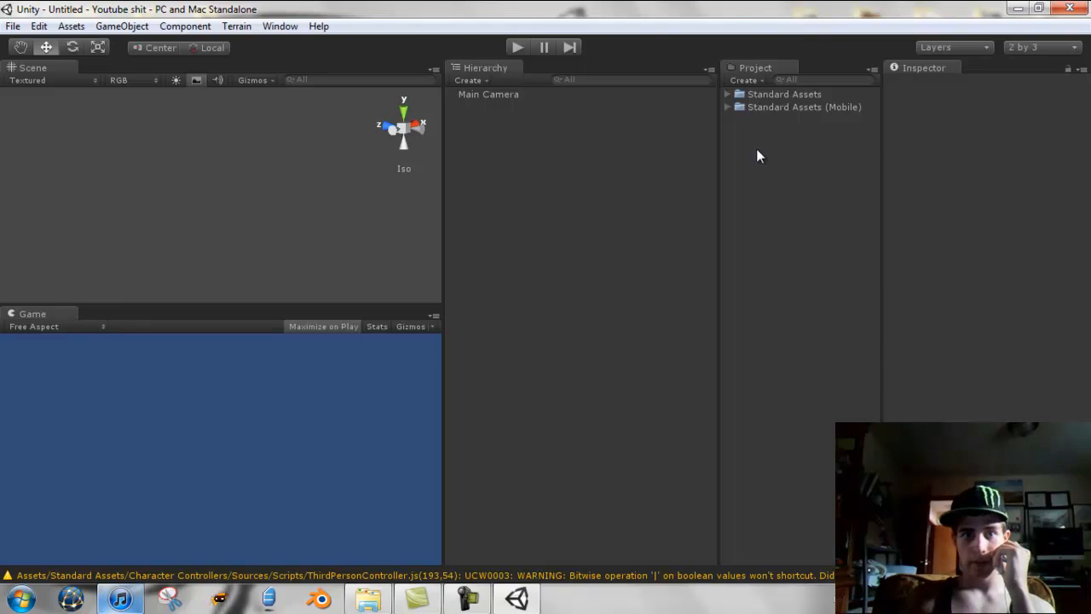
- Examine the Main Camera's properties and the 3rd Person Controller prefab in Character Controllers, rotating its model preview
left_click(501, 95)
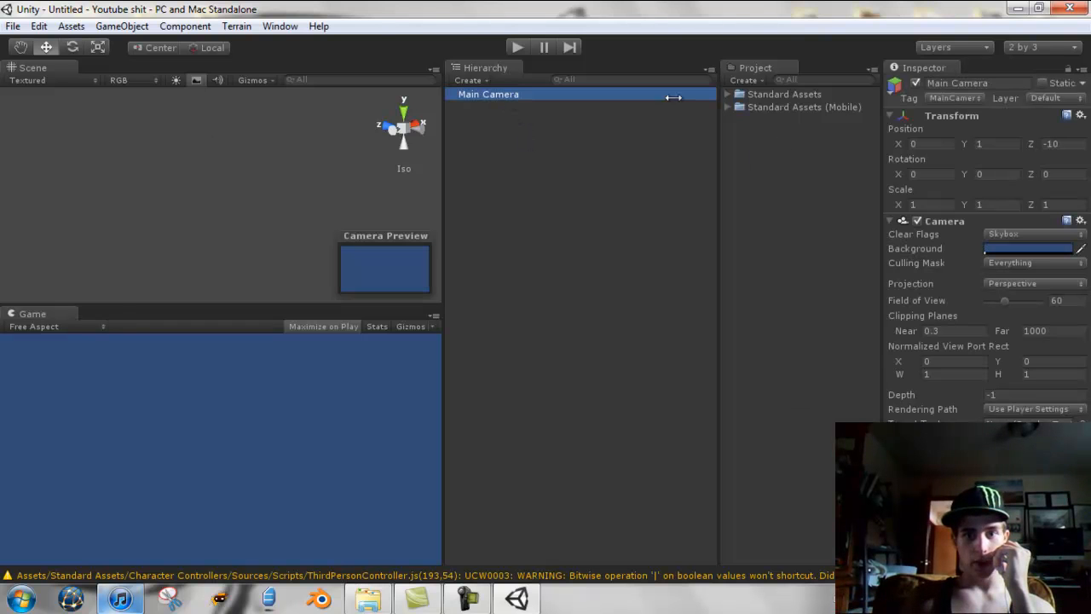
left_click(727, 94)
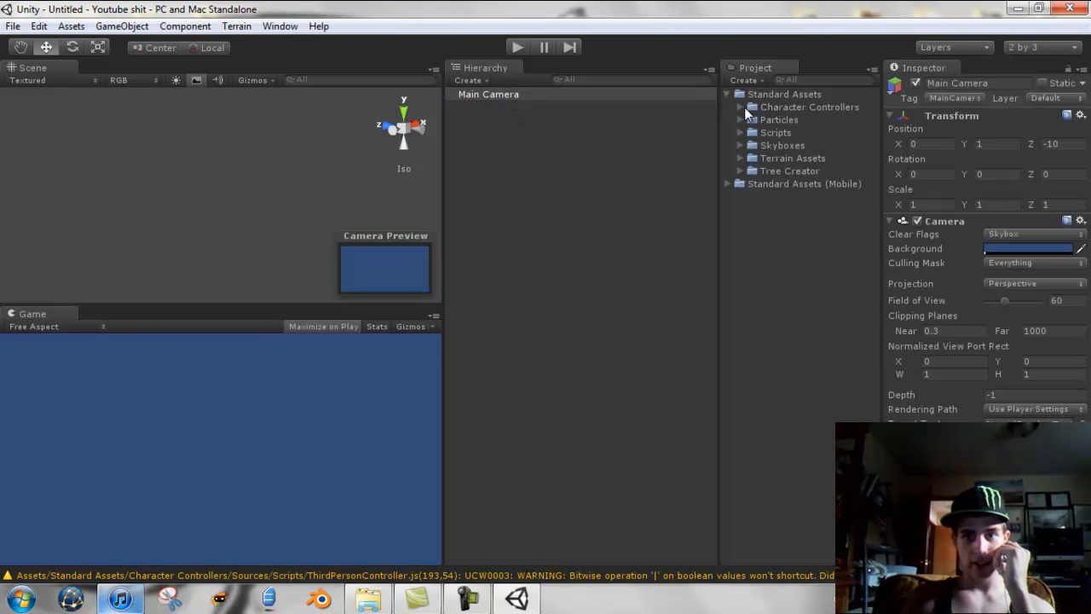
left_click(741, 107)
left_click(794, 131)
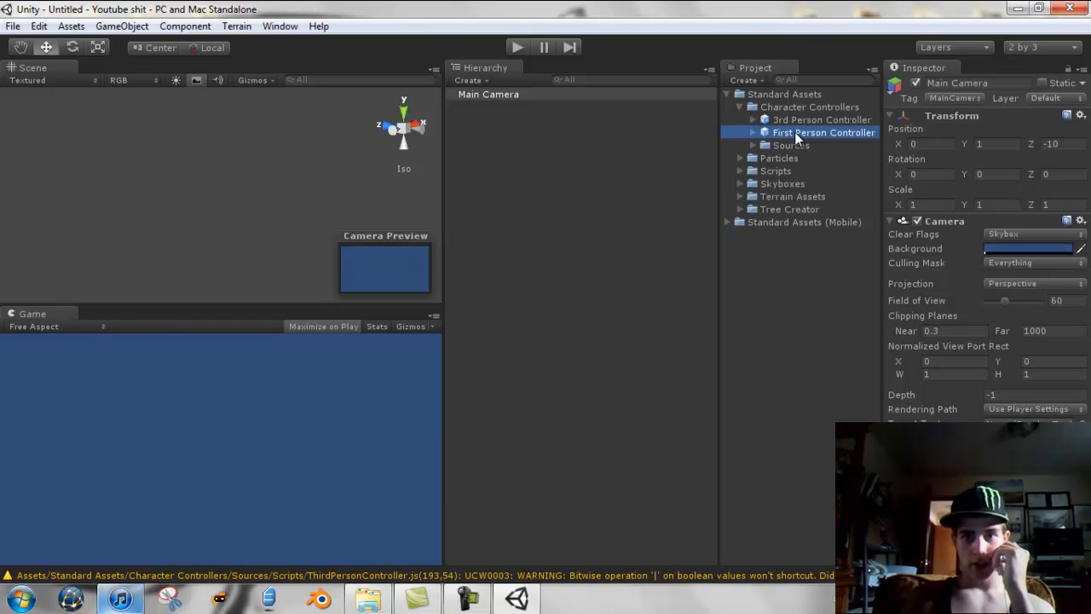
left_click(794, 121)
left_click(789, 133)
left_click(786, 121)
left_click_drag(980, 478, 131, 470)
left_click_drag(946, 512, 663, 316)
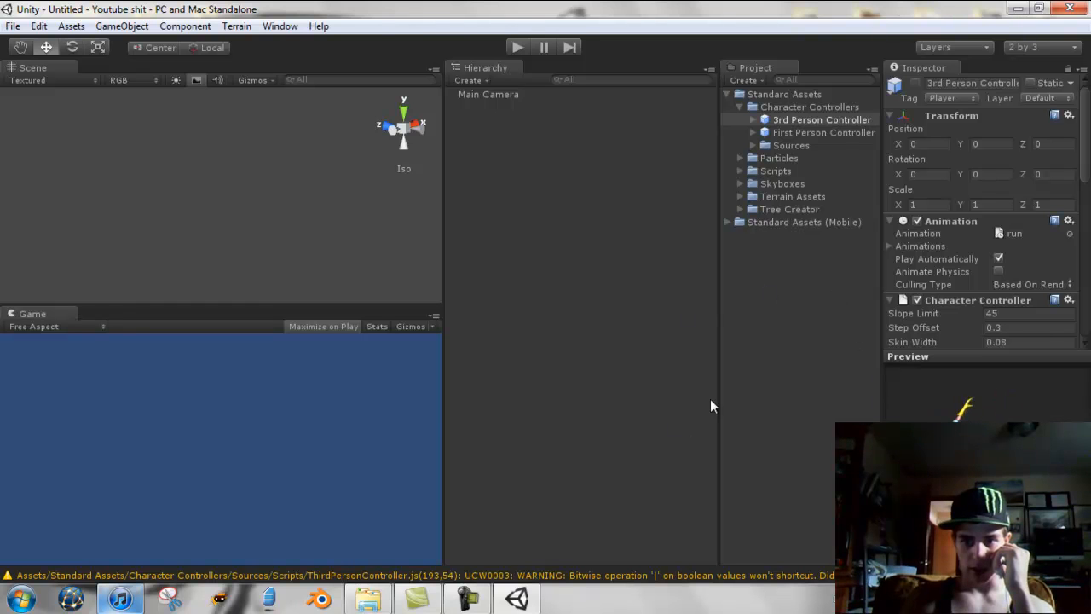
- Examine the First Person Controller prefab and its child objects, collapsing it again
left_click(824, 131)
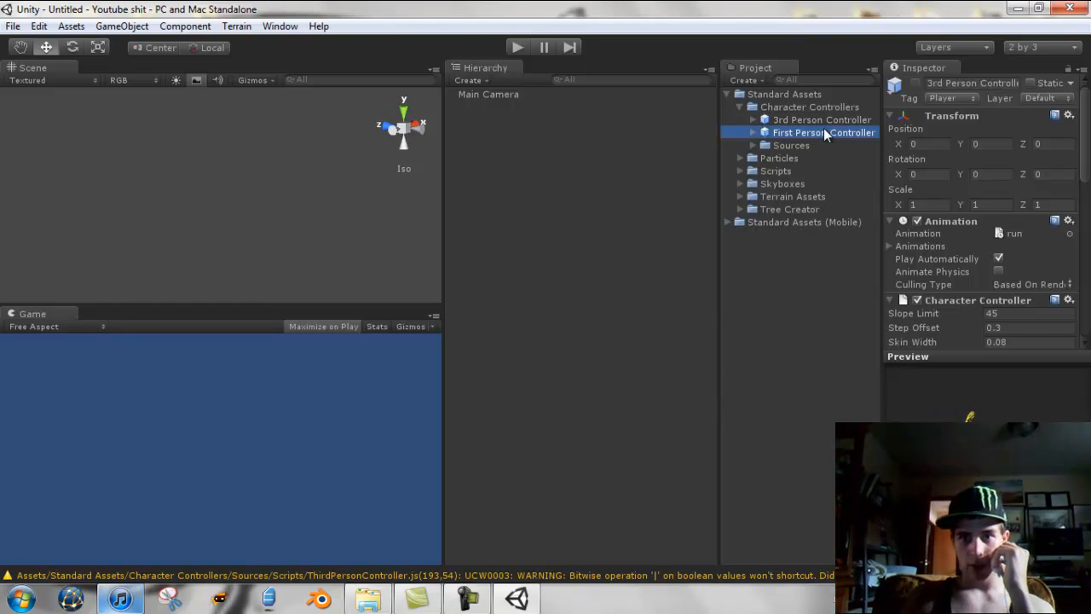
left_click(752, 133)
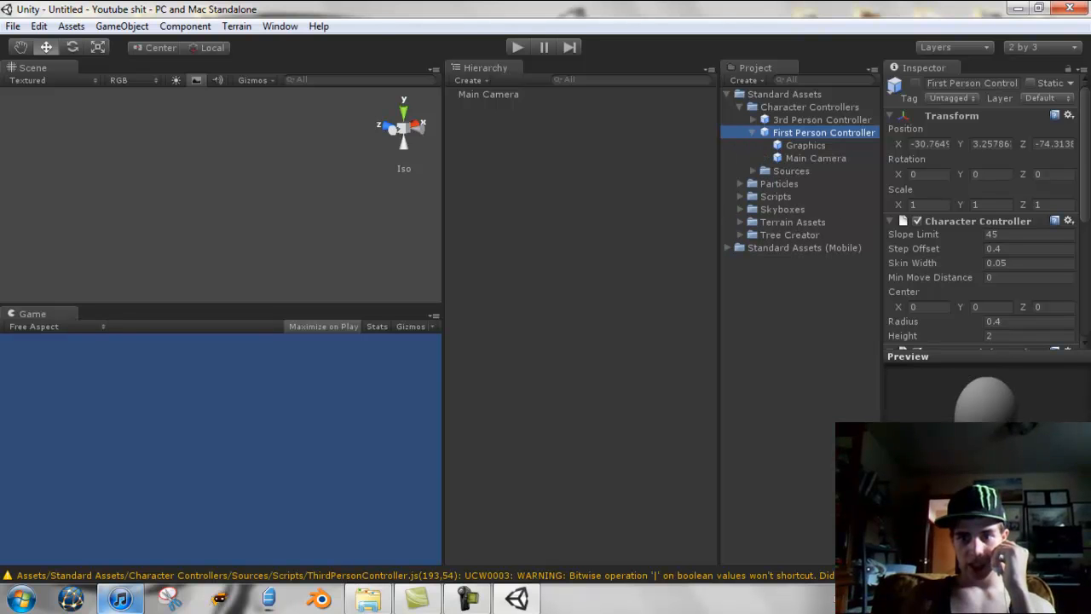
left_click(752, 133)
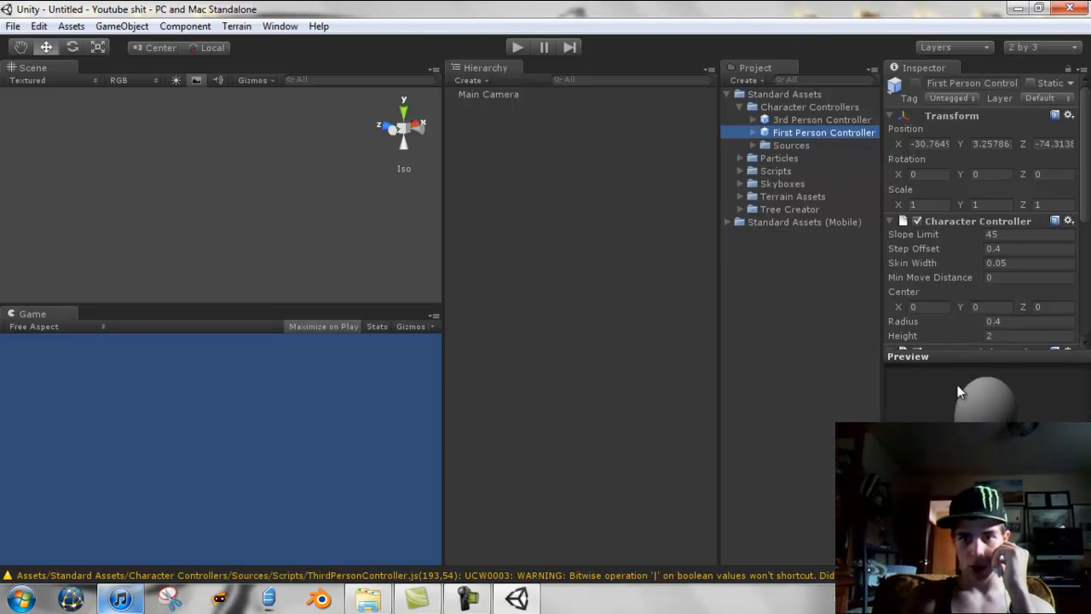
- Place the First Person Controller prefab in the scene at about X 267, Y 2600.7, Z -803.7
left_click_drag(790, 134, 198, 189)
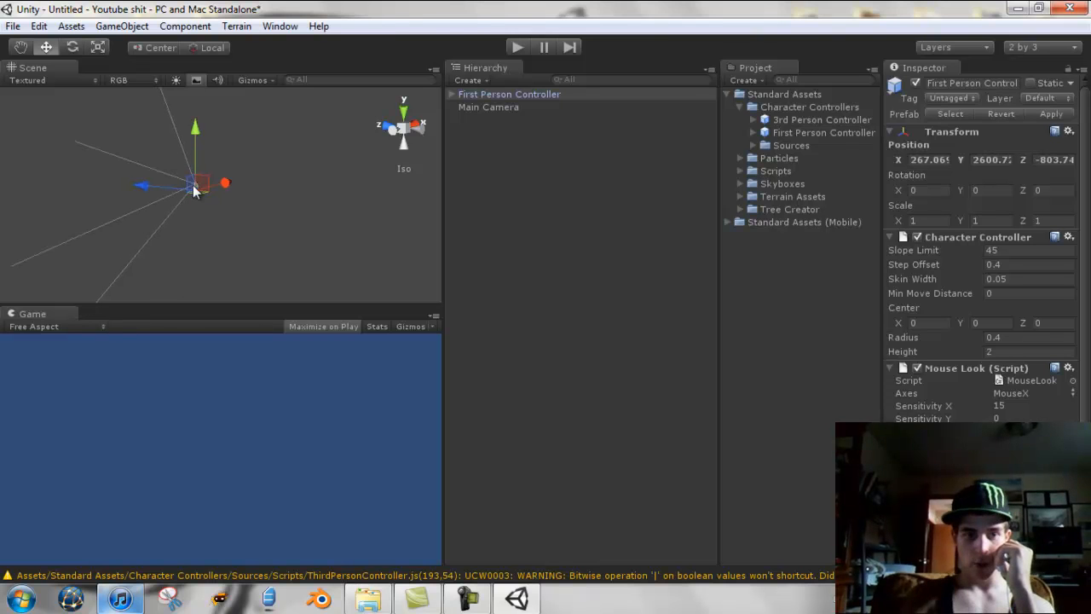
key("f")
left_click_drag(193, 194, 292, 159, "alt")
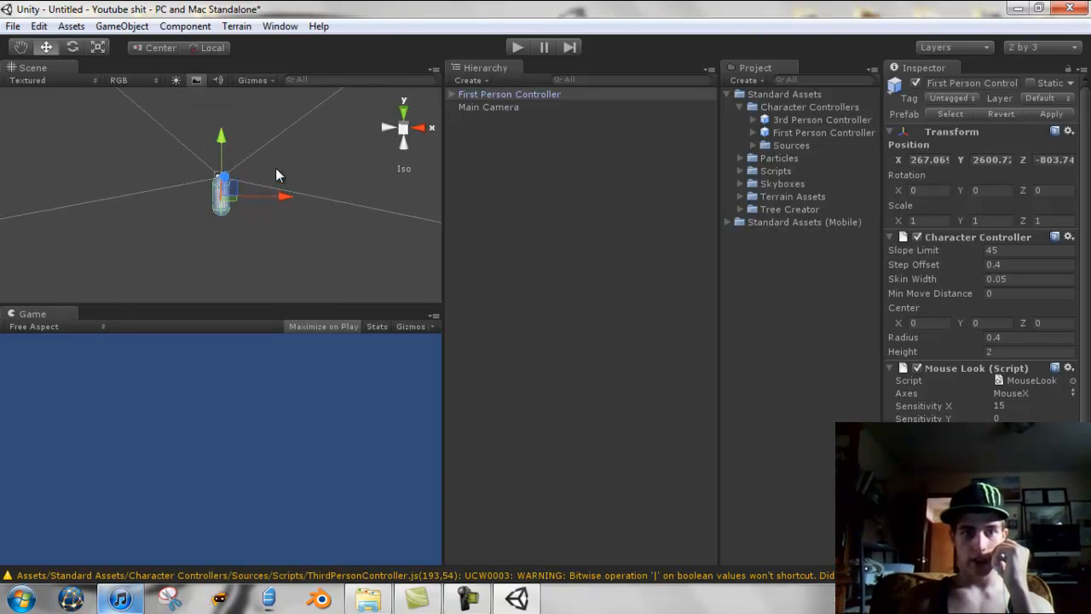
- Create a Plane game object at the First Person Controller's location
left_click(130, 27)
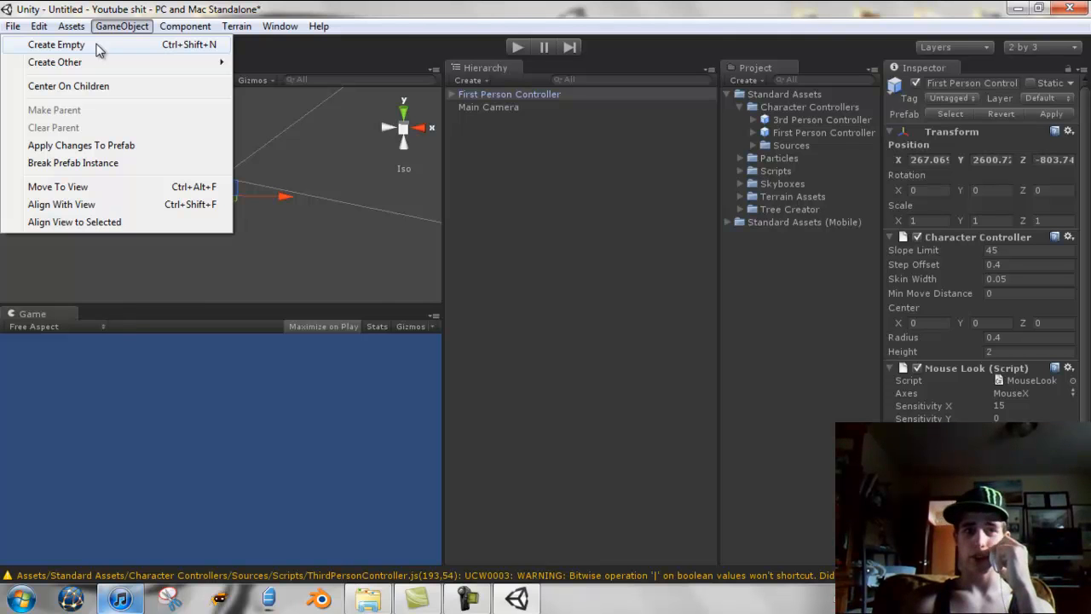
mouse_move(82, 69)
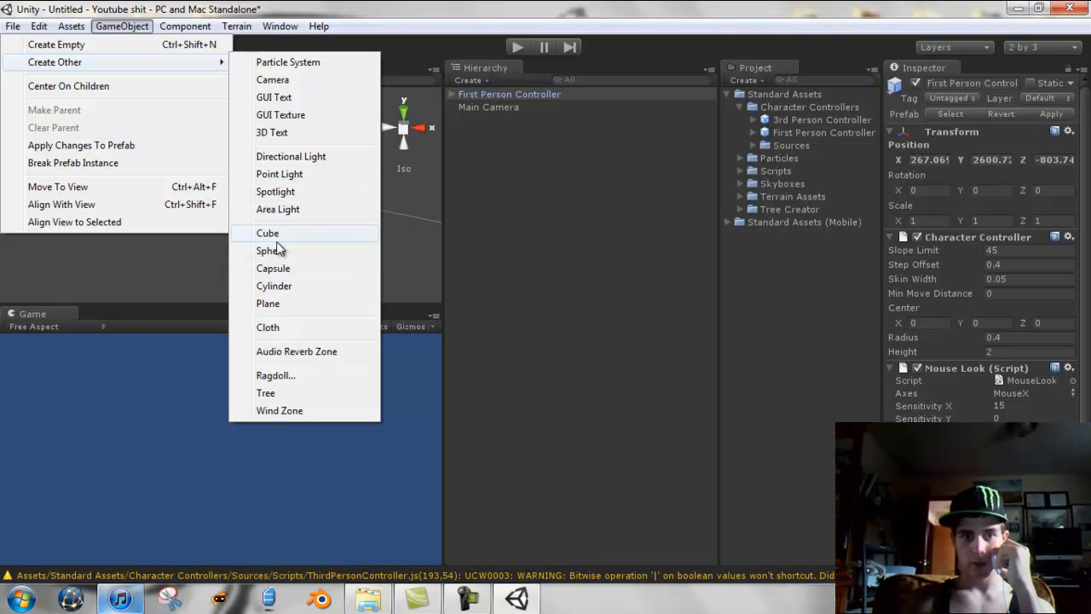
left_click(274, 303)
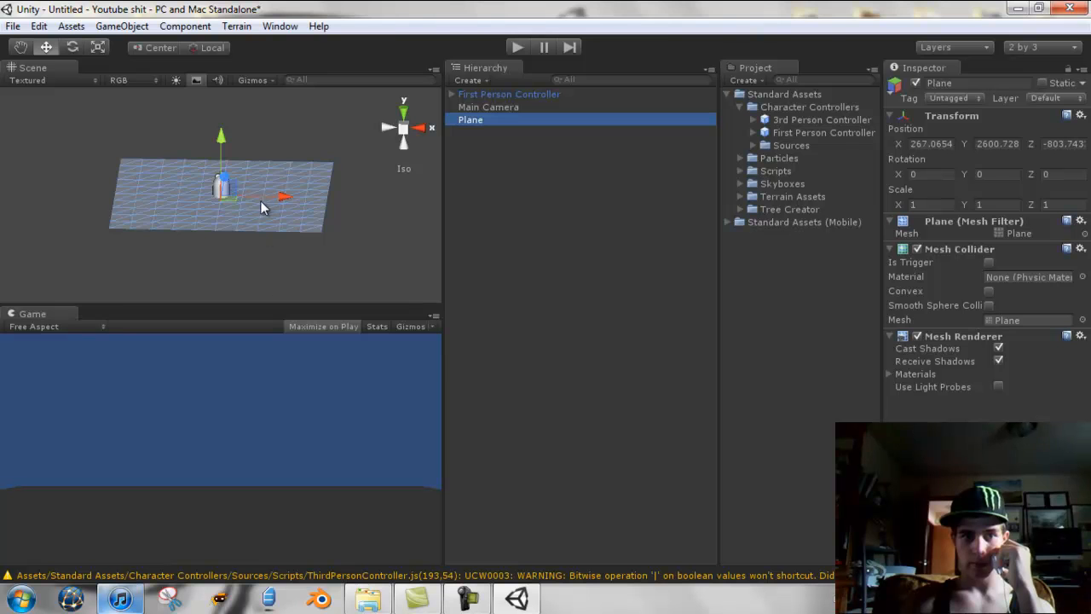
- Lower the plane to about Y 2599.71 so it lies beneath the First Person Controller's feet
scroll(260, 202, "up", 10)
middle_click_drag(223, 213, 218, 202)
right_click_drag(218, 202, 234, 134)
left_click_drag(219, 128, 215, 164)
key("q")
right_click_drag(213, 185, 242, 162)
left_click_drag(198, 183, 247, 220, "alt")
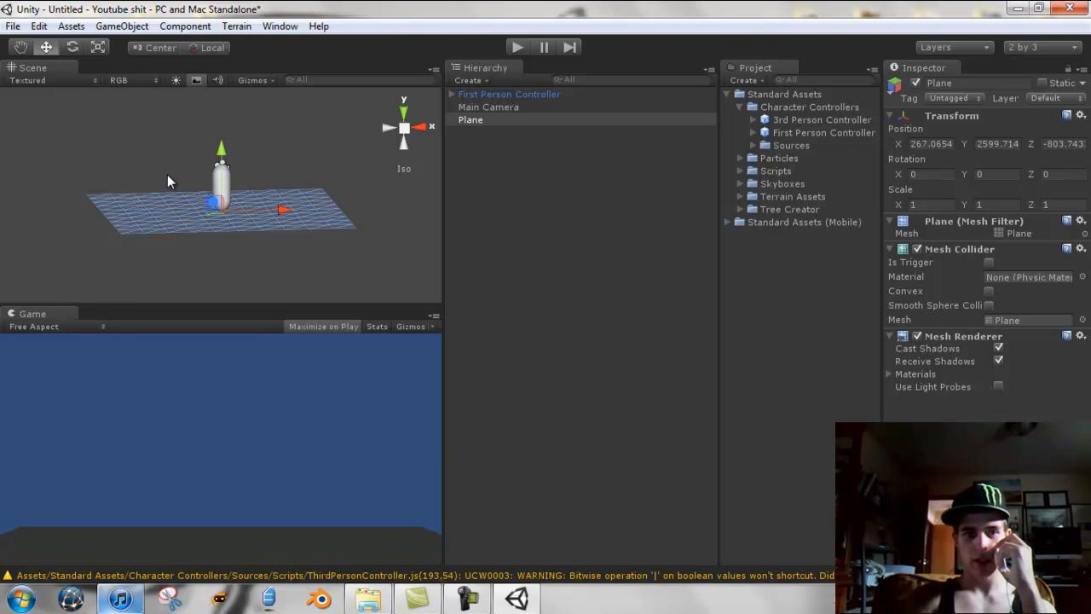
- Compare the Move, Rotate and Scale gizmos on the plane, ending with the Scale tool active
key("e")
key("r")
key("e")
key("r")
key("e")
key("w")
key("e")
key("r")
key("w")
key("e")
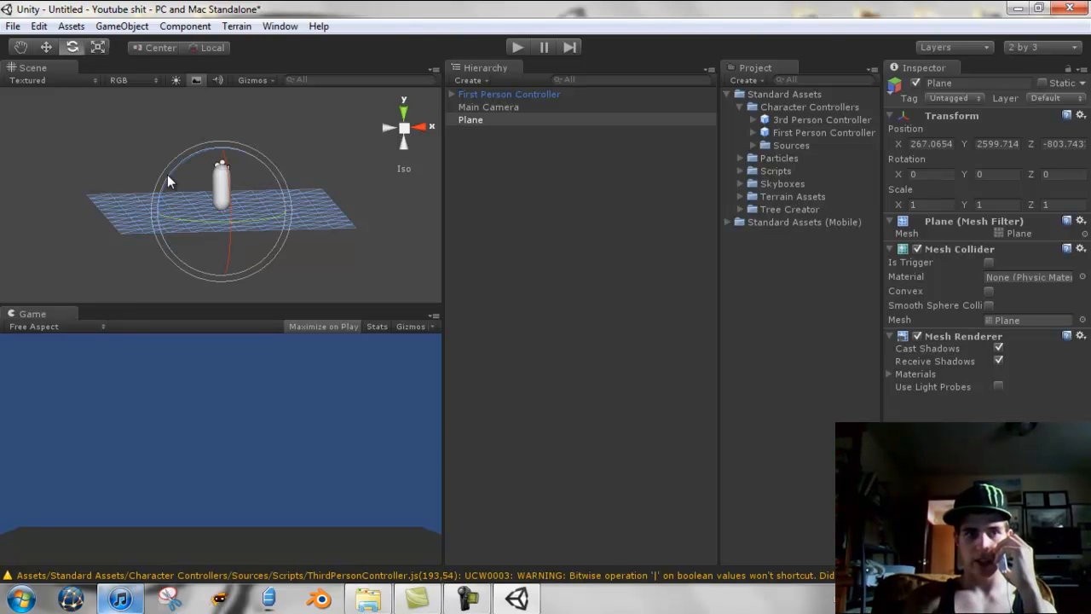
key("r")
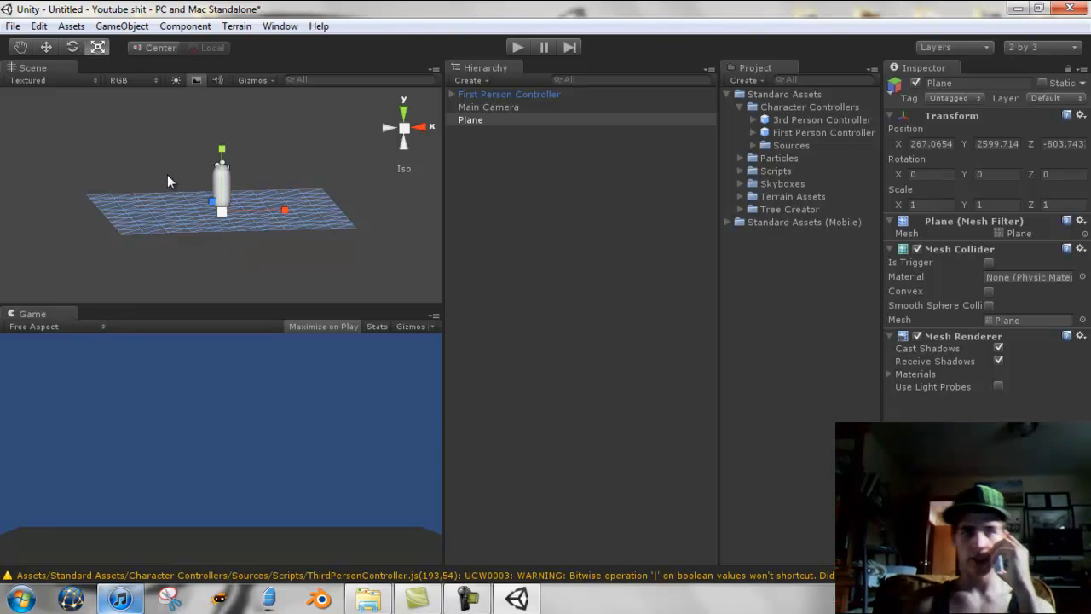
- Scale the plane to about 1.45 on X and Z and 3.49 on Y, and select the First Person Controller with the Move tool
left_click_drag(206, 176, 231, 70, "alt")
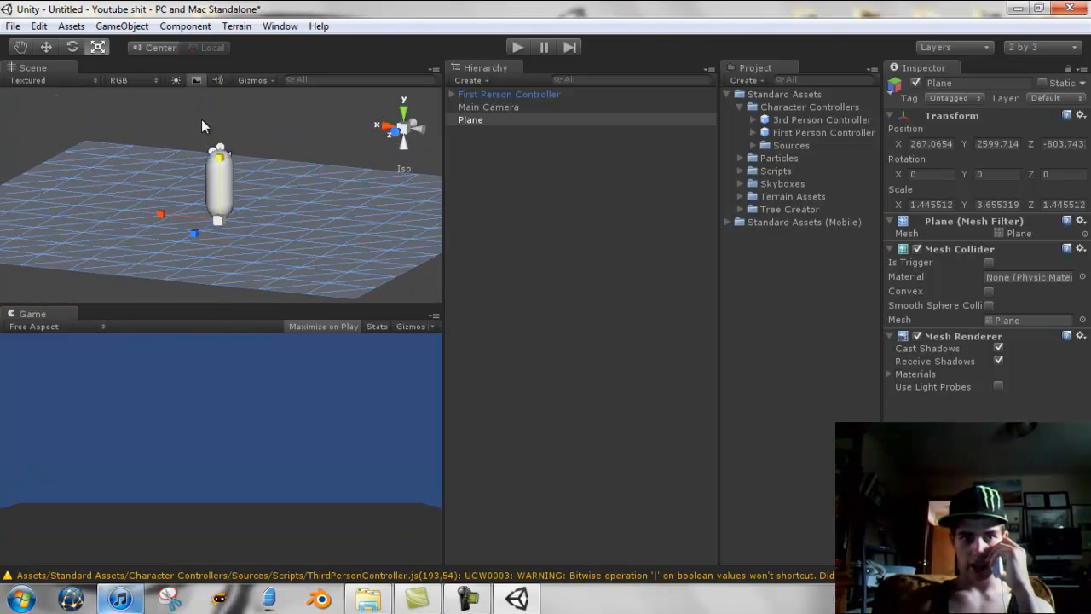
mouse_move(163, 215)
left_mouse_down()
mouse_move(119, 218)
mouse_move(145, 216)
left_mouse_up()
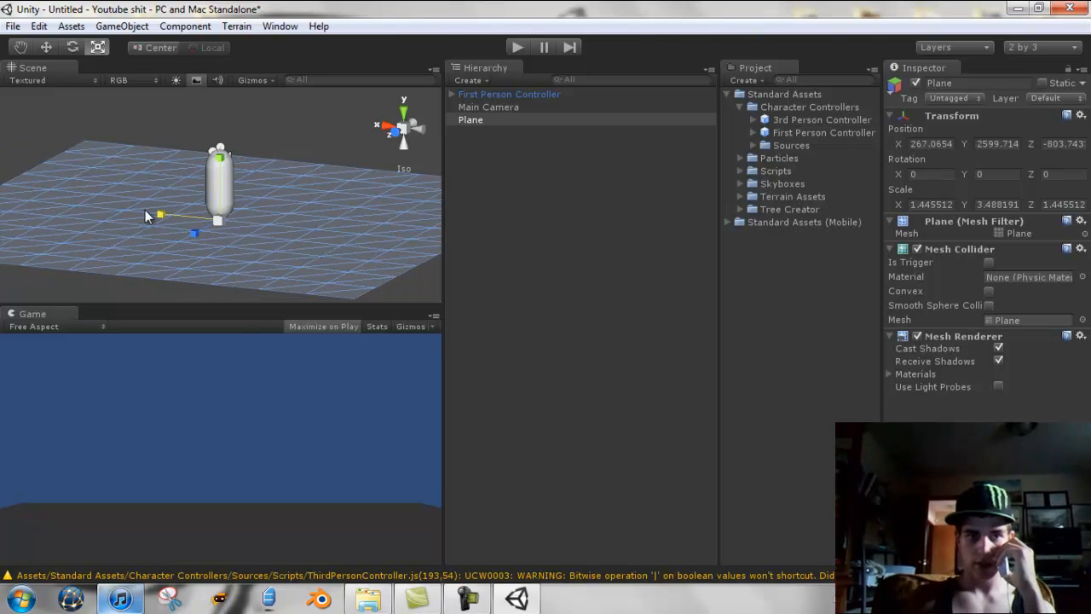
left_click(215, 181)
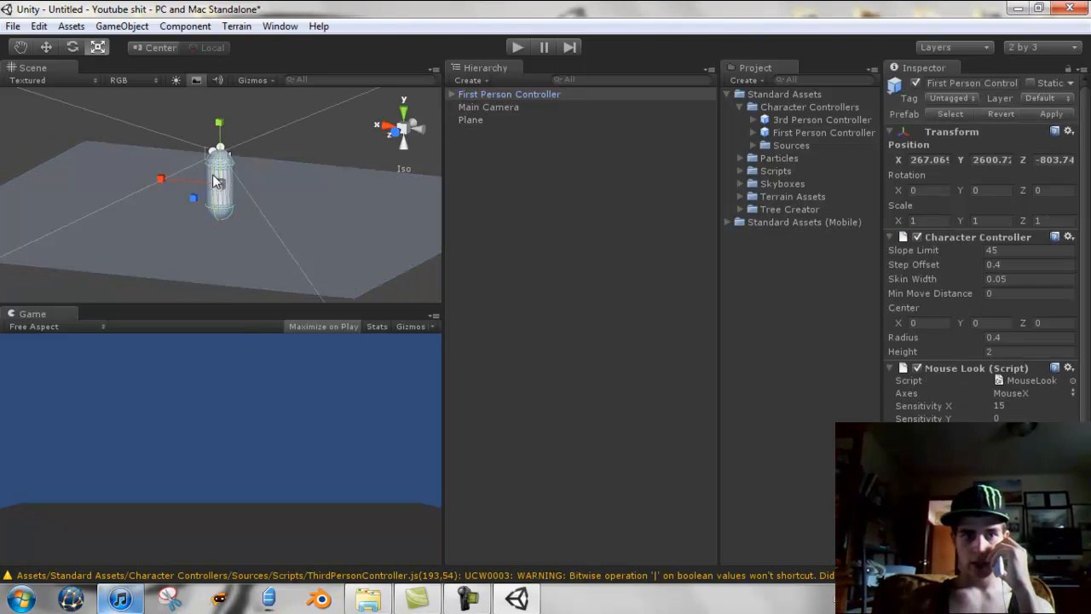
left_click(46, 47)
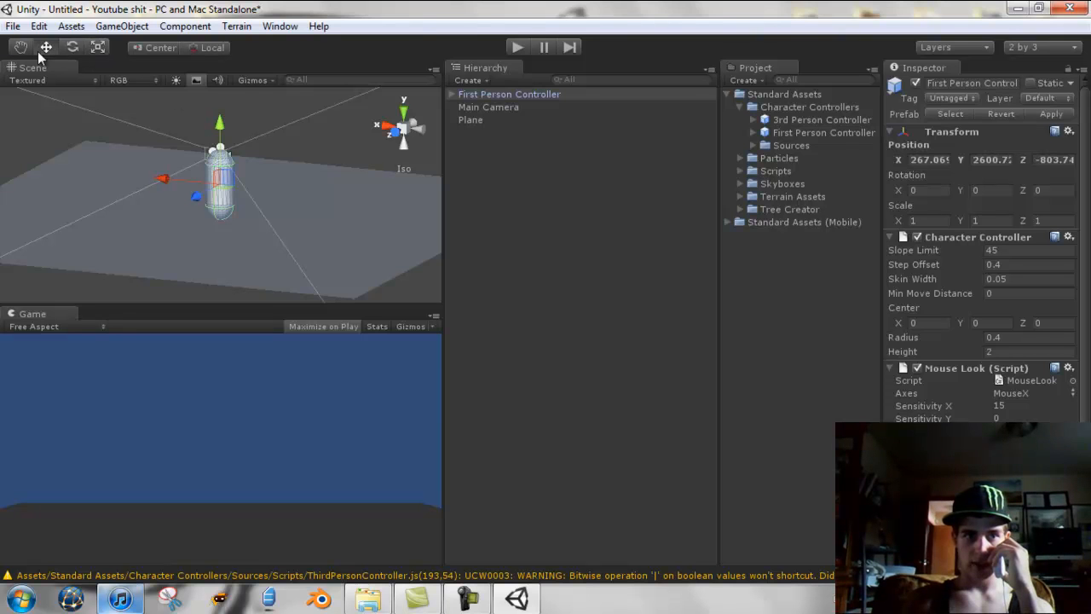
- Enlarge the plane further to a scale of about 2.49 on X and Z and 6.01 on Y
left_click_drag(217, 146, 138, 103, "alt")
left_click(186, 221)
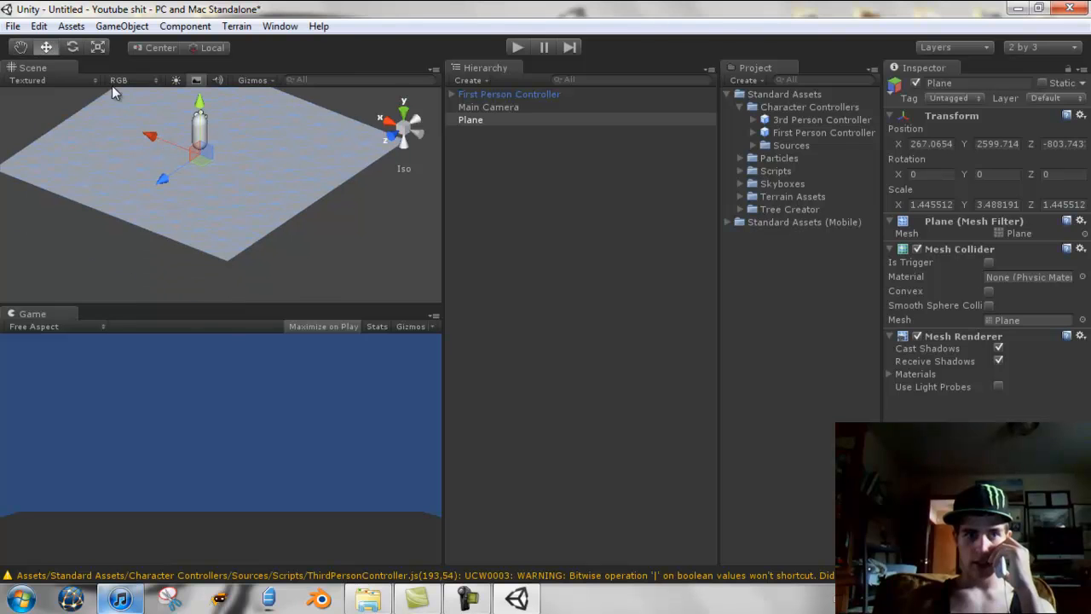
left_click_drag(199, 155, 233, 118)
mouse_move(206, 194)
left_mouse_down("alt")
mouse_move(225, 153)
mouse_move(210, 196)
left_mouse_up("alt")
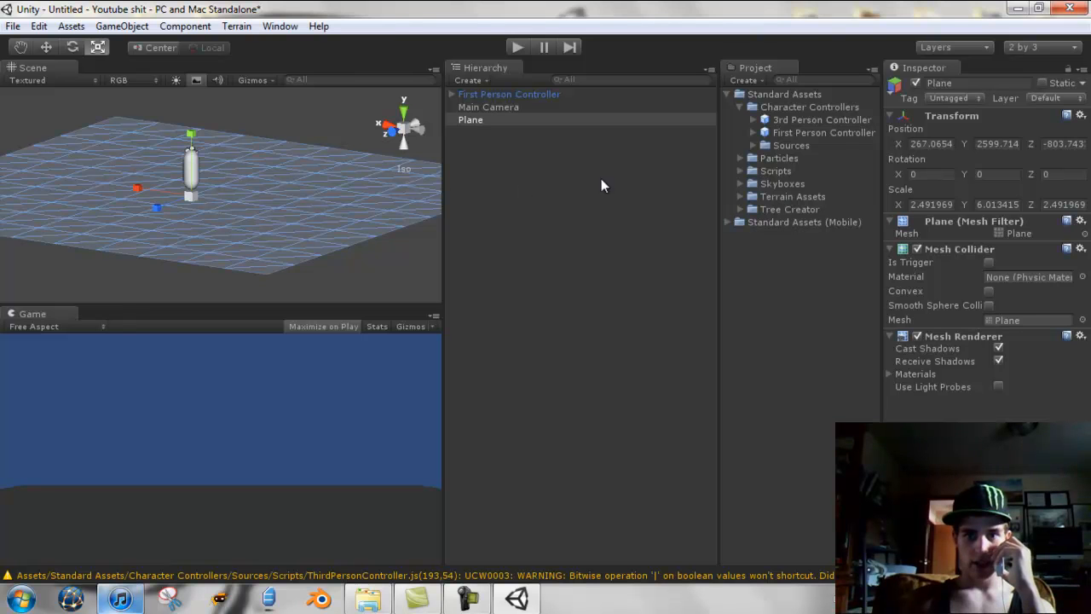
- Collapse Standard Assets and create a project folder named "textures n shit"
left_click(729, 93)
right_click(748, 165)
mouse_move(767, 174)
left_click(686, 176)
type("t")
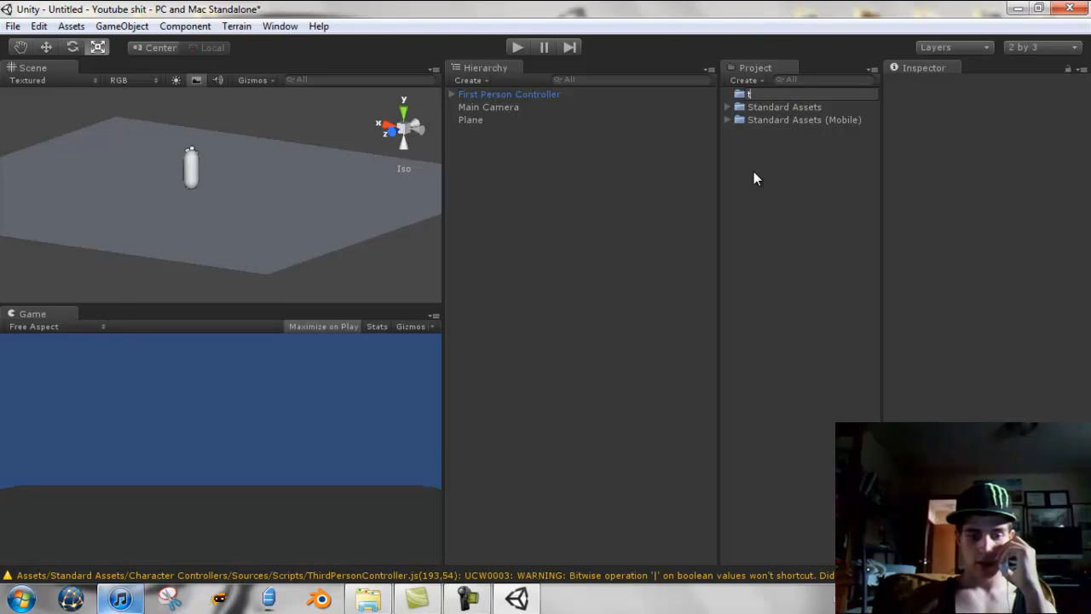
type("extures n")
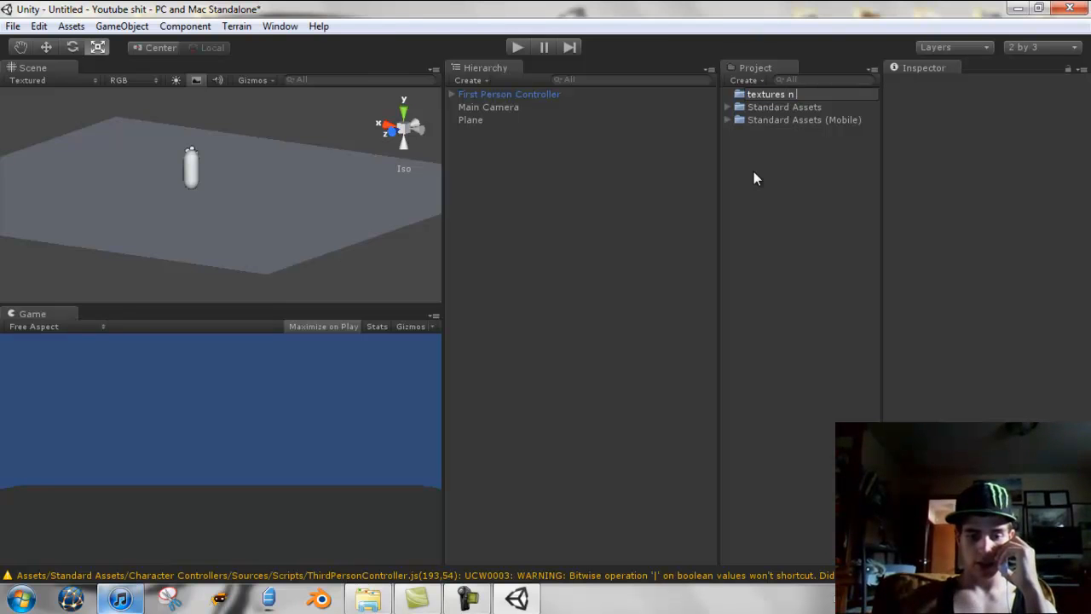
type(" shit")
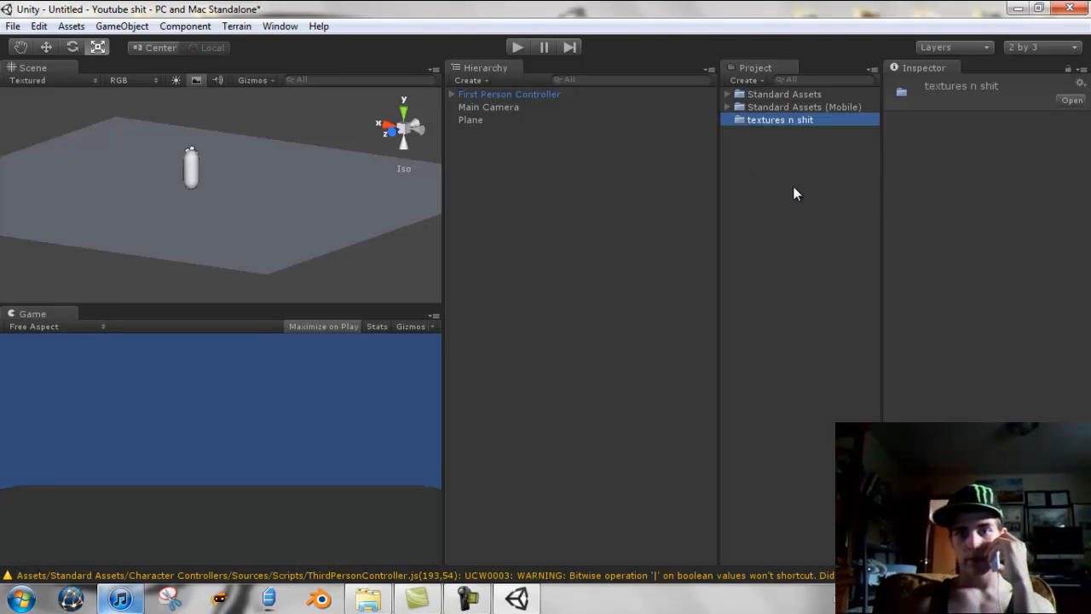
right_click(793, 188)
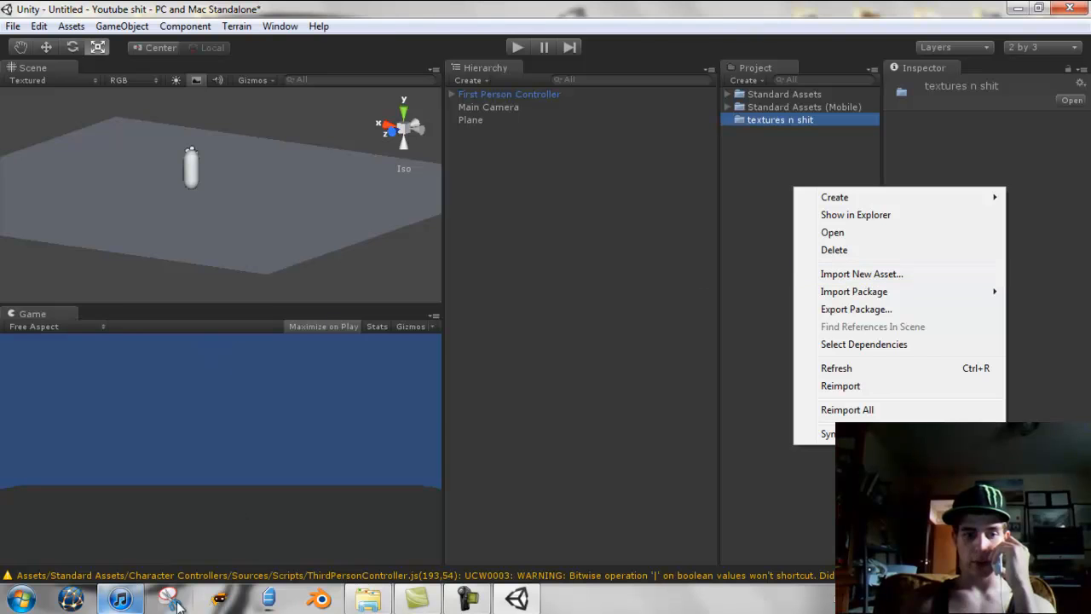
left_click(771, 244)
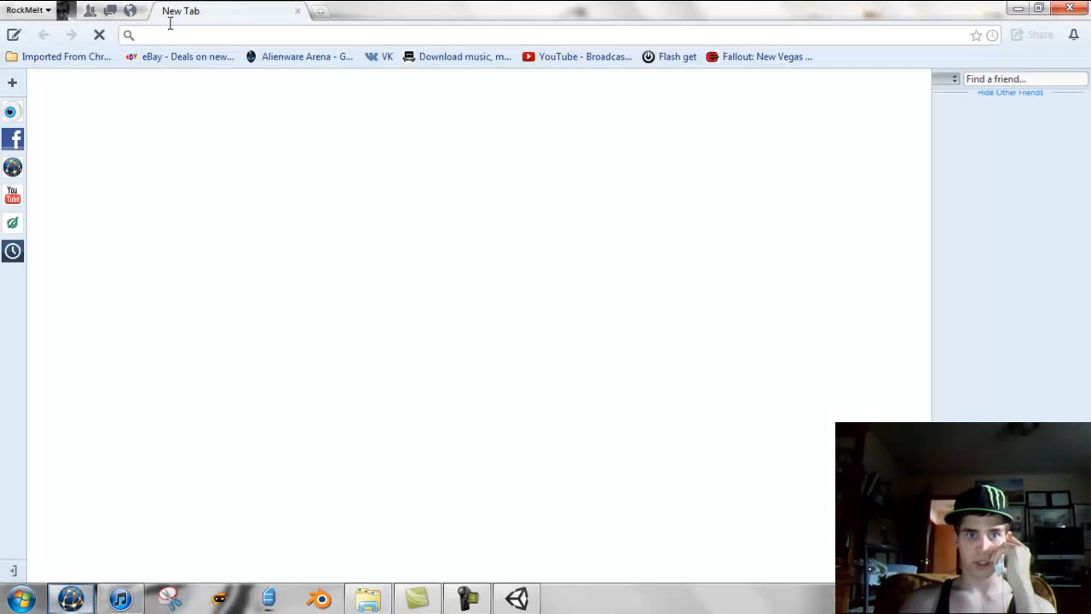
type("cg")
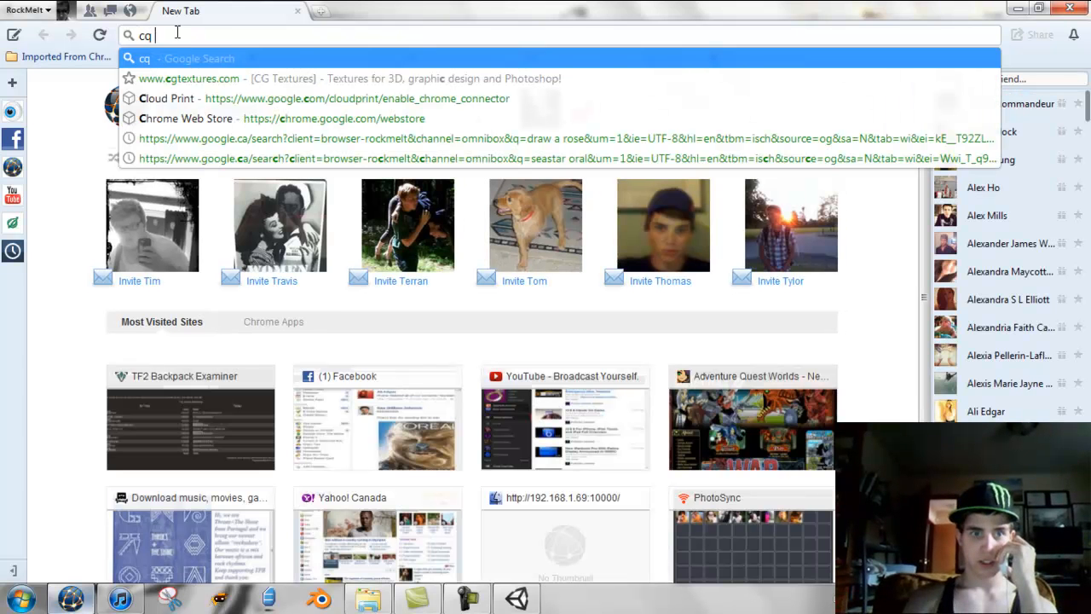
key("BackSpace")
key("BackSpace")
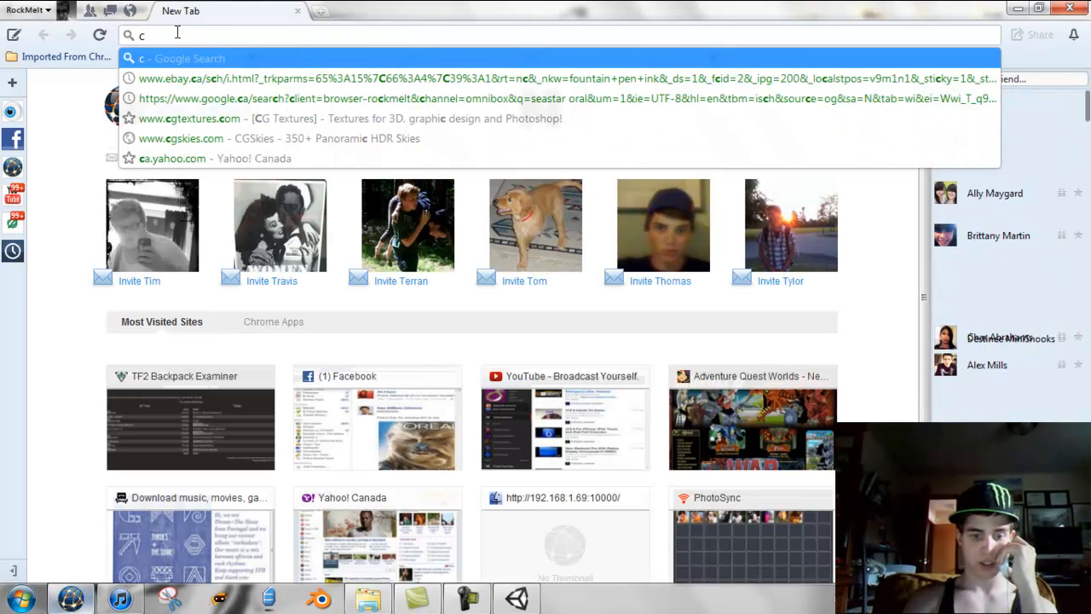
type("gtextures")
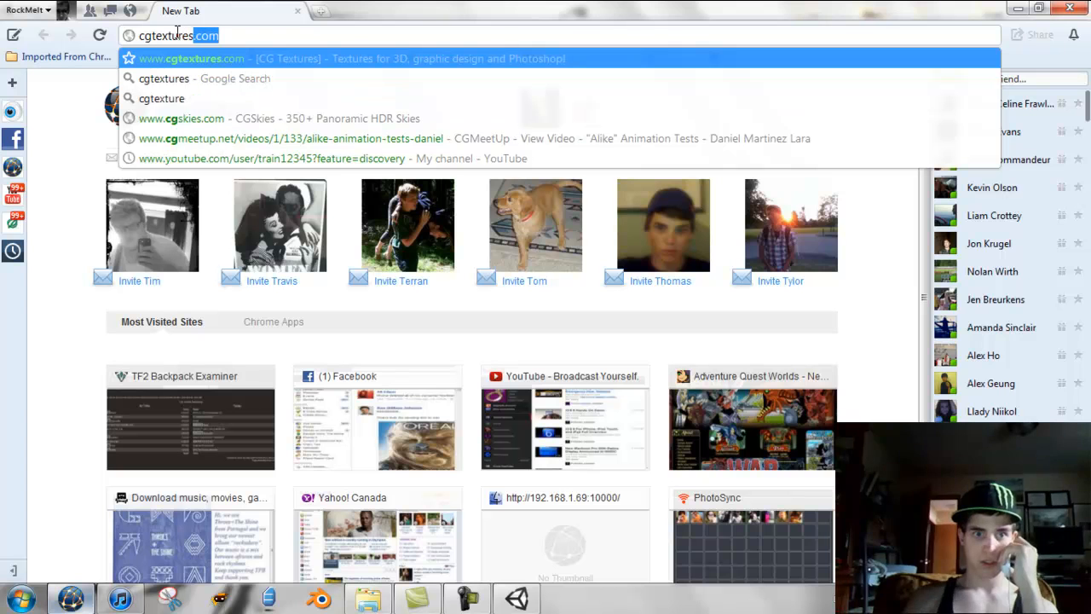
type(".com")
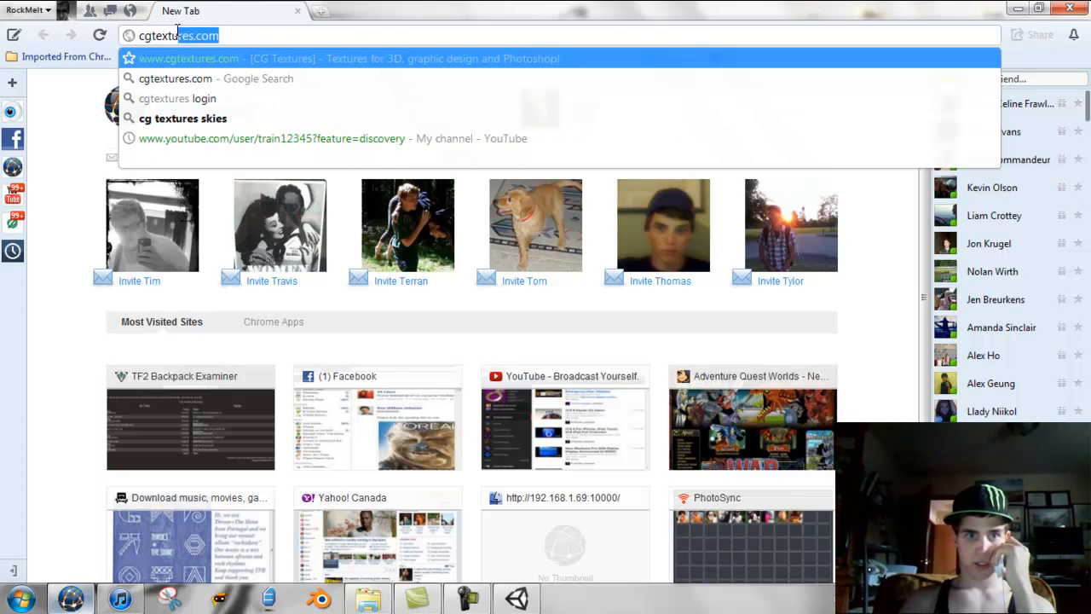
key("ctrl+a")
left_click(203, 64)
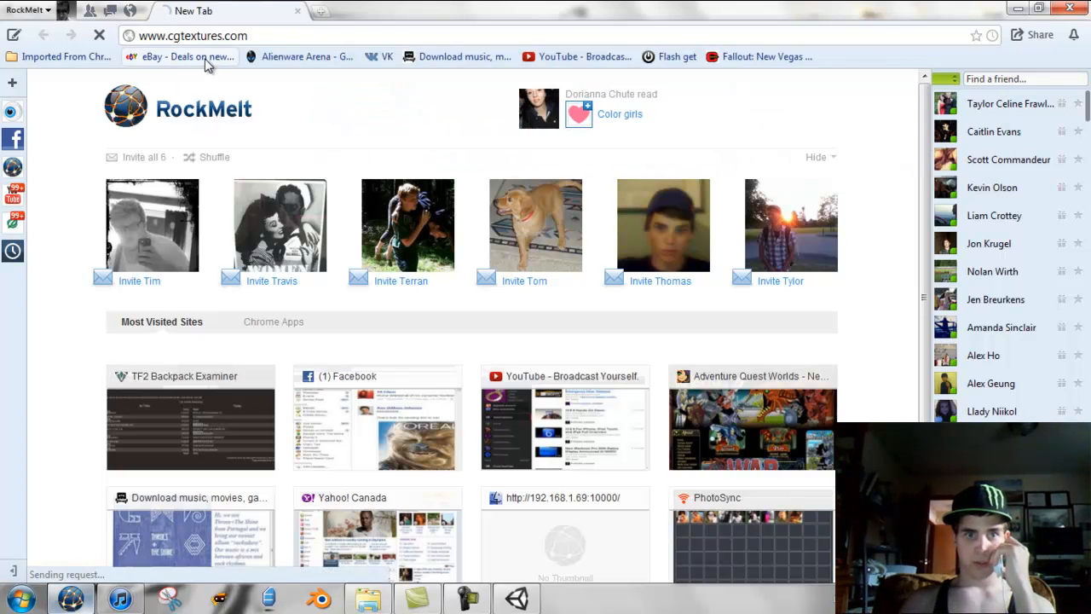
- Look over the CG Textures home page, its Members options and its list of texture categories
mouse_move(305, 117)
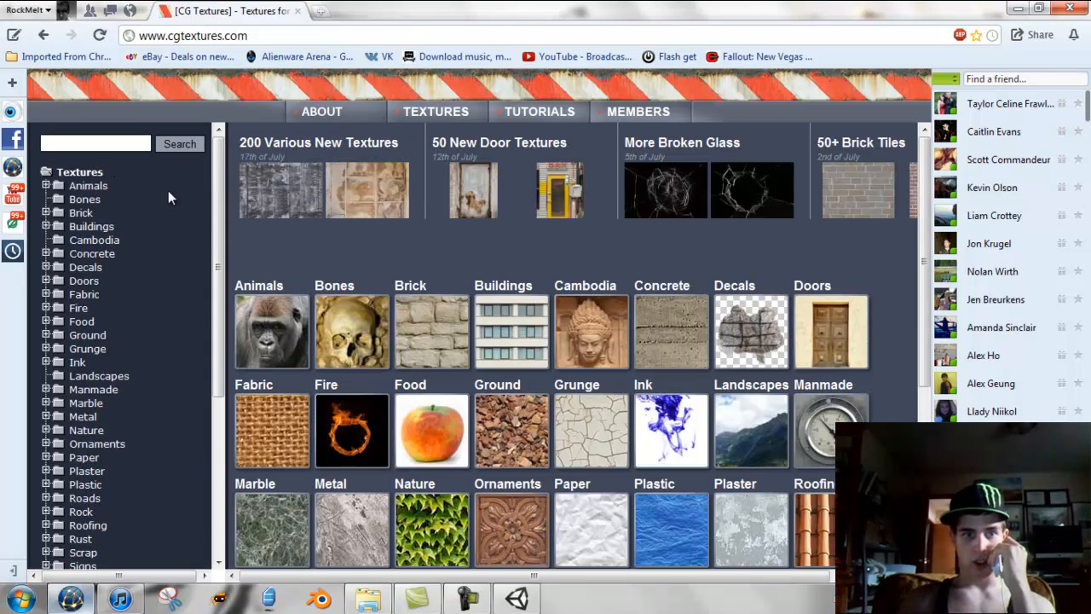
left_click_drag(216, 166, 243, 128)
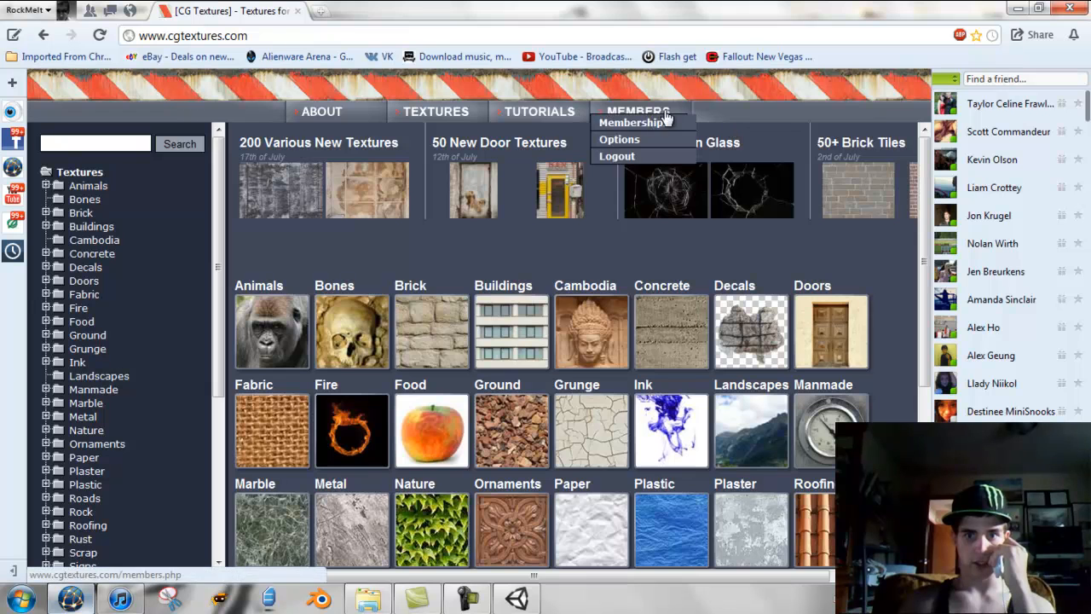
scroll(831, 170, "down", 3)
scroll(818, 216, "up", 3)
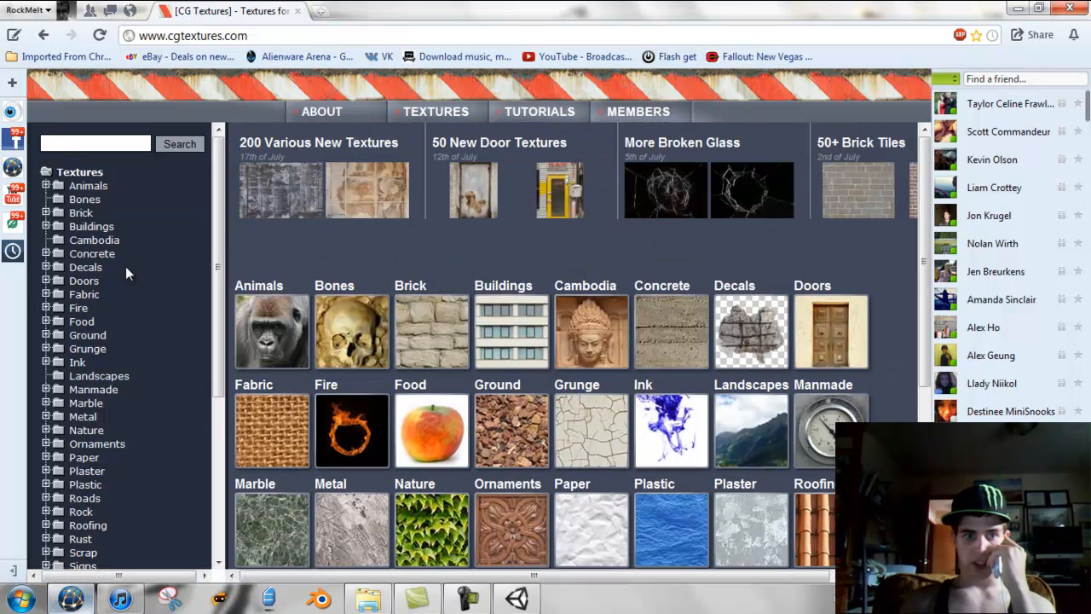
scroll(126, 255, "down", 3)
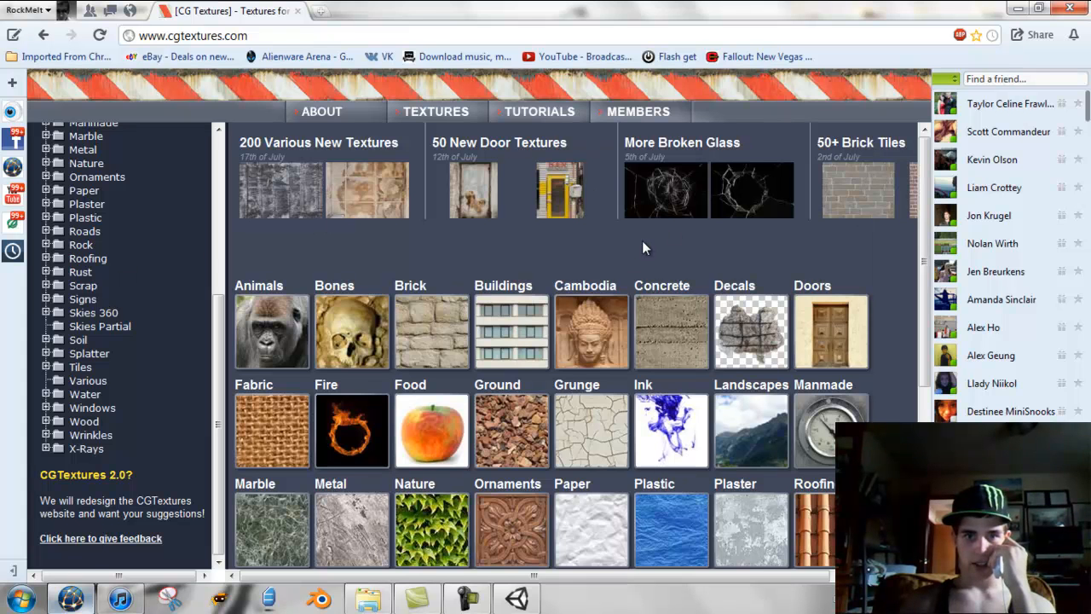
- Switch from the browser back to the Unity editor
scroll(104, 276, "up", 3)
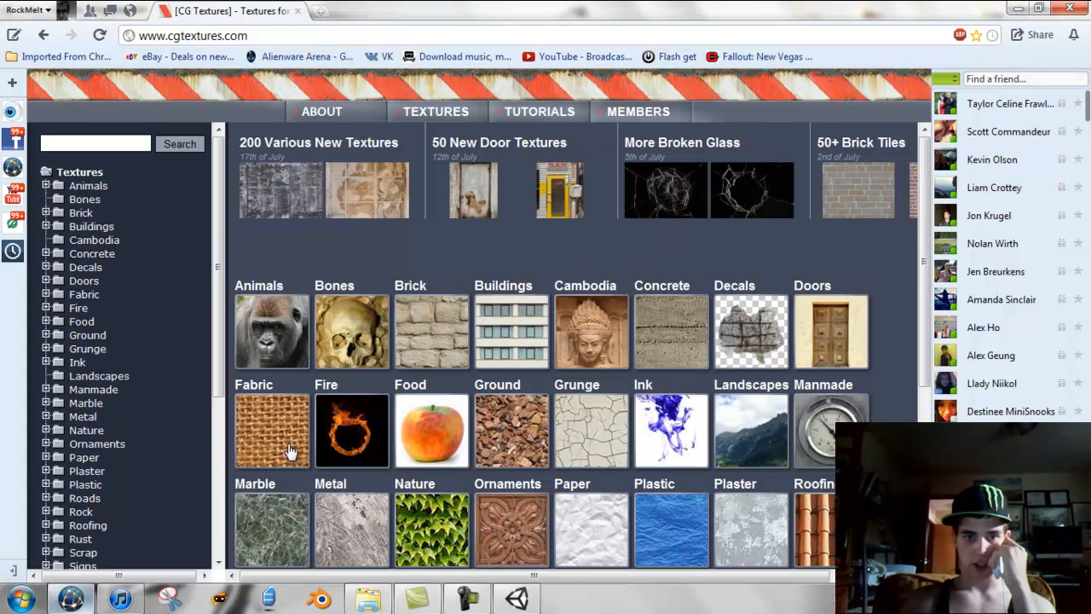
left_click(1017, 7)
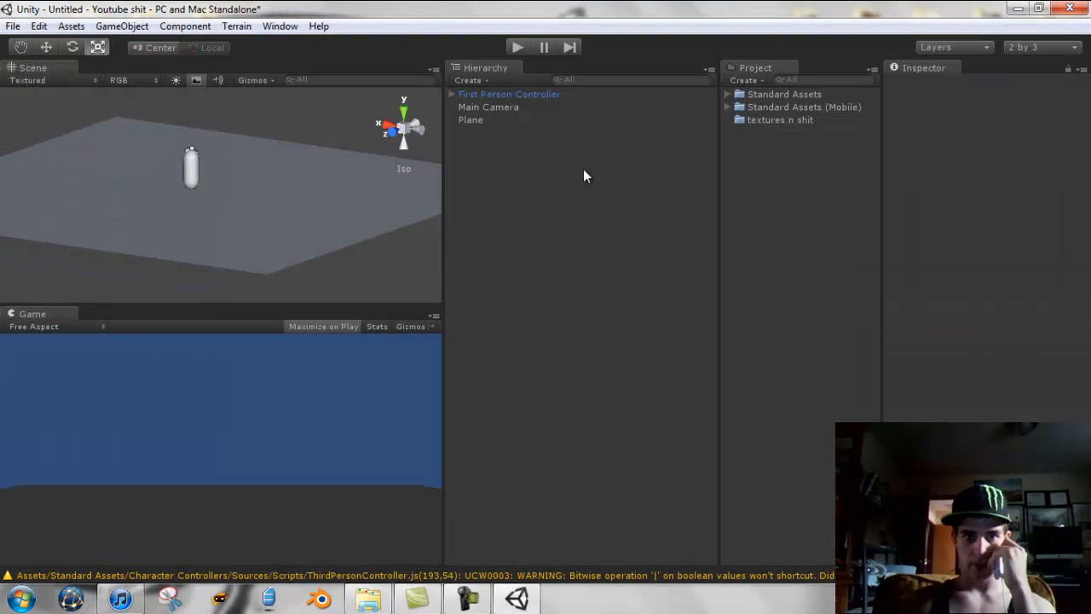
right_click(756, 209)
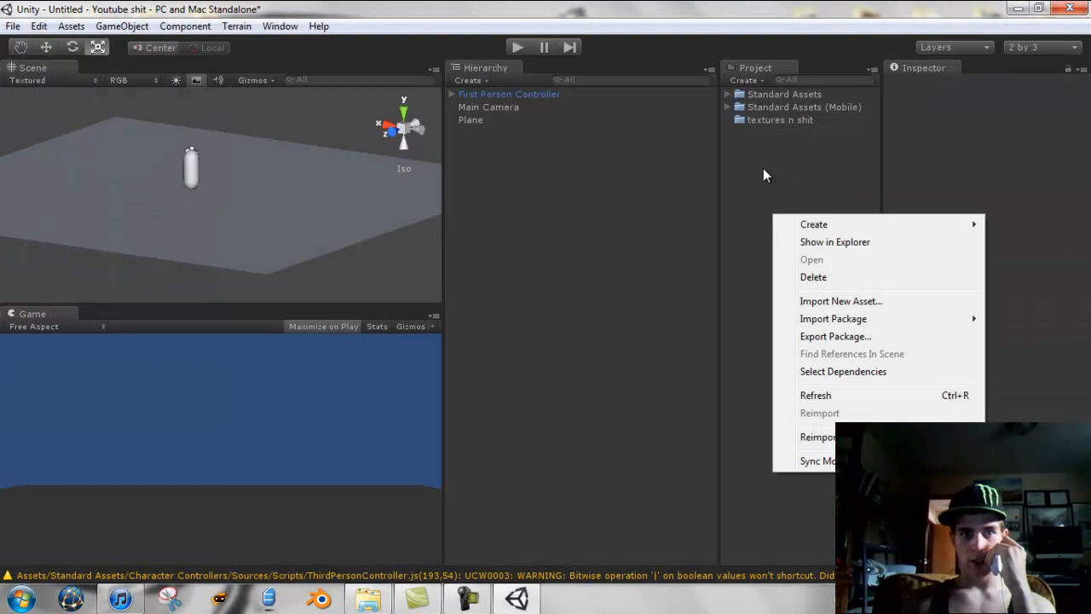
right_click(737, 155)
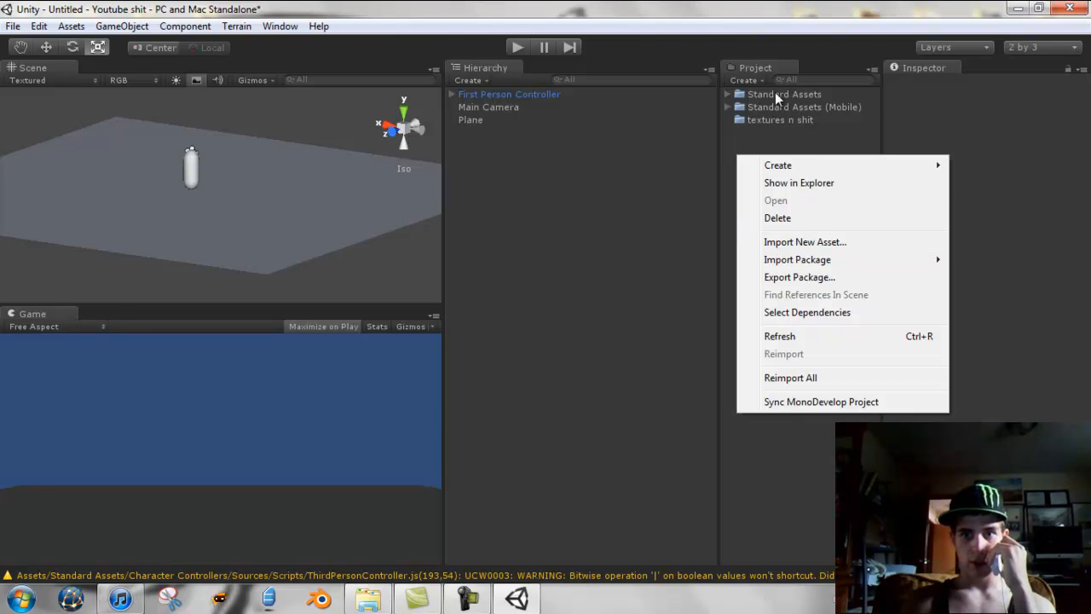
left_click(754, 144)
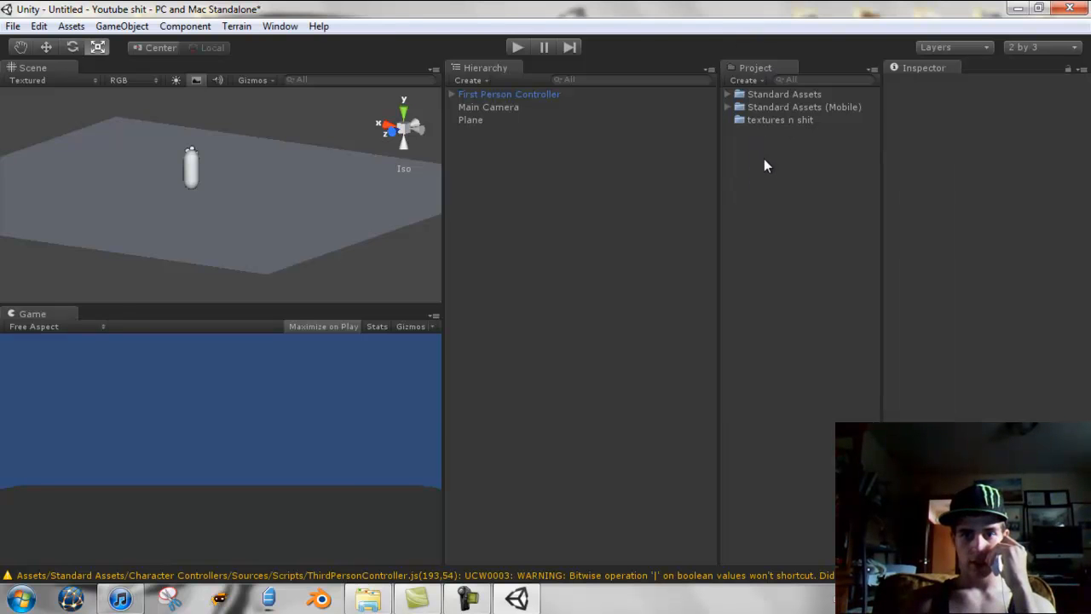
- Start importing a new asset and browse to the Textures folder inside the Desktop's Blender folder
right_click(764, 159)
left_click(799, 249)
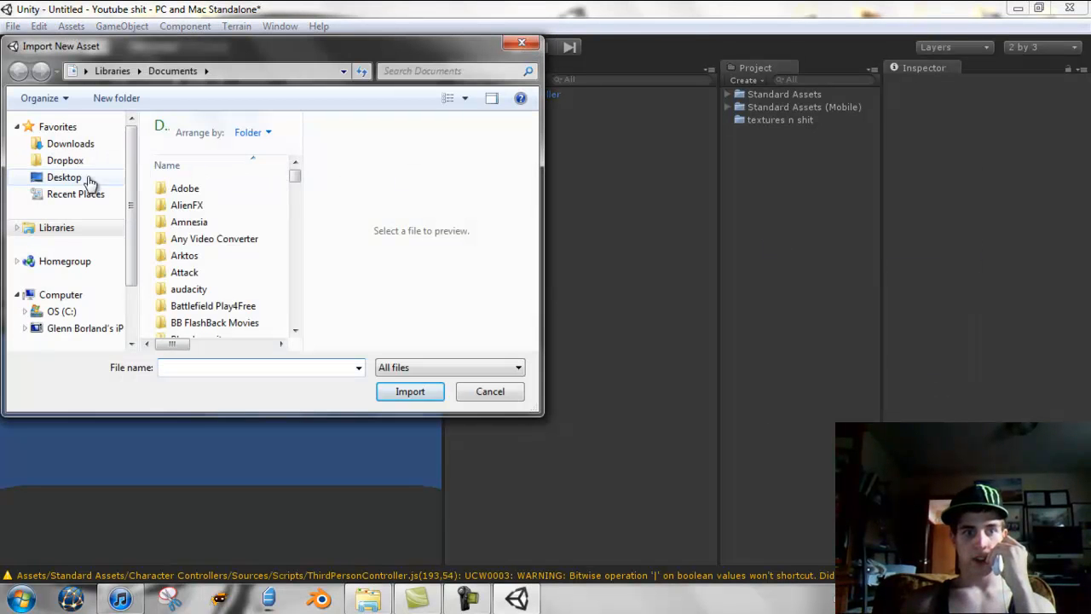
left_click(69, 177)
left_click(201, 283)
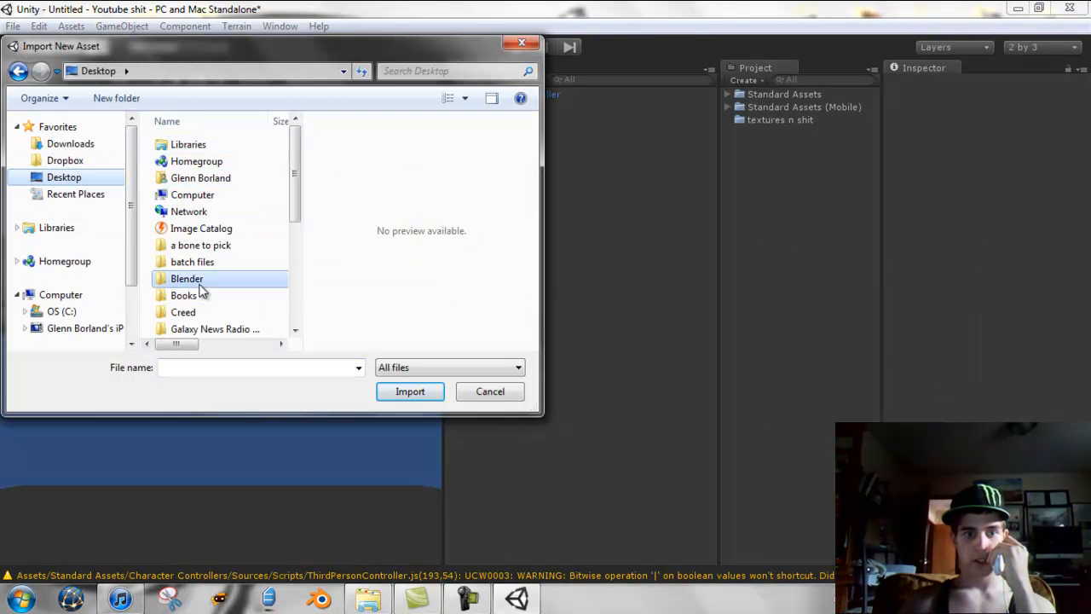
double_click(205, 283)
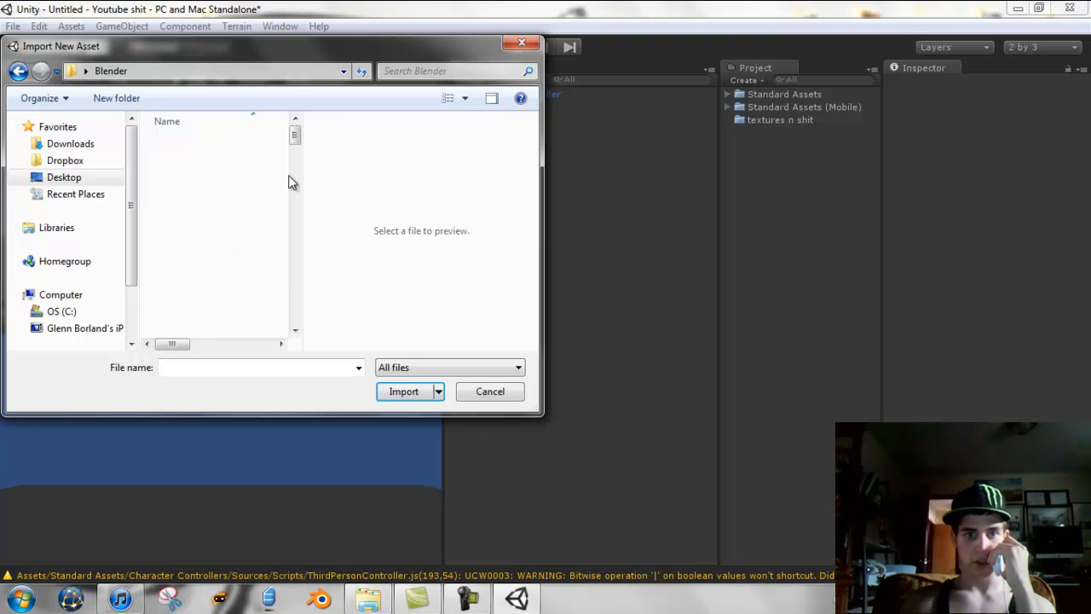
scroll(298, 149, "down", 2)
double_click(214, 272)
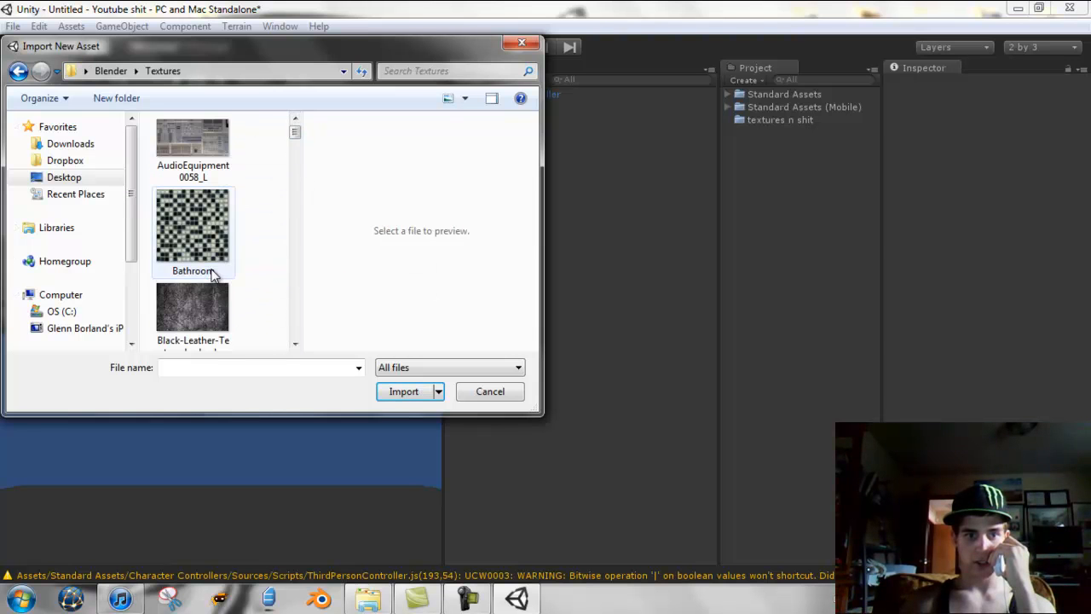
- Preview candidate floor textures in the folder, including Bathroom, Black-Leather-Texture-by-beckas and Carpet0025_2_S
left_click(208, 168)
scroll(204, 187, "down", 2)
scroll(202, 183, "up", 2)
left_click(193, 216)
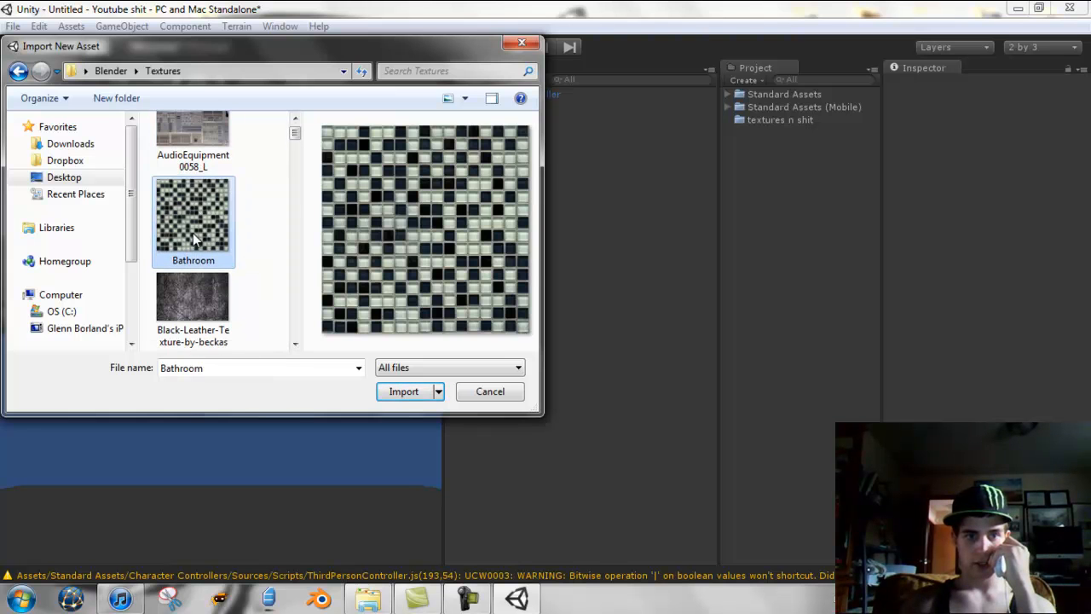
left_click(185, 284)
scroll(186, 284, "down", 3)
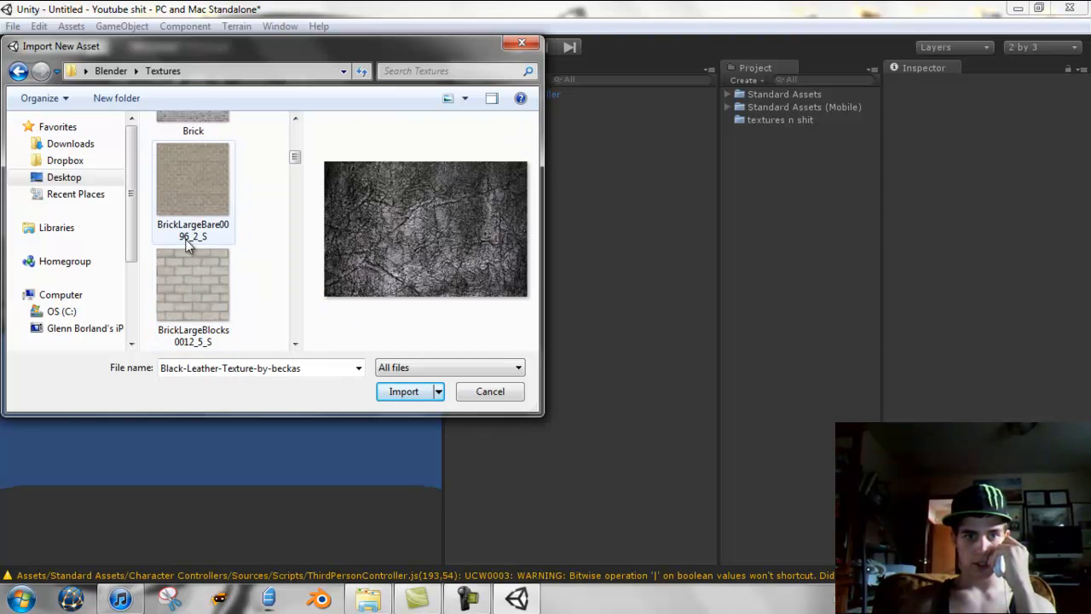
left_click(192, 210)
scroll(191, 210, "down", 3)
left_click(195, 212)
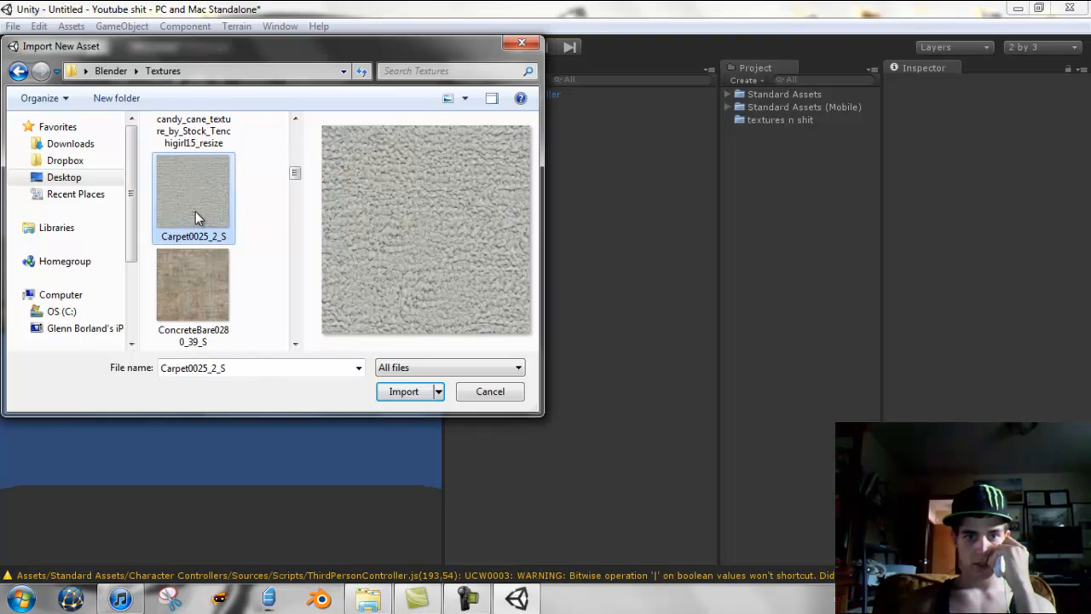
scroll(195, 211, "down", 5)
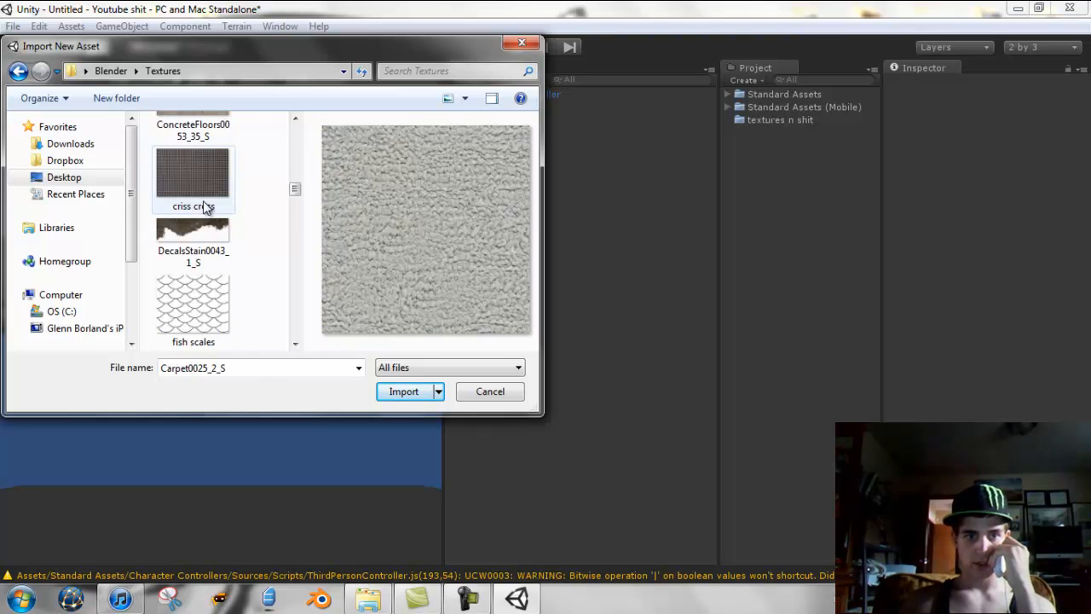
scroll(205, 205, "down", 3)
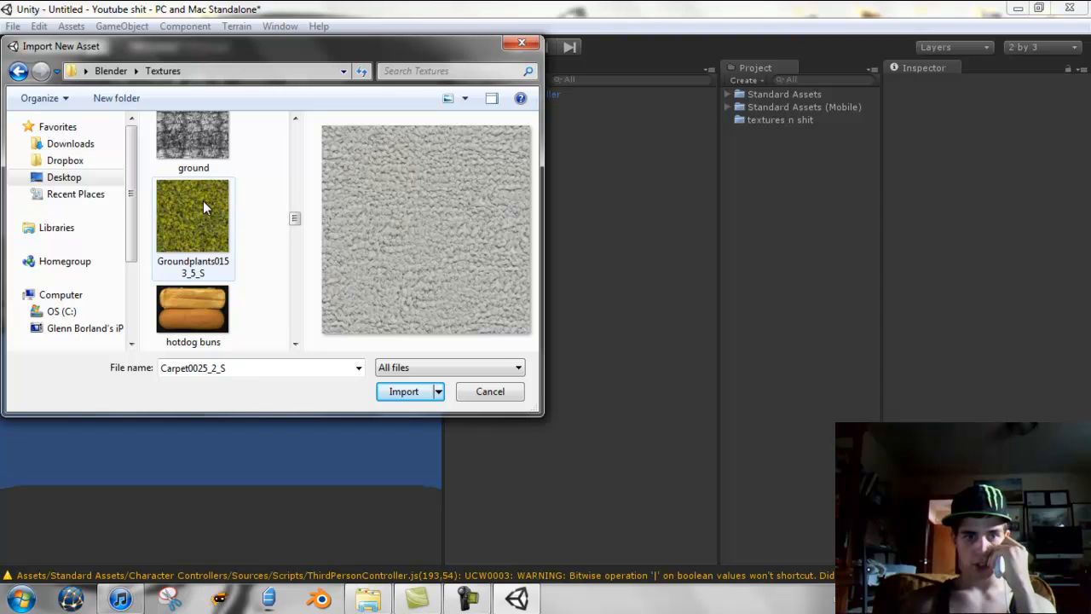
- Preview further textures in the folder, including Groundplants0153_5_S, hotdog buns and MarbleGreen0001_39_S
left_click(195, 221)
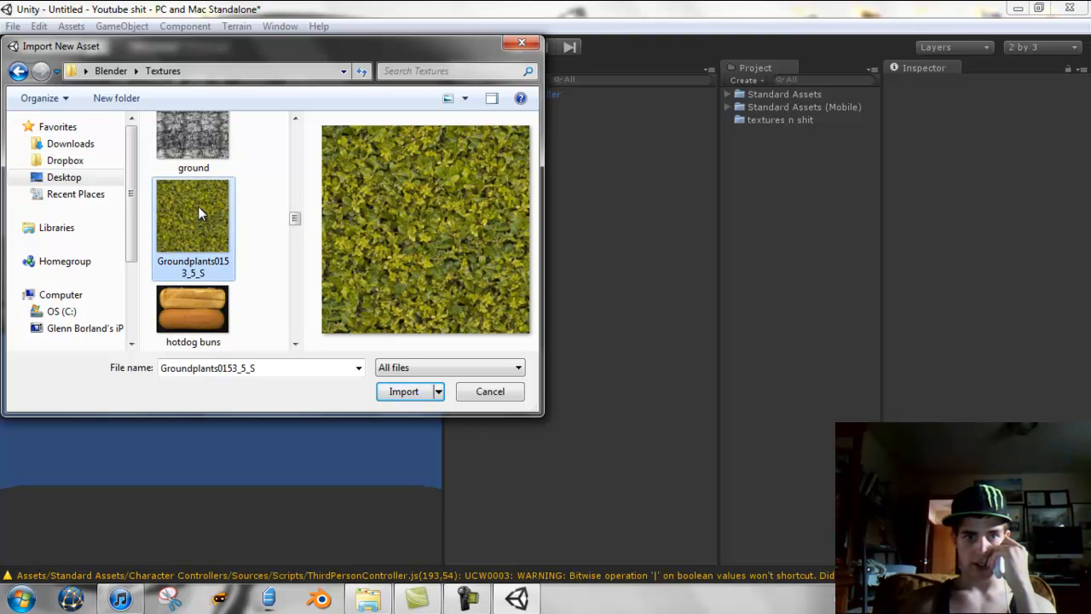
left_click(198, 140)
scroll(196, 205, "down", 1)
scroll(196, 198, "down", 2)
scroll(194, 209, "up", 3)
left_click(181, 246)
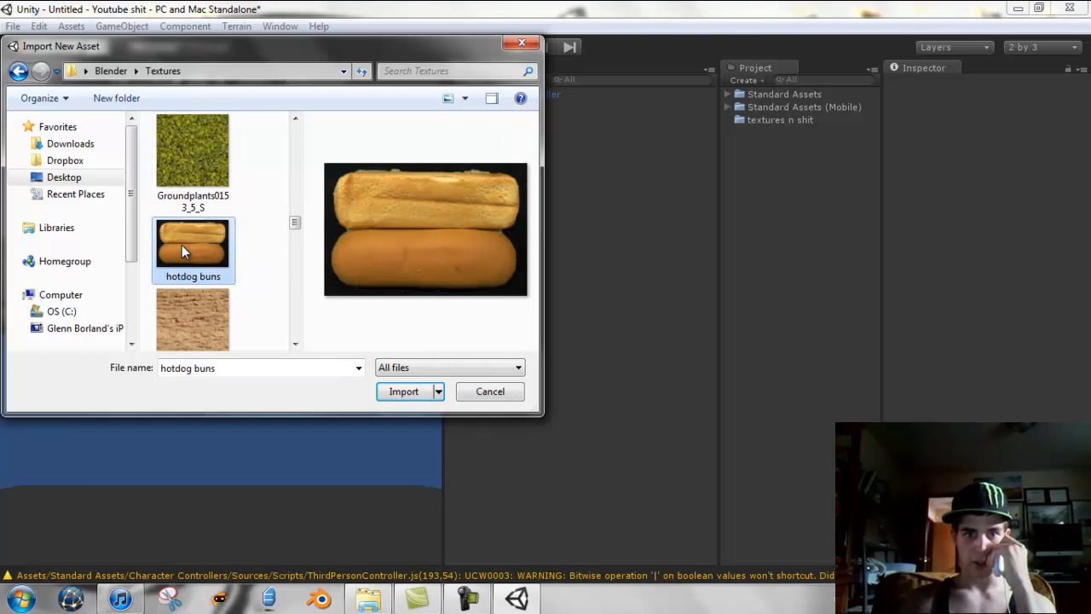
scroll(182, 245, "down", 1)
left_click(189, 242)
left_click(195, 260)
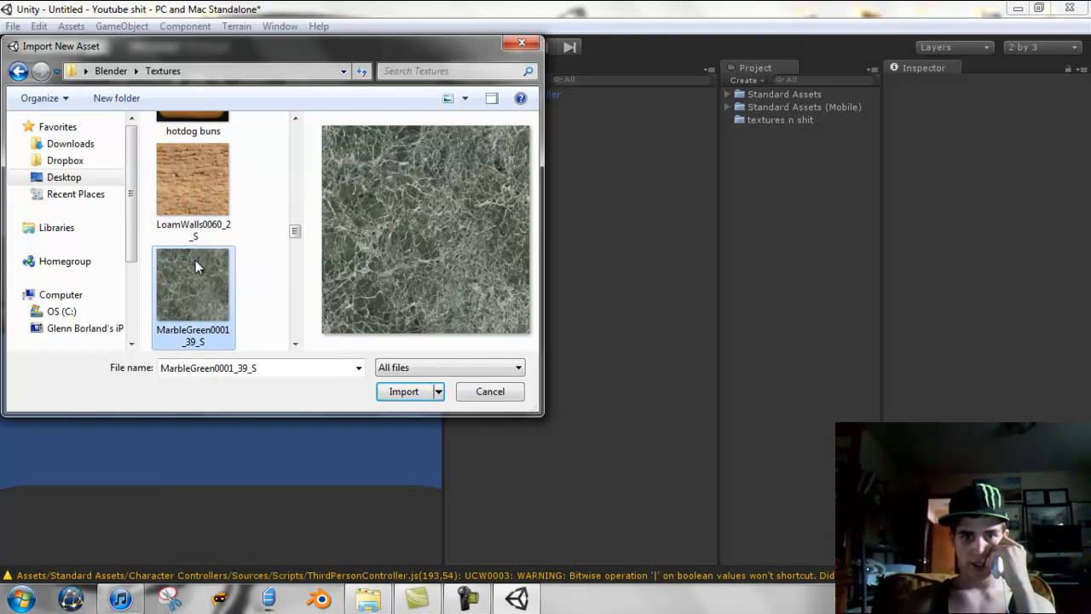
- Import the MetalFloorsRusted0032_5_S texture into the project
scroll(195, 260, "down", 3)
left_click(195, 259)
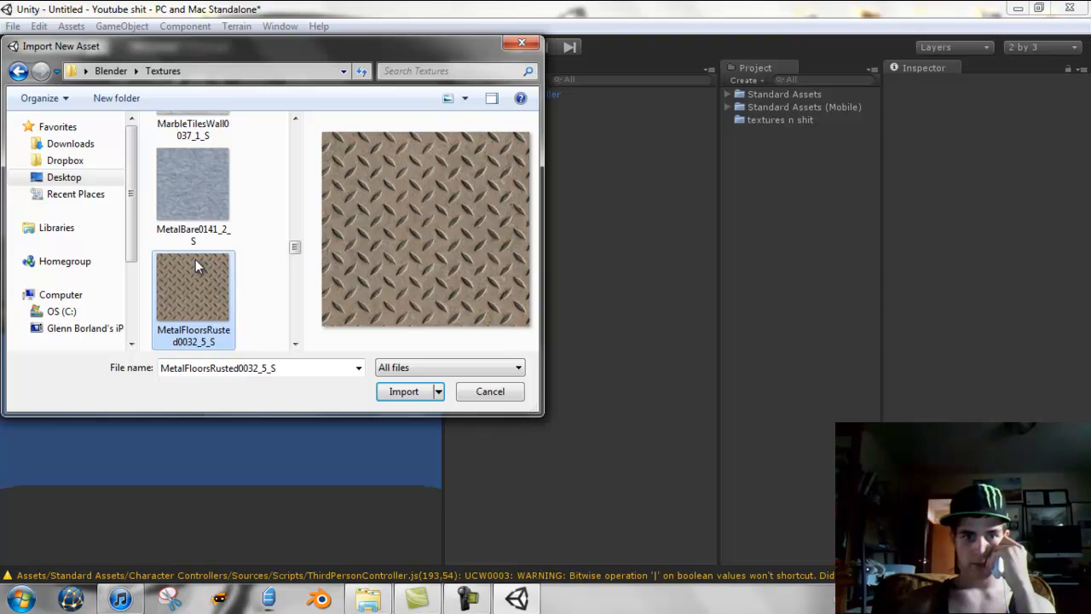
scroll(195, 260, "down", 1)
left_click(404, 396)
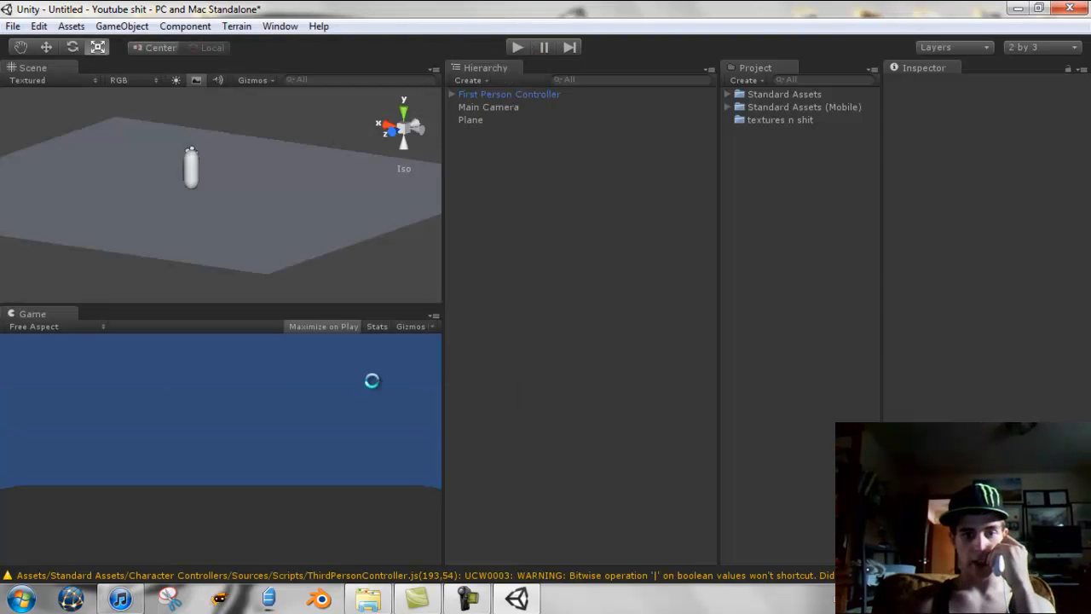
- Move the imported metal floor texture into the "textures n shit" folder, expand the folder and select the texture
left_click_drag(770, 95, 770, 131)
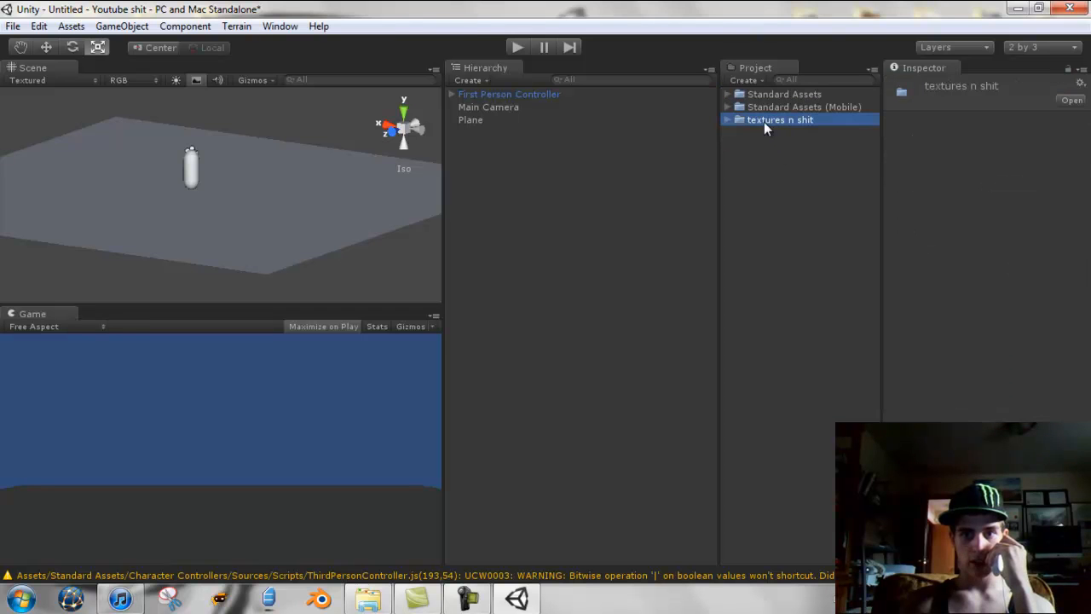
left_click(726, 119)
left_click(761, 129)
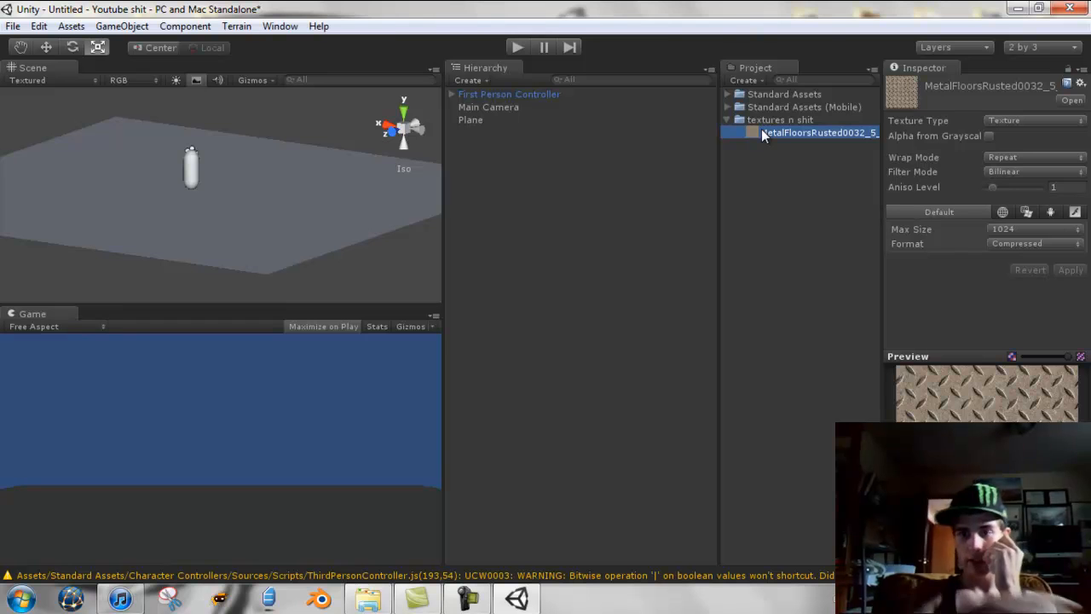
- Create a material named Floor in the "textures n shit" folder and set its shader to Bumped Specular
right_click(793, 169)
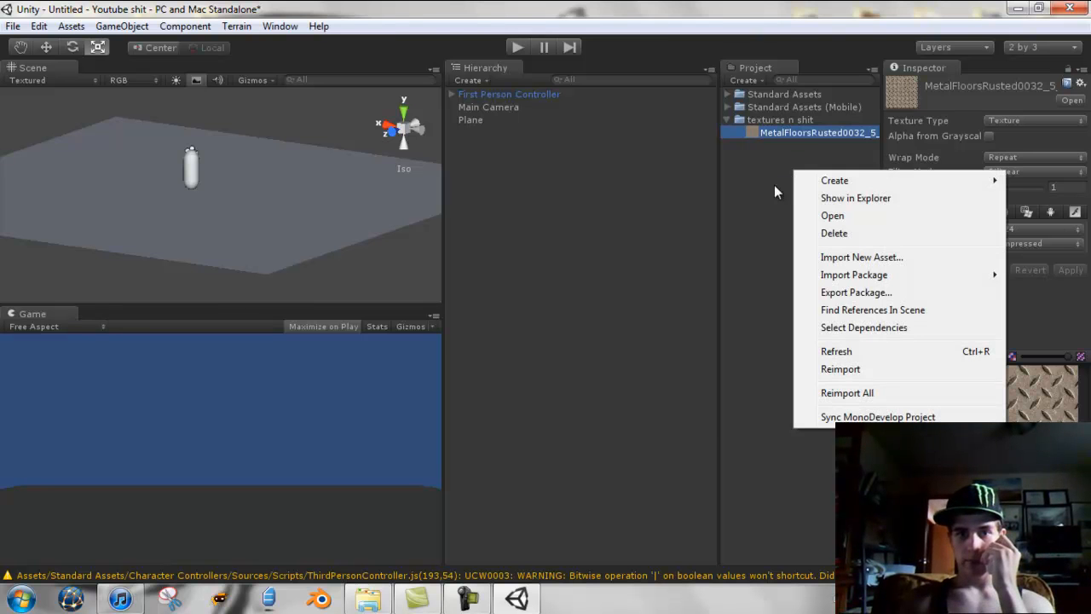
mouse_move(840, 182)
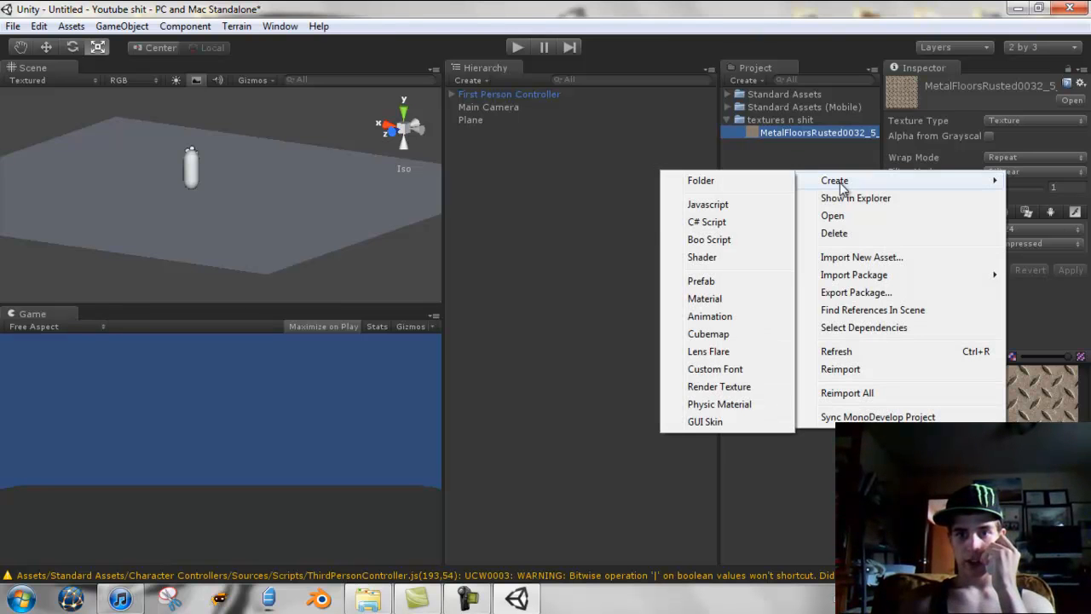
left_click(736, 295)
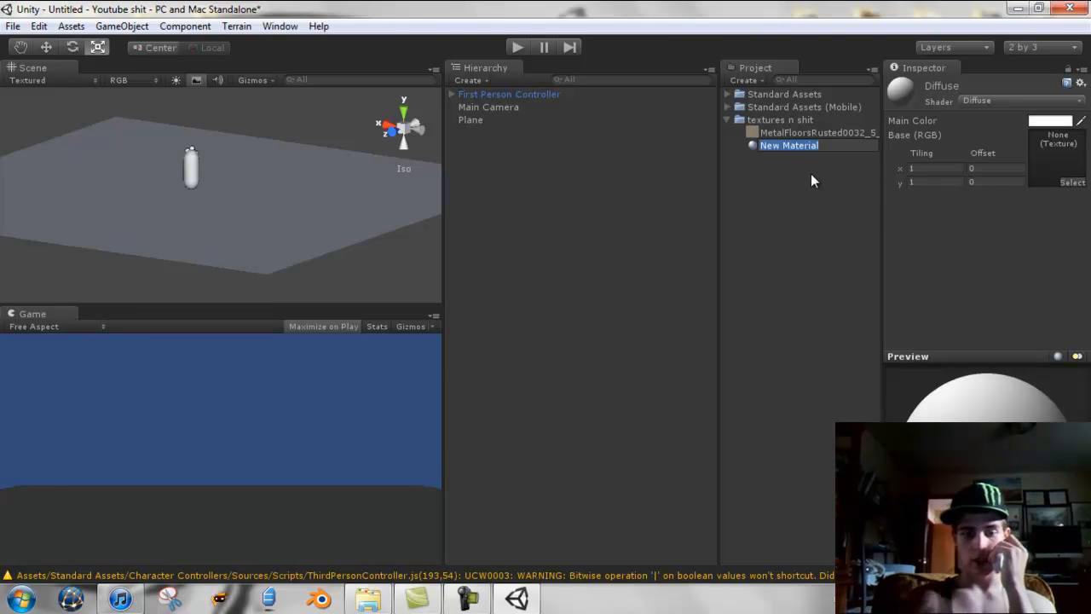
type("Floor")
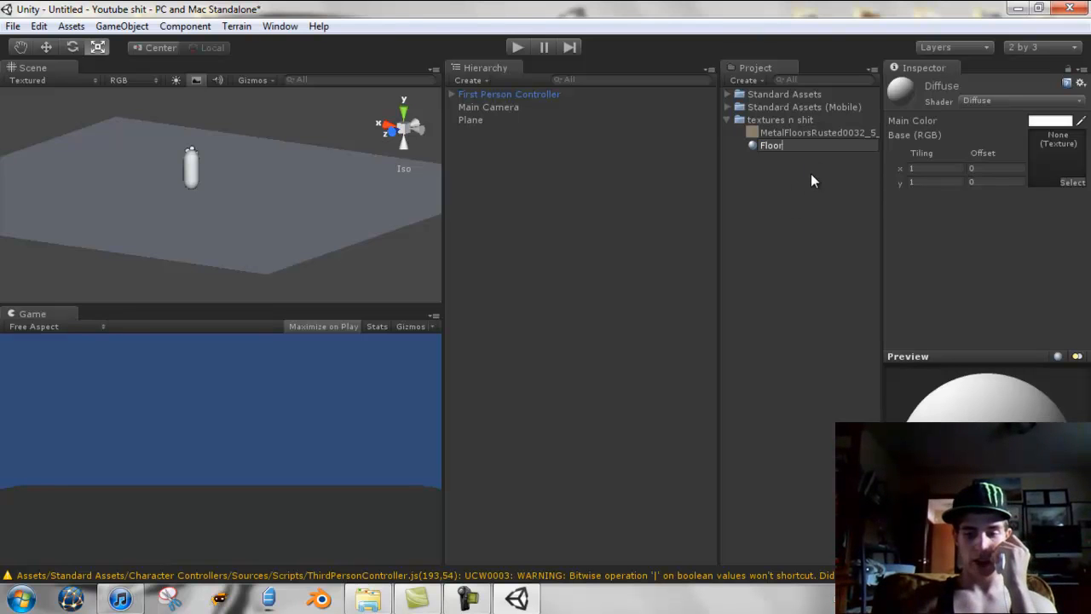
key("Return")
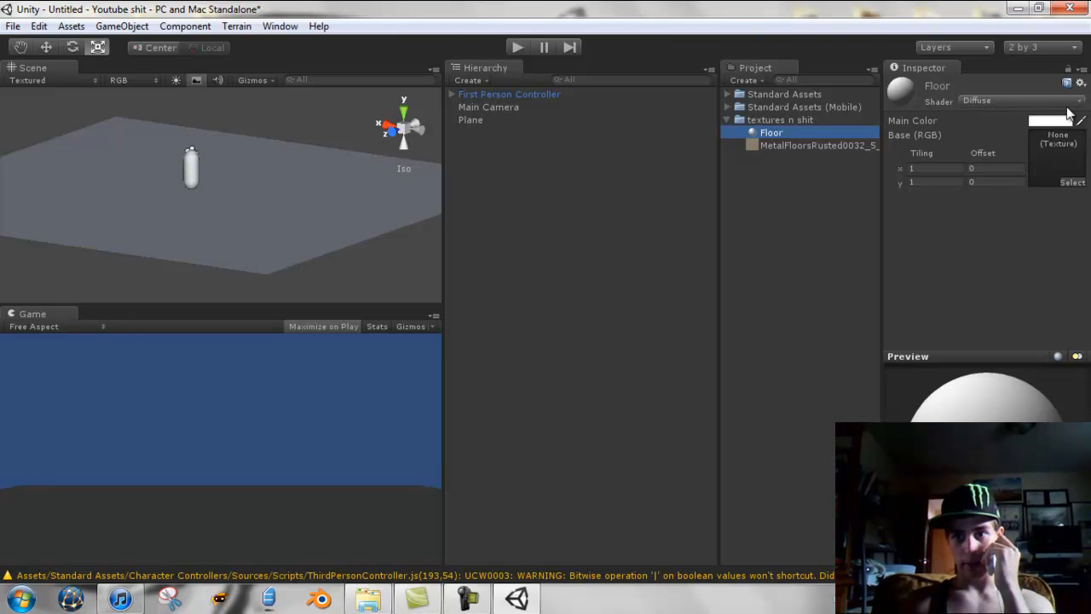
left_click(1021, 101)
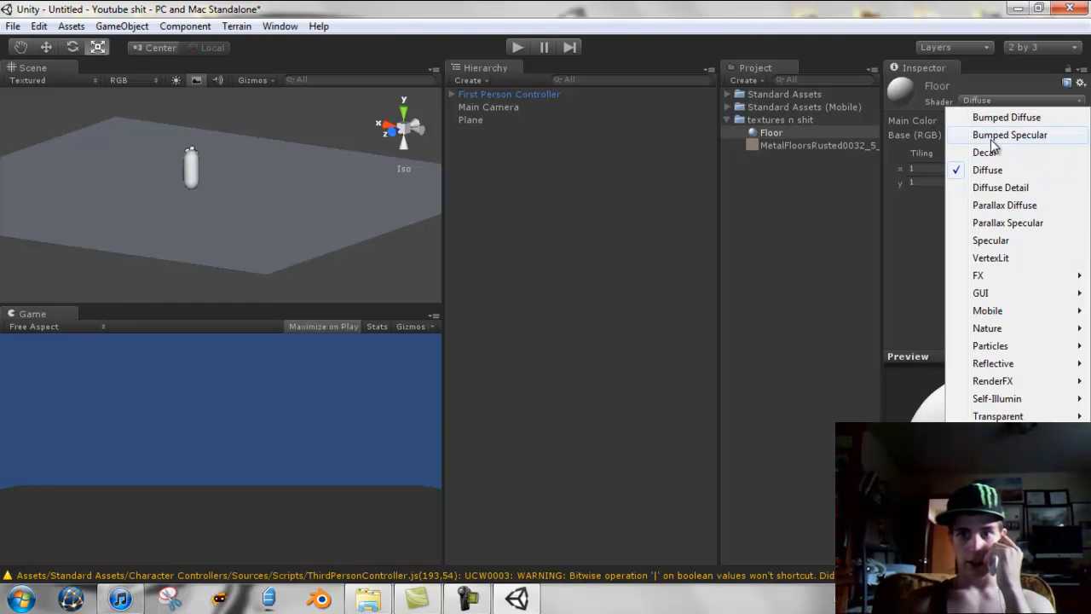
left_click(993, 136)
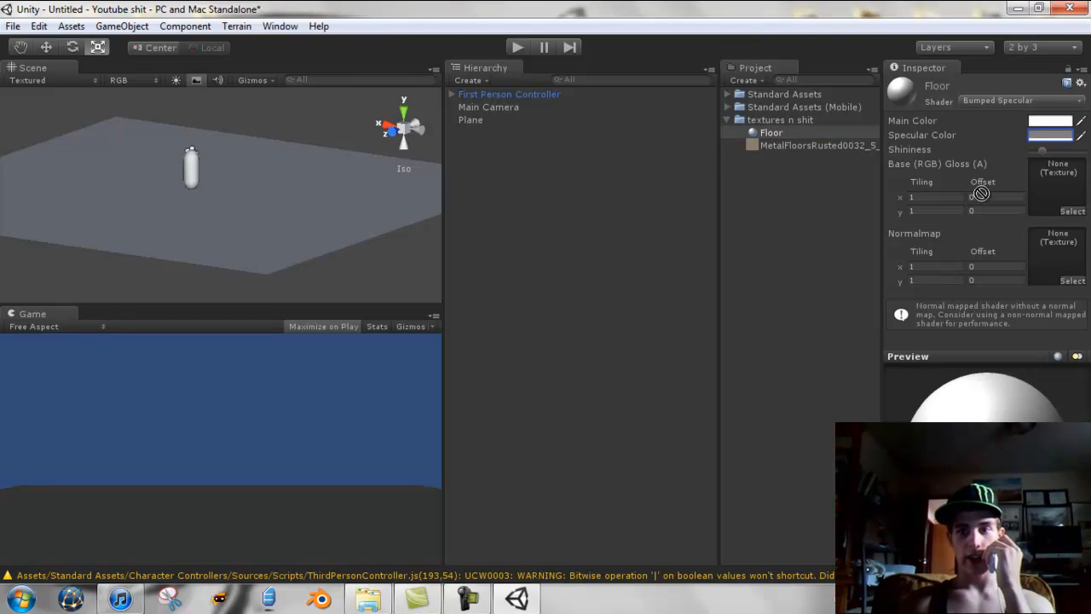
- Assign the metal floor texture to the Floor material's Base and Normalmap slots and slightly lower its shininess
left_click_drag(772, 133, 783, 145)
left_click(774, 147)
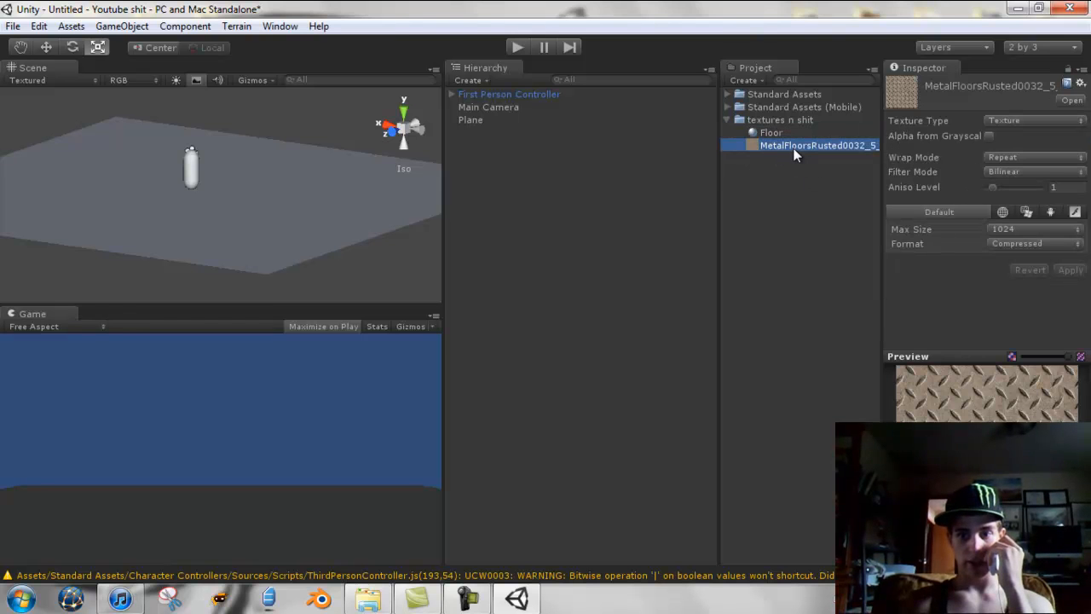
left_click(777, 133)
left_click_drag(774, 146, 1063, 191)
left_click_drag(779, 150, 1059, 256)
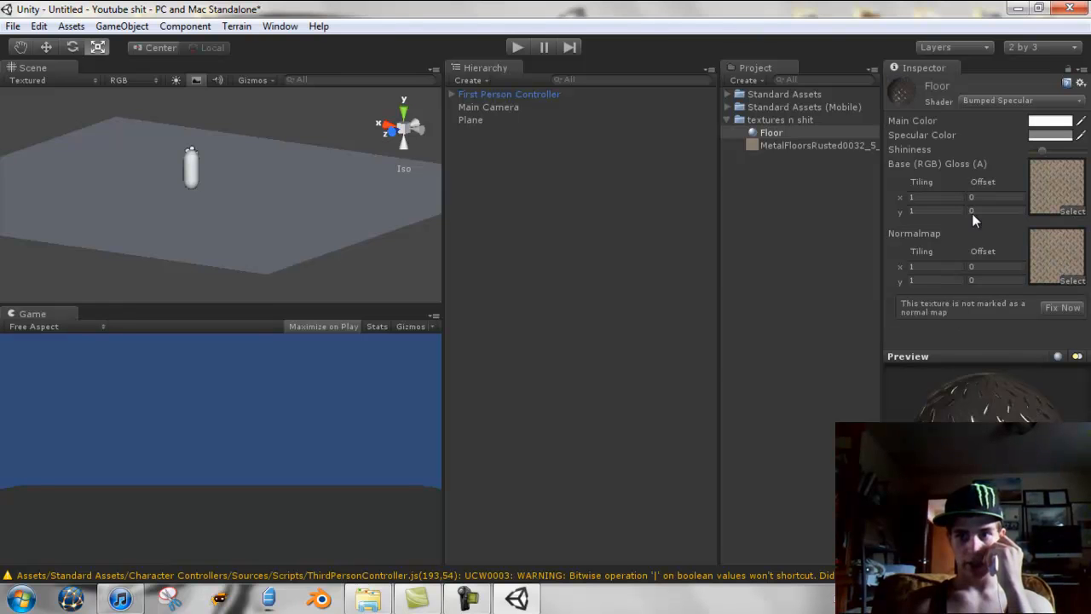
mouse_move(1041, 148)
left_mouse_down()
mouse_move(1031, 149)
mouse_move(1061, 161)
mouse_move(1039, 161)
left_mouse_up()
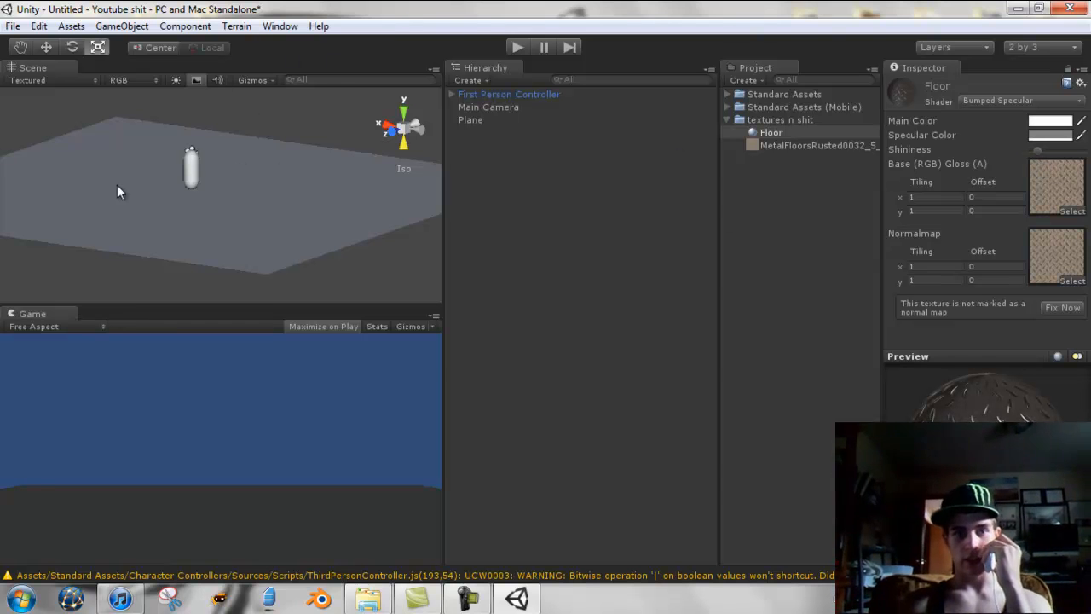
- Apply the Floor material to the plane in the scene
left_click(771, 132)
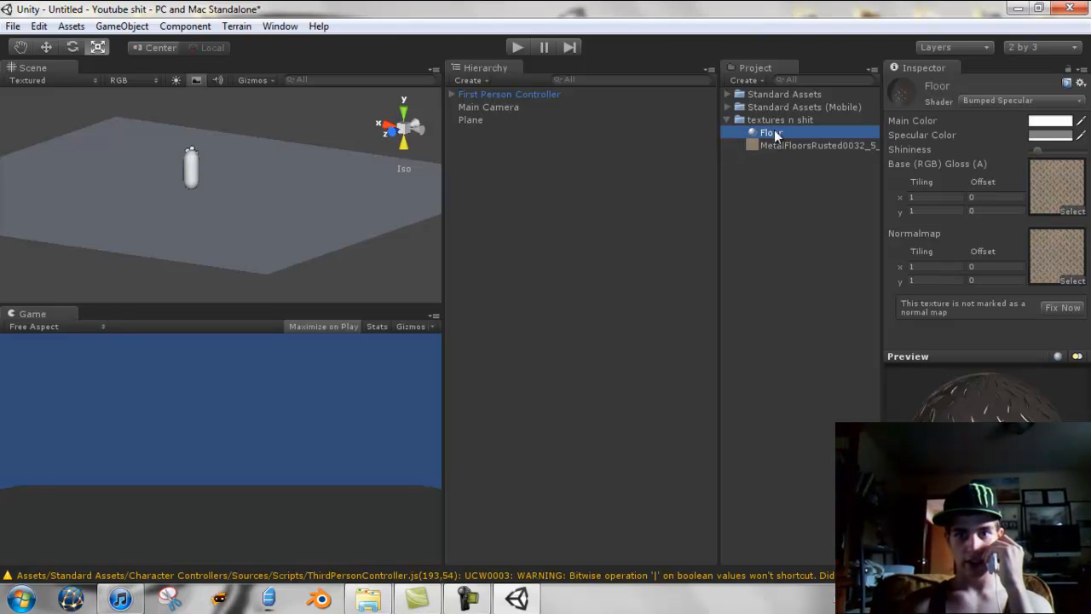
left_click(775, 135)
left_click(774, 157)
left_click(753, 133)
left_click_drag(753, 128, 227, 186)
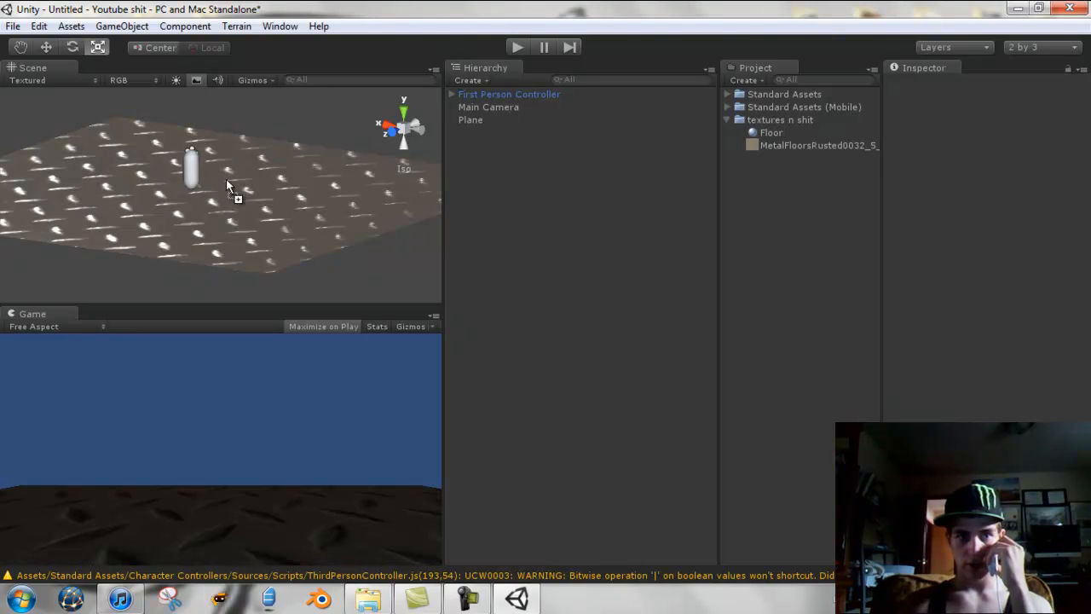
- Set the Floor material's Base texture tiling to 10 in both x and y
left_click(766, 134)
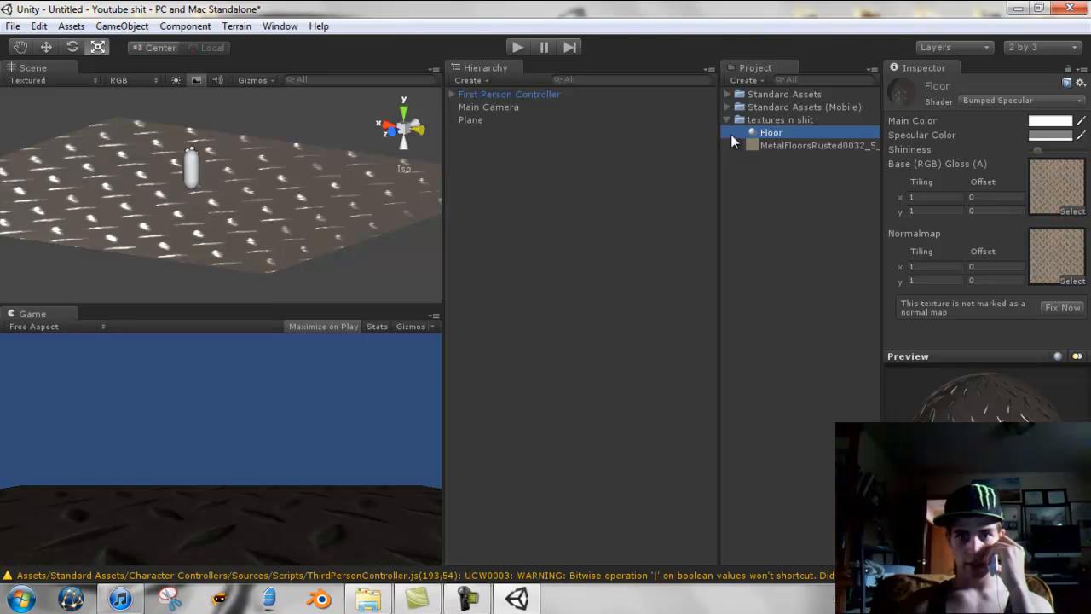
left_click(933, 184)
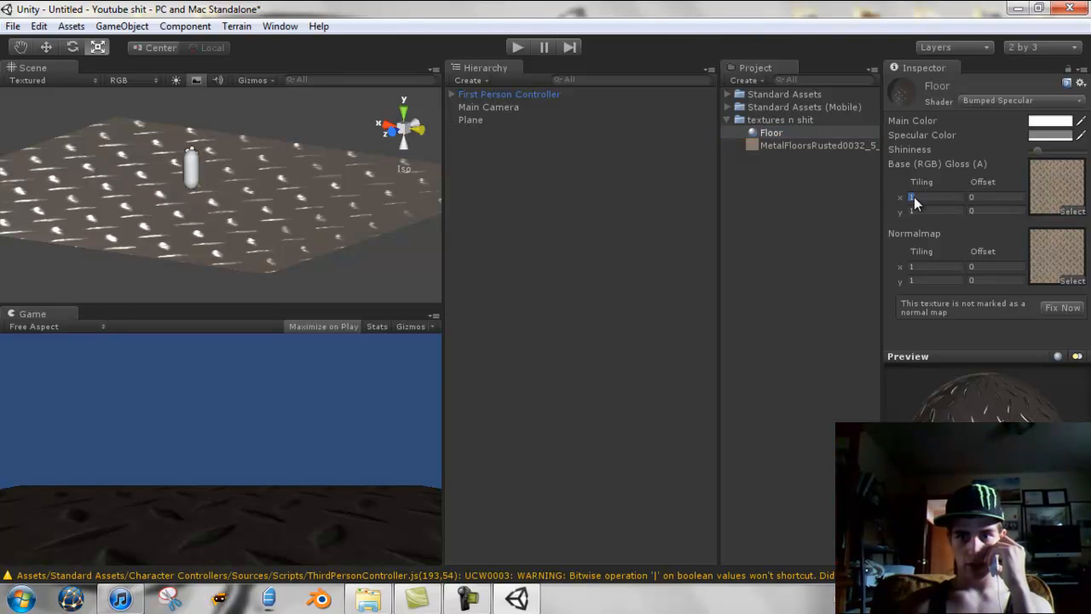
type("3")
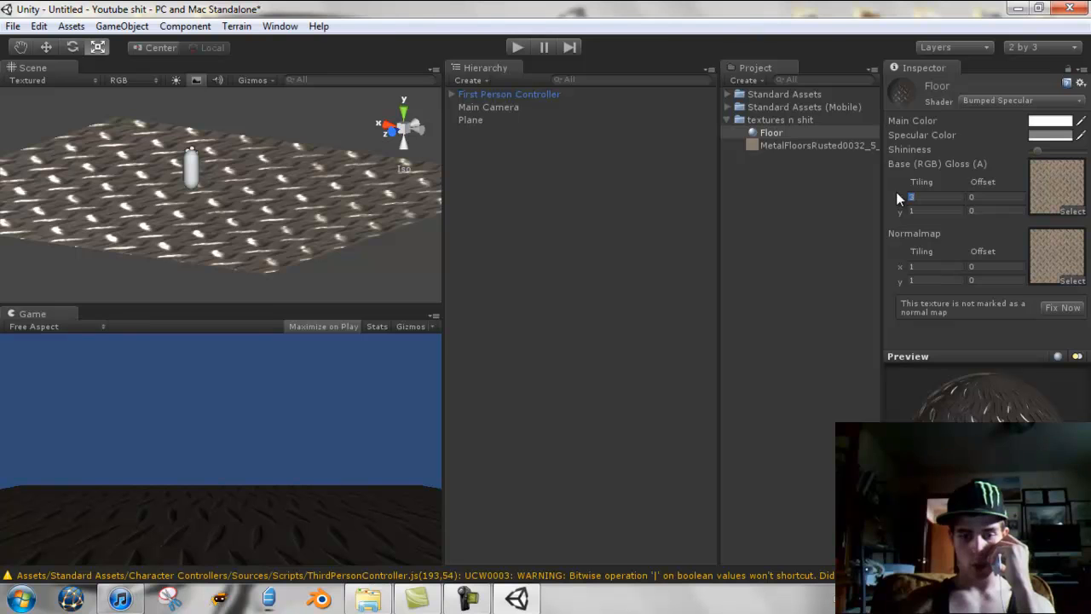
type("10")
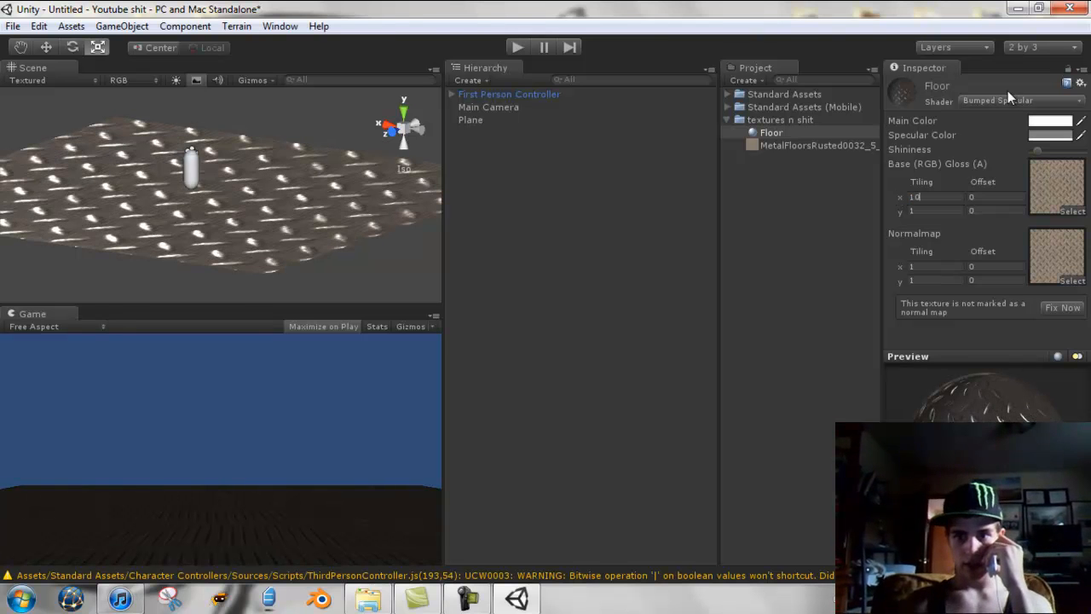
right_click(919, 197)
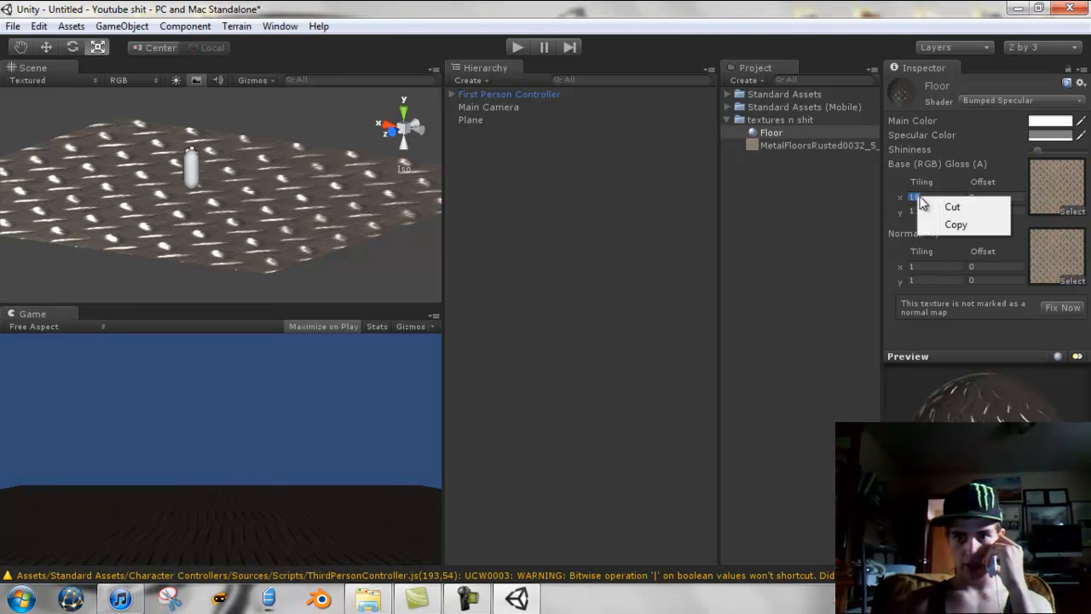
left_click(946, 225)
right_click(914, 209)
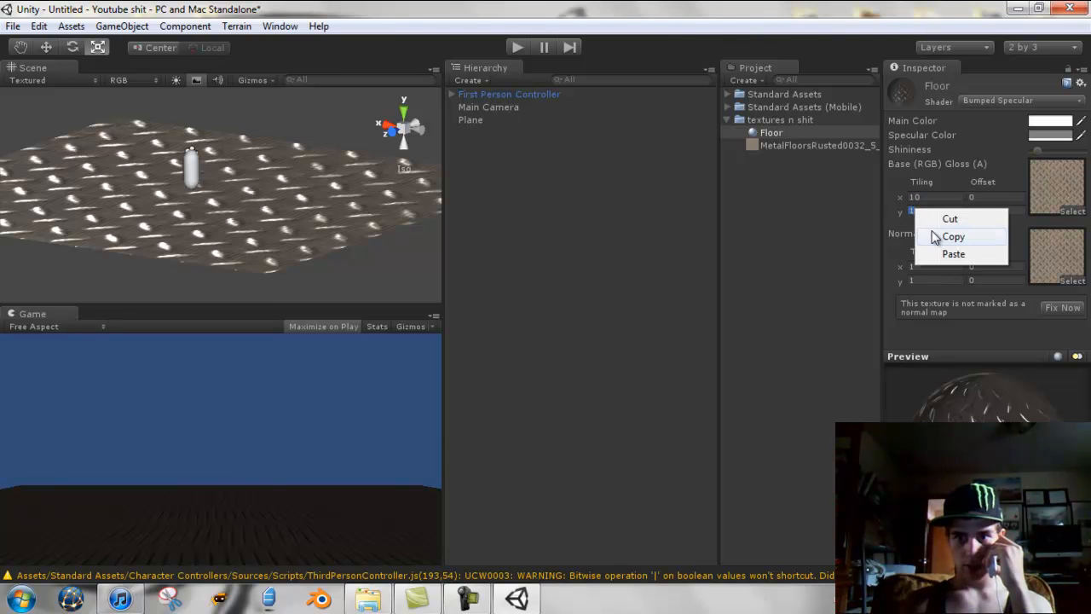
left_click(951, 254)
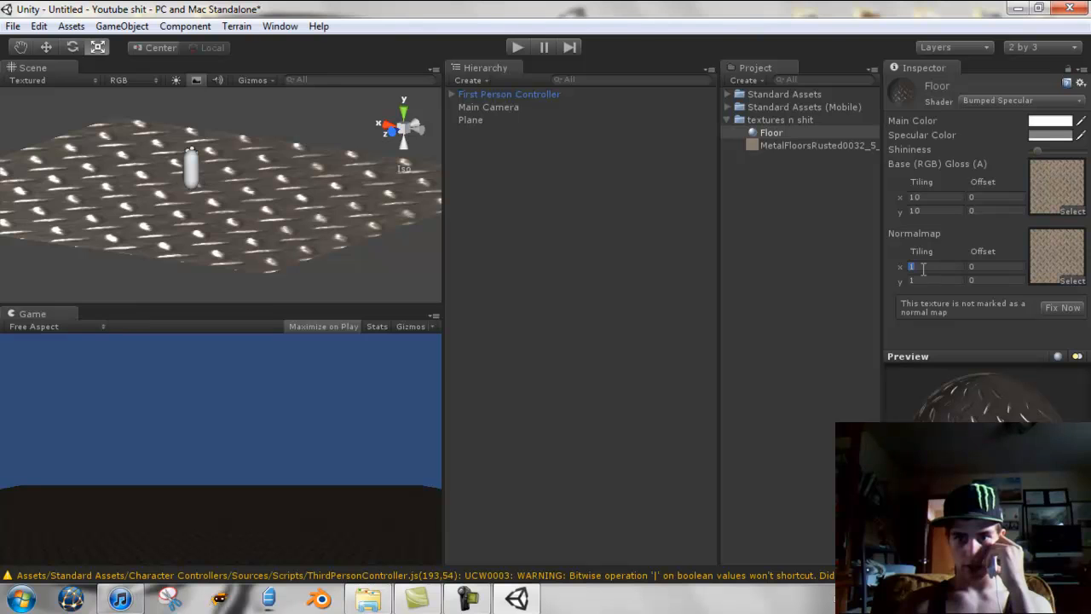
- Set the Floor material's Normalmap tiling to 10 in both x and y
right_click(923, 268)
left_click(949, 312)
left_click(897, 281)
right_click(920, 278)
left_click(956, 325)
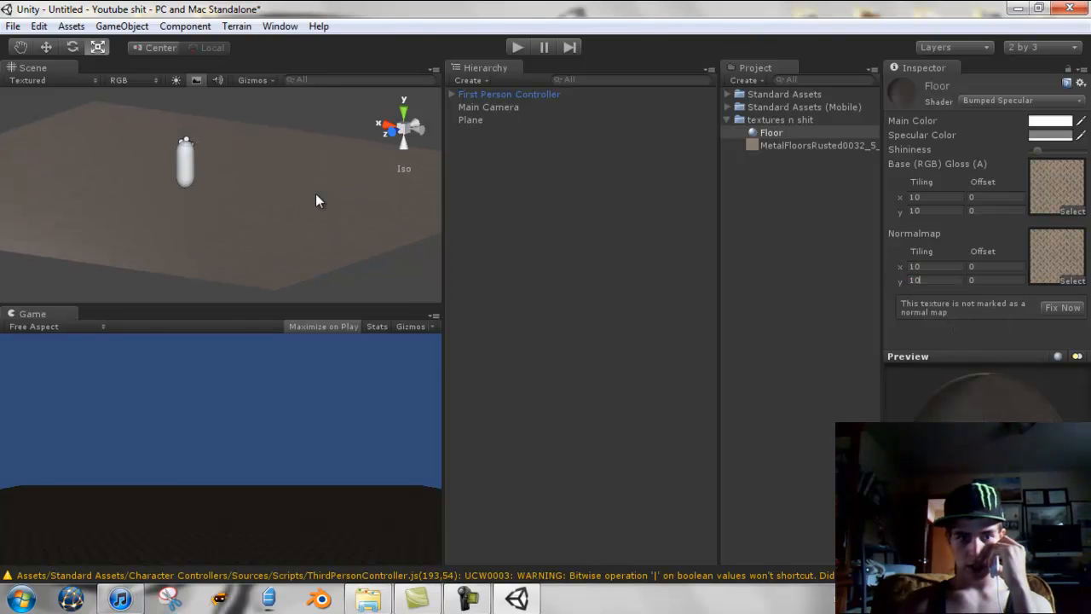
- Play-test the scene, stop it, and toggle Maximize on Play off and back on
left_click(518, 47)
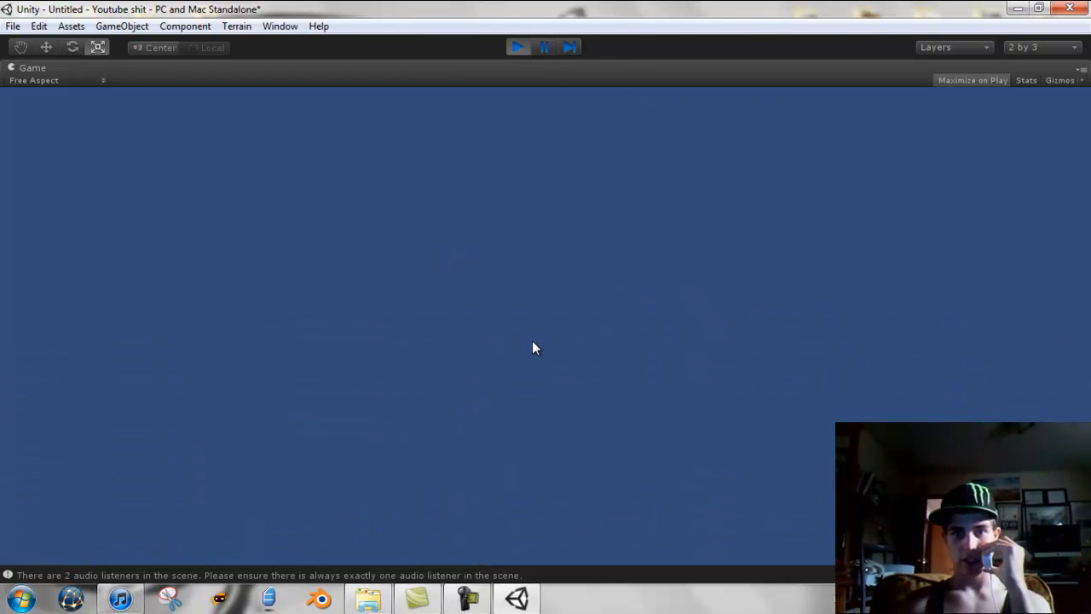
left_click(515, 46)
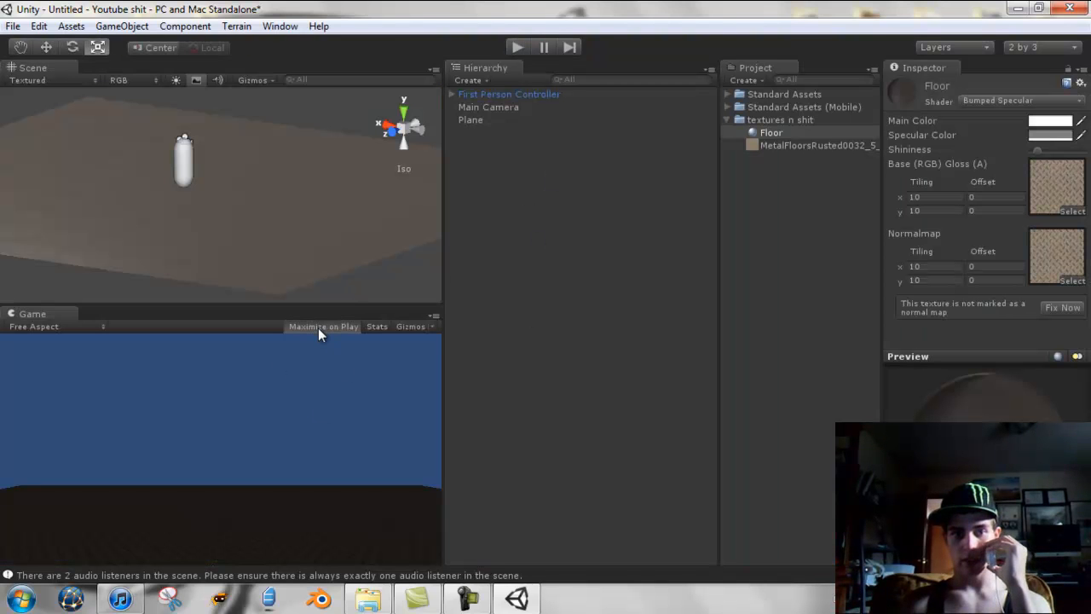
left_click(318, 327)
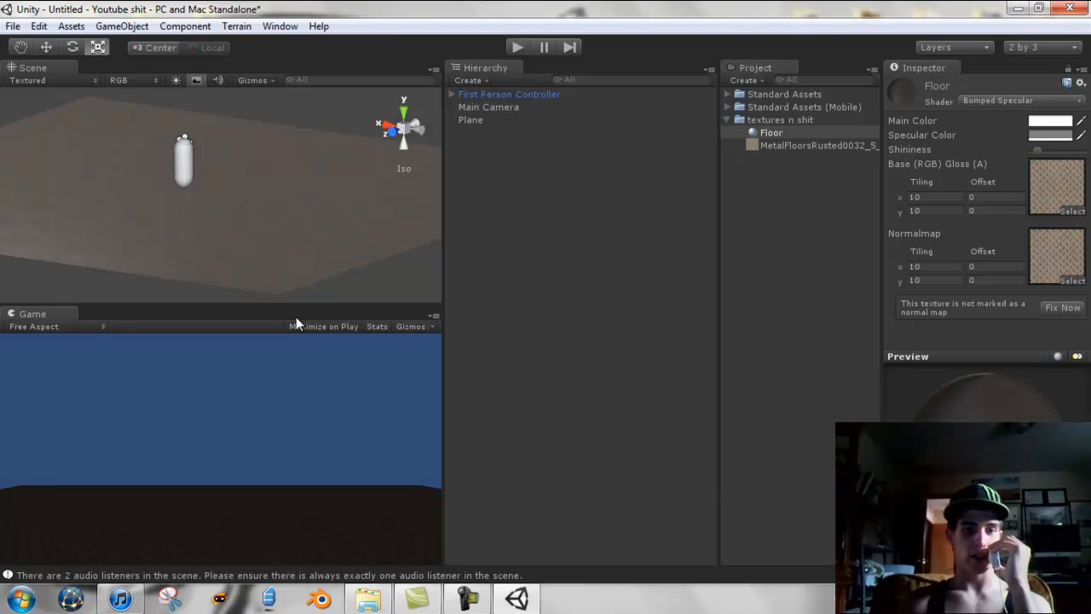
left_click(297, 324)
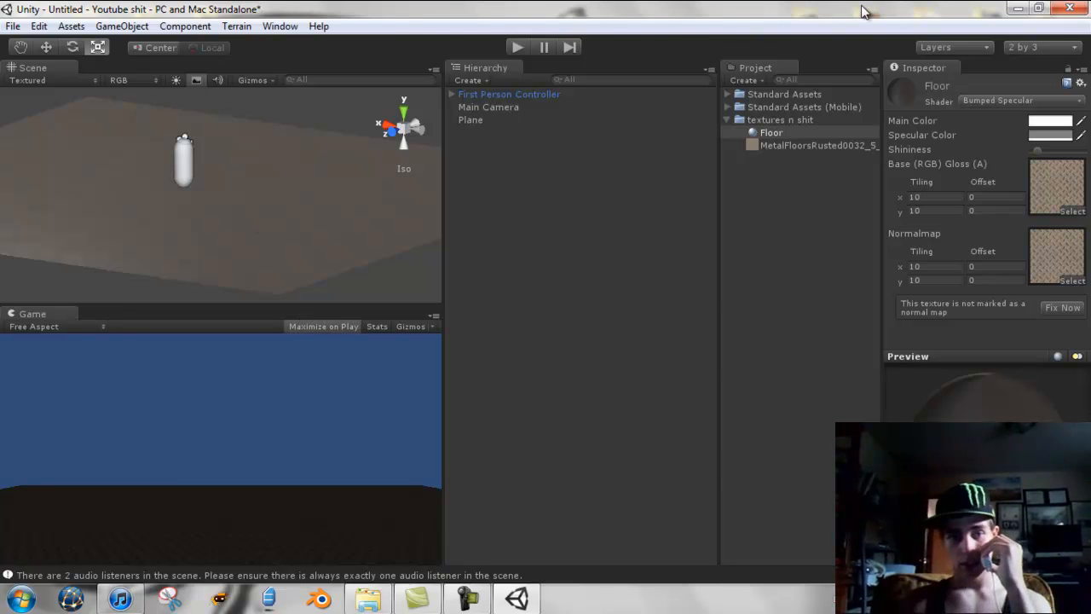
- Collapse the textures folder, frame the First Person Controller in the scene and create a Spotlight beside it
left_click(728, 120)
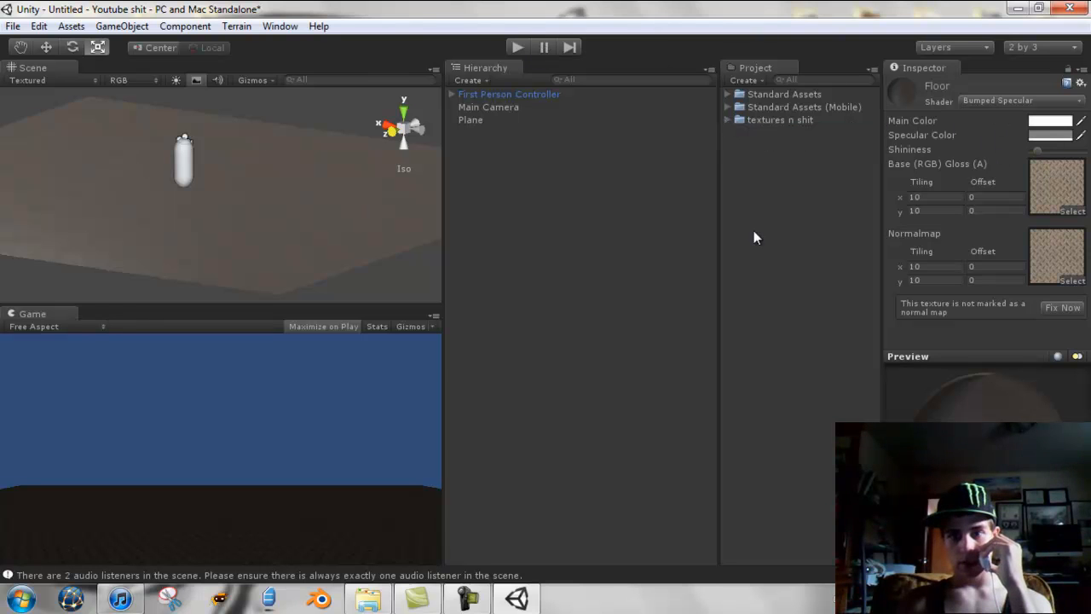
left_click(491, 95)
key("f")
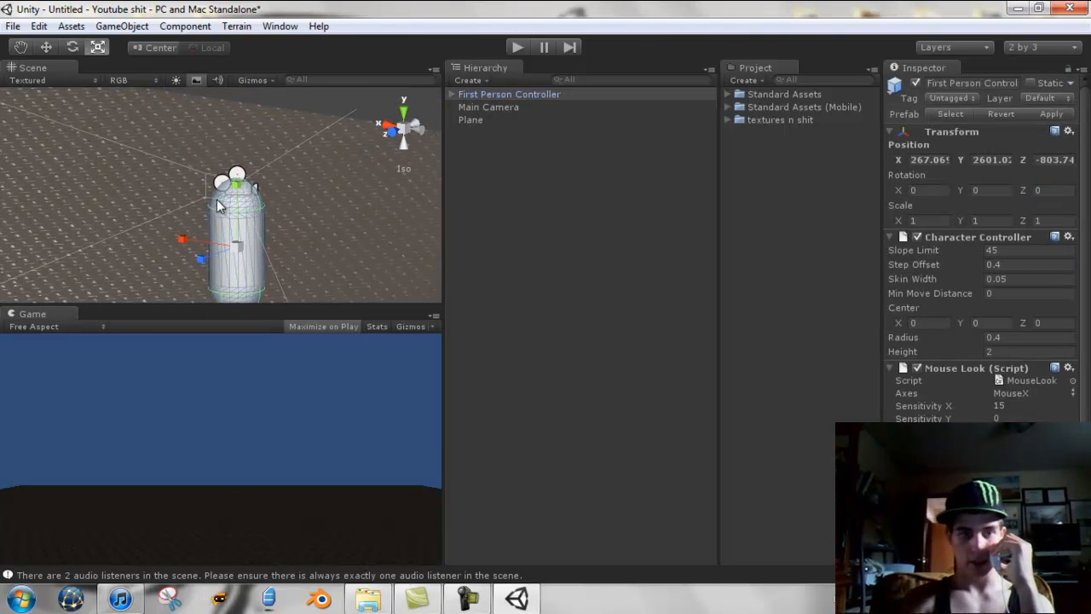
key("f")
scroll(221, 185, "up", 4)
left_click_drag(221, 184, 162, 93, "alt")
left_click(124, 26)
mouse_move(190, 59)
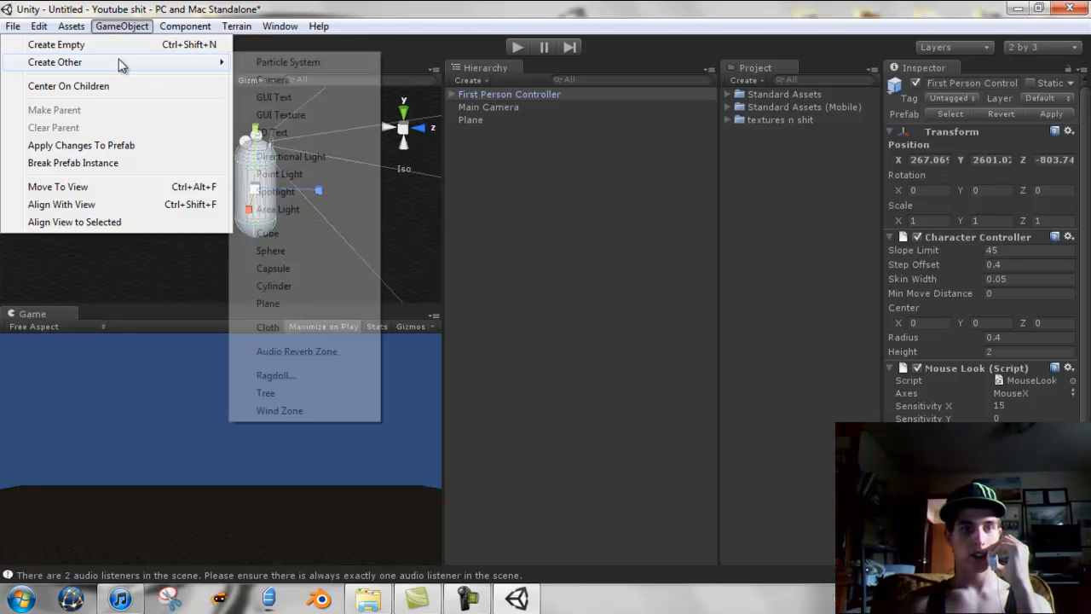
left_click(282, 193)
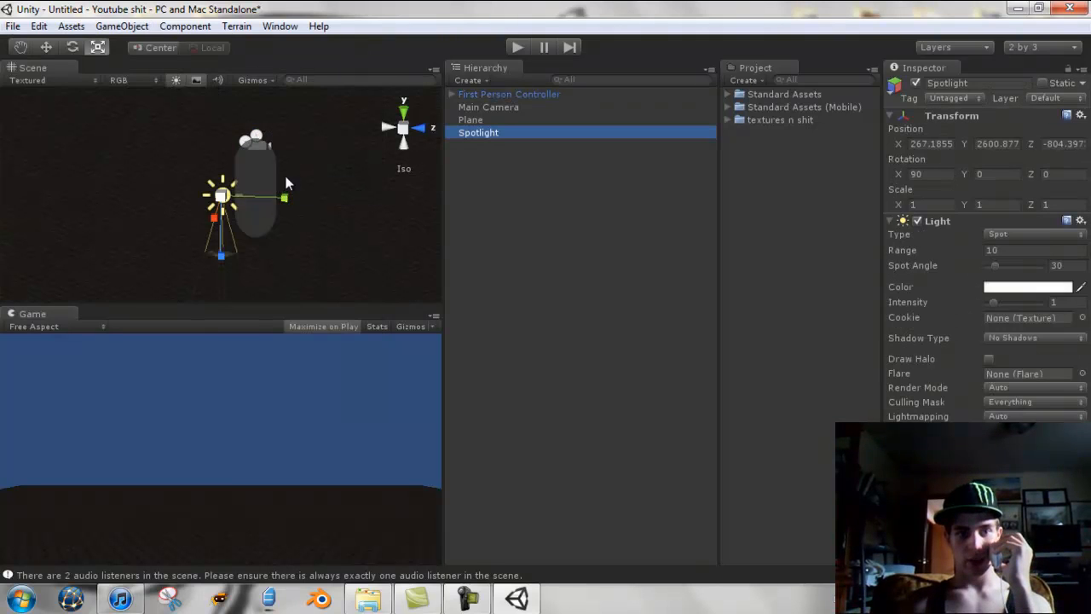
- Move the Spotlight up to the controller's head at about Y 2601.84, Z -803.31 and rotate it to about -1.1° in X
left_click(47, 47)
left_click_drag(285, 198, 334, 201)
left_click_drag(267, 213, 252, 169)
scroll(303, 194, "up", 2)
scroll(303, 191, "up", 1)
left_click(72, 49)
left_click_drag(148, 112, 344, 39)
- Expand the First Person Controller's children and play-test the scene with Maximize on Play turned off
left_click(451, 94)
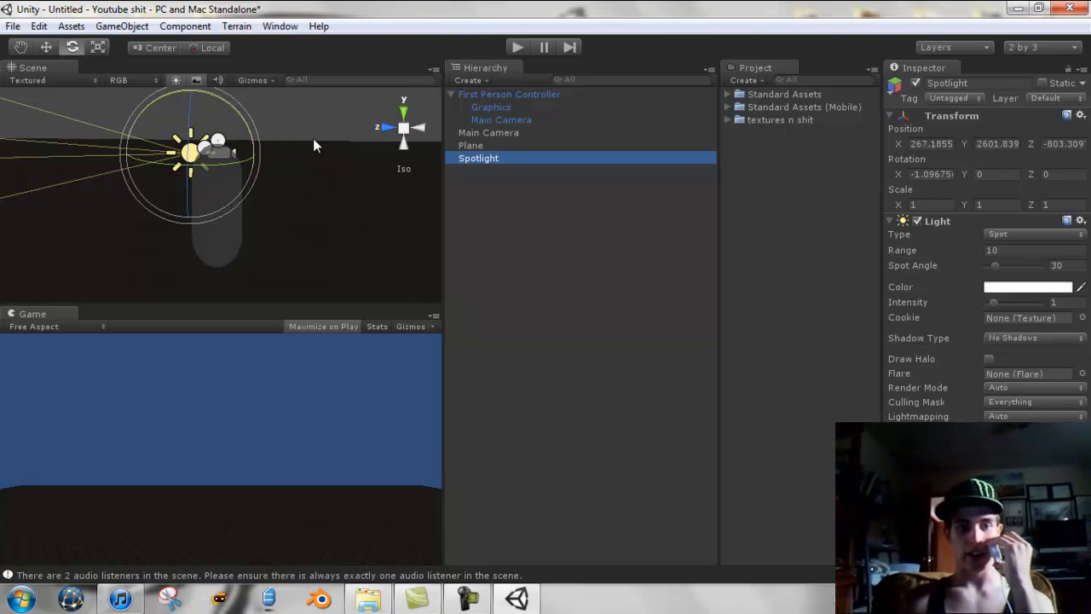
left_click(514, 46)
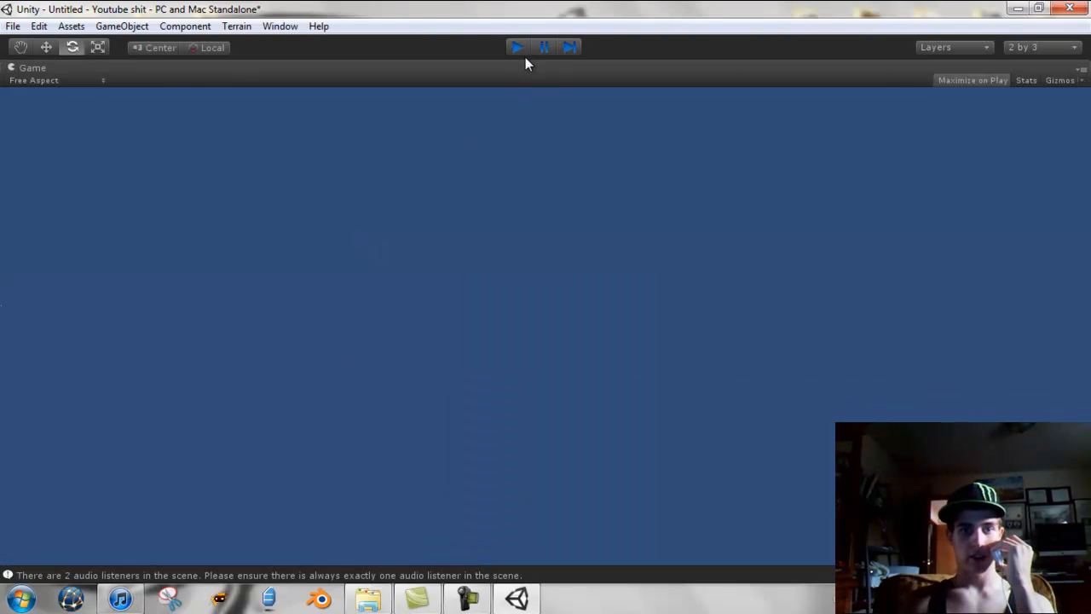
left_click(519, 49)
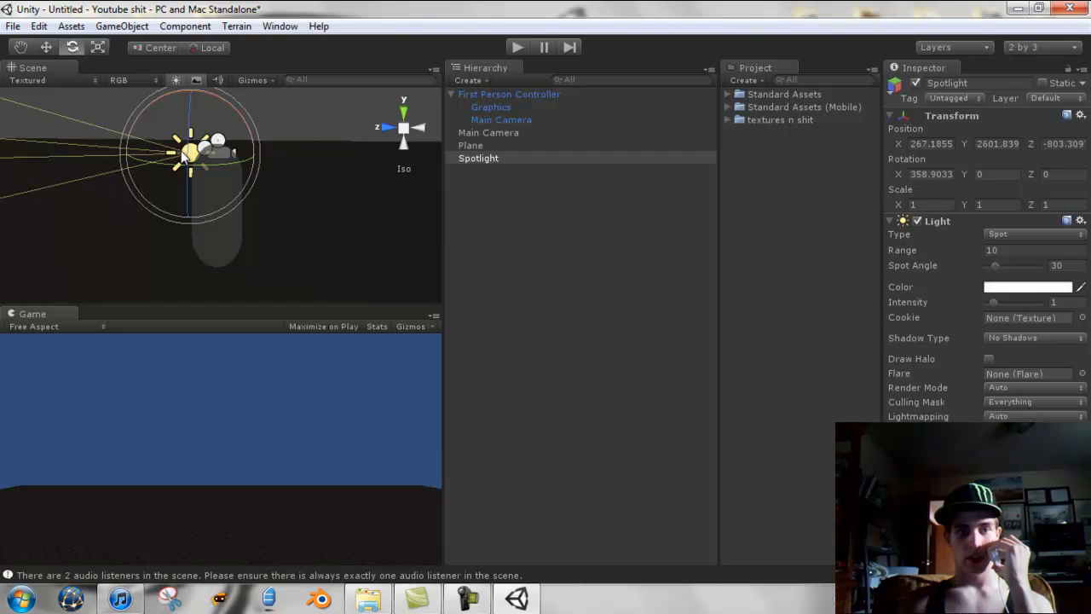
left_click(516, 47)
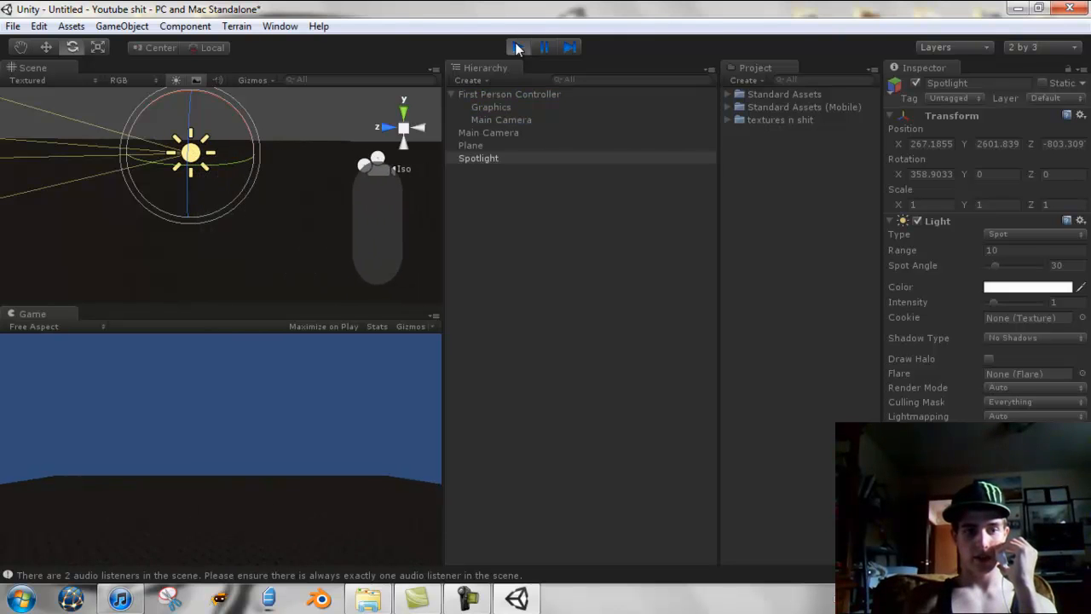
left_click(517, 47)
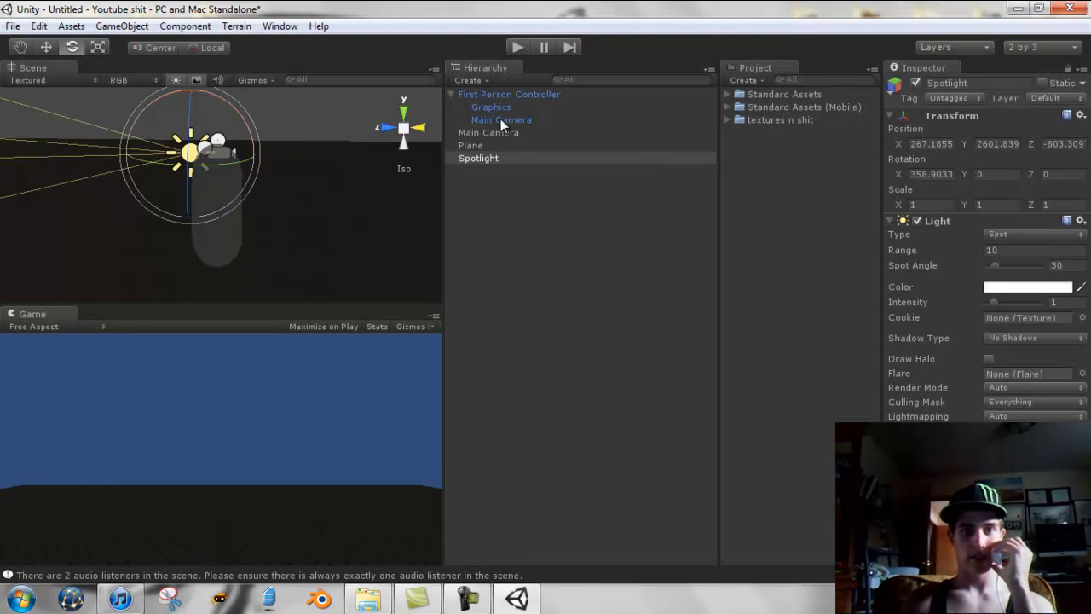
- Parent the Spotlight to the First Person Controller's Main Camera and play-test the scene
left_click(490, 106)
left_click(496, 120)
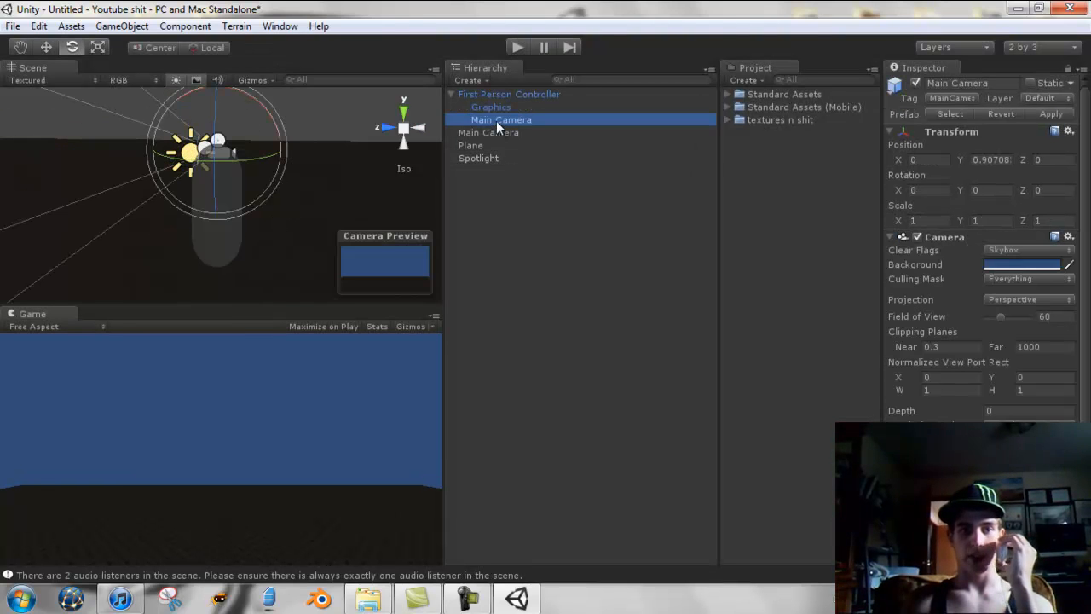
left_click(498, 166)
left_click(477, 158)
left_click_drag(477, 157, 493, 121)
left_click(465, 119)
left_click(520, 48)
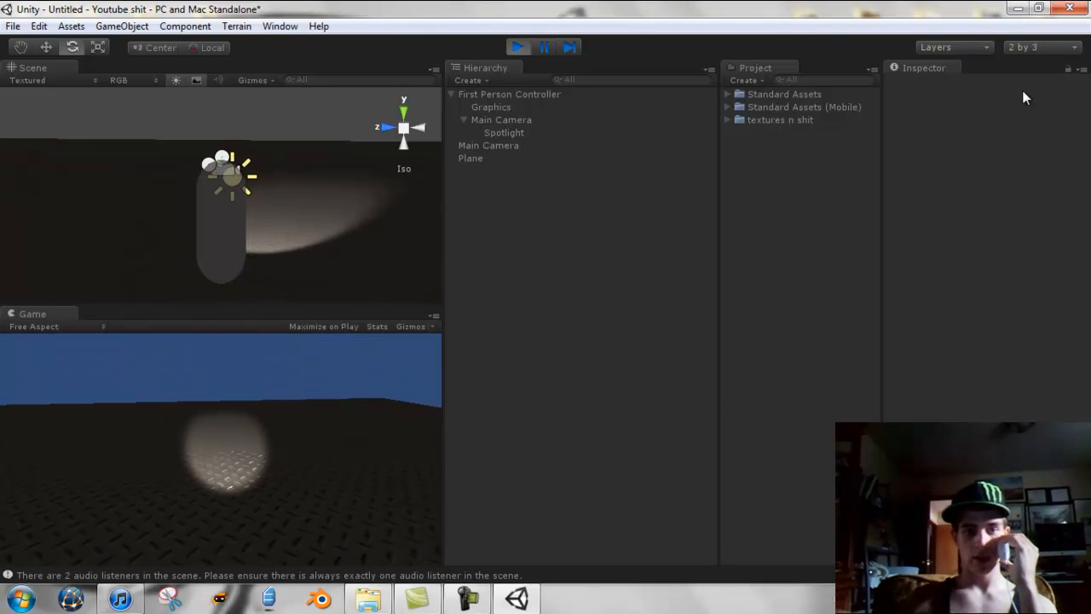
left_click(517, 47)
- Set the Spotlight's spot angle to 69 and intensity to 2.7, and walk around the plane in play mode
left_click(498, 130)
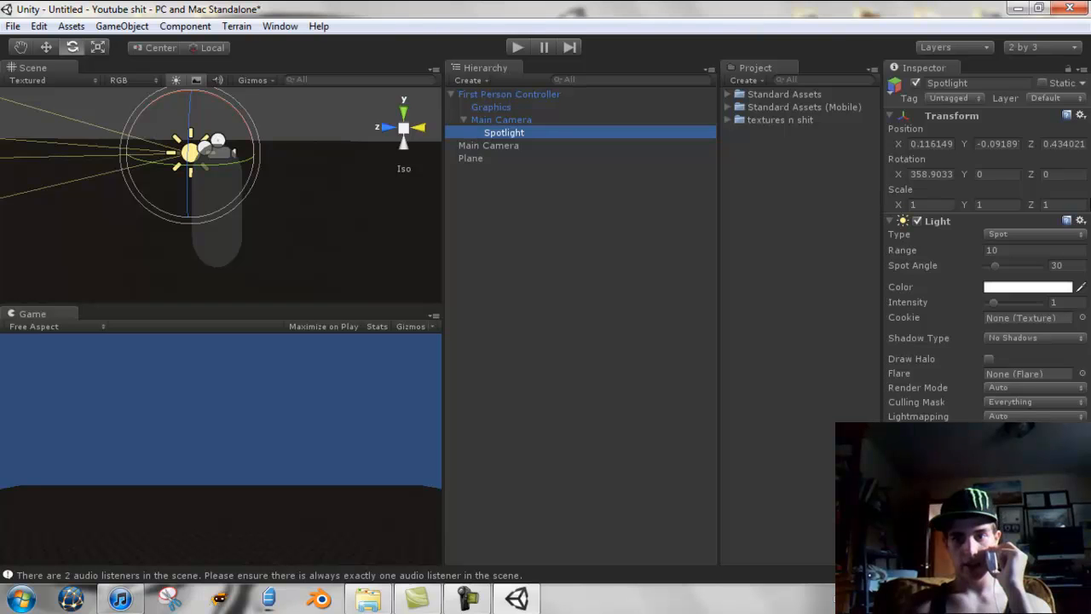
left_click_drag(999, 269, 1011, 303)
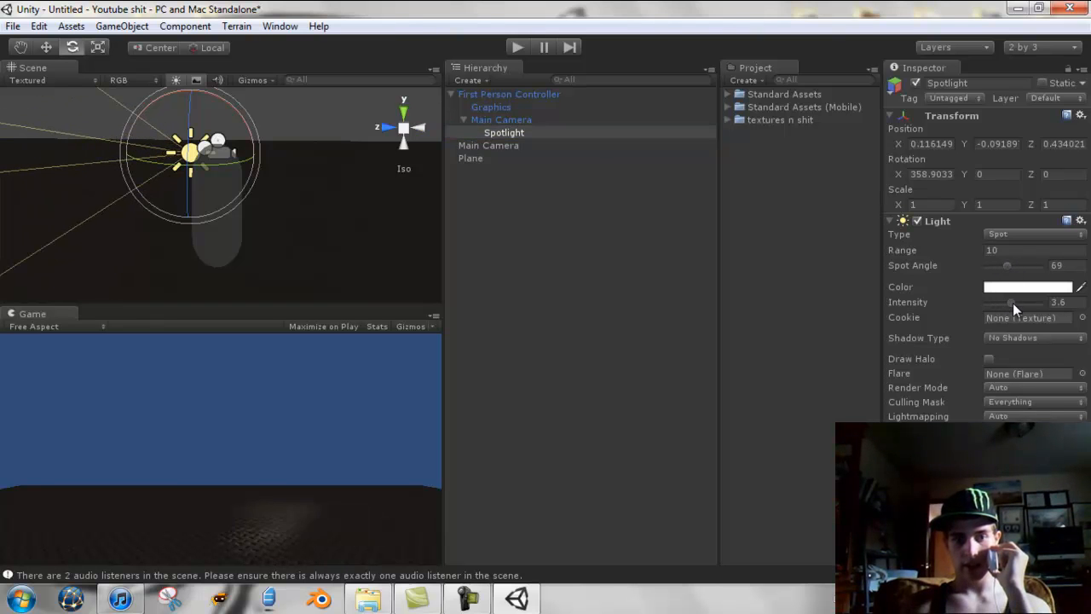
left_click(521, 50)
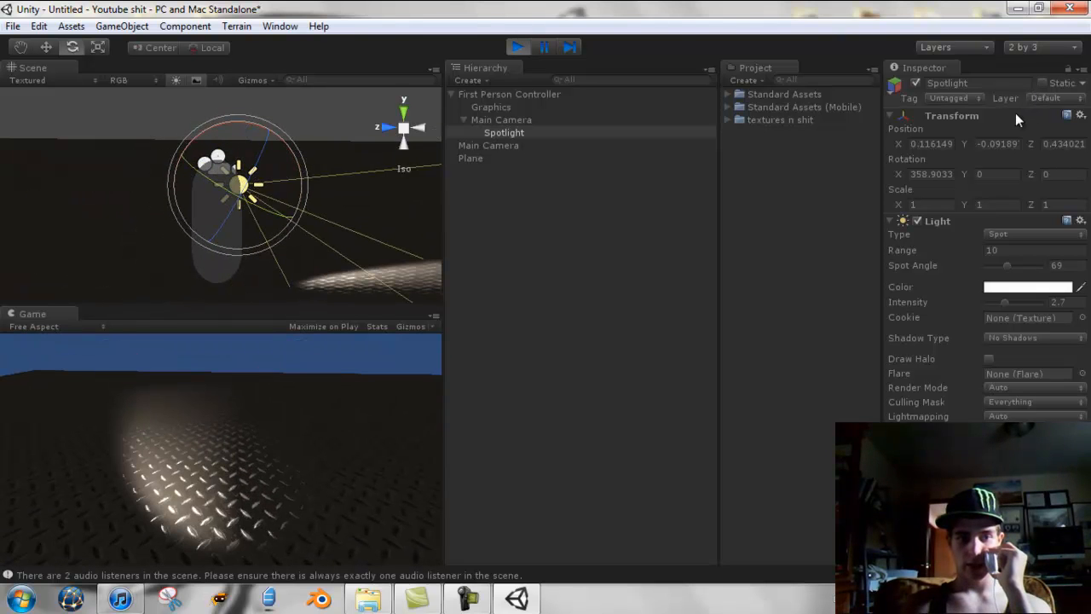
key("d")
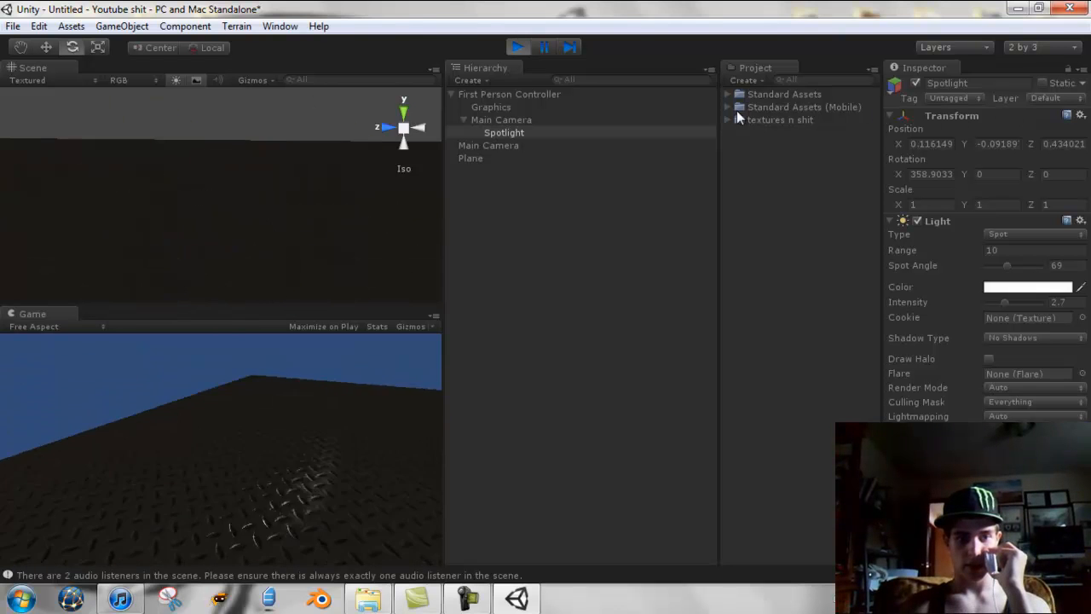
key("w")
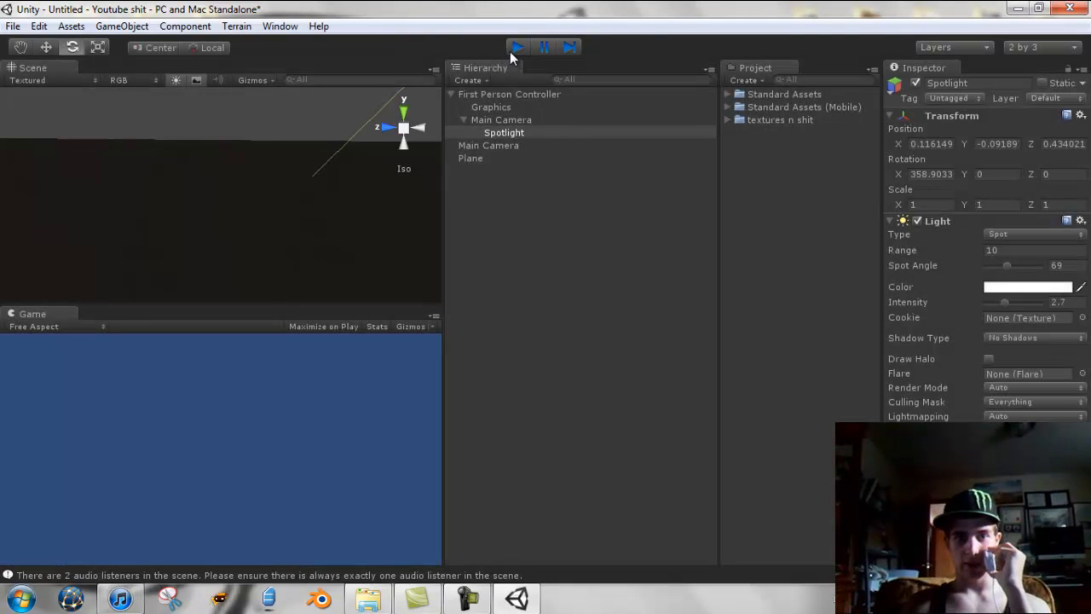
key("ctrl+p")
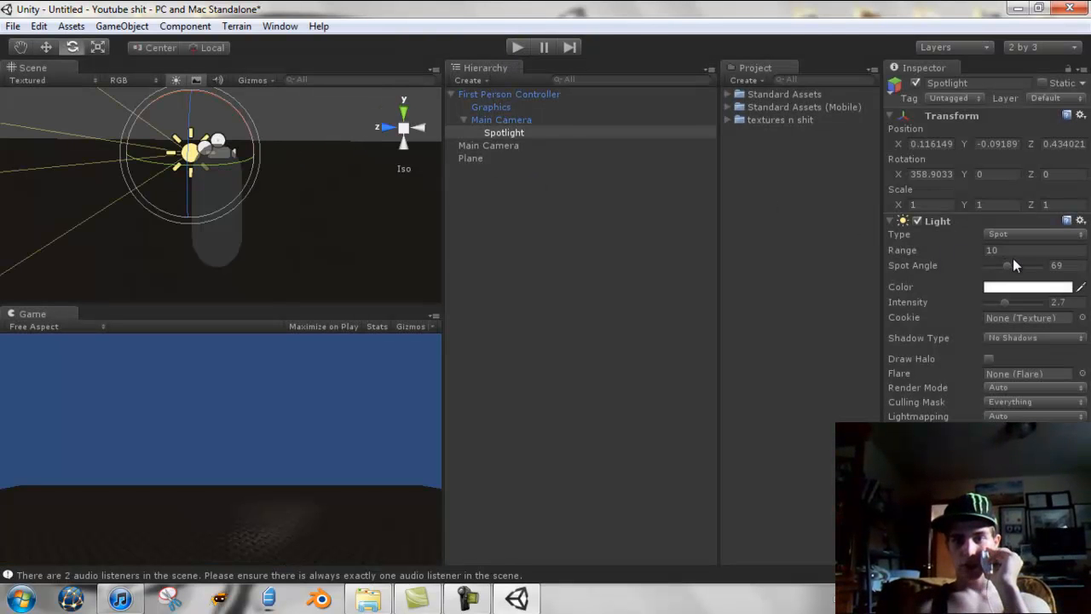
- Increase the Spotlight's range to 27.93 and change its light color to red
left_click_drag(904, 249, 314, 198)
left_click(1027, 287)
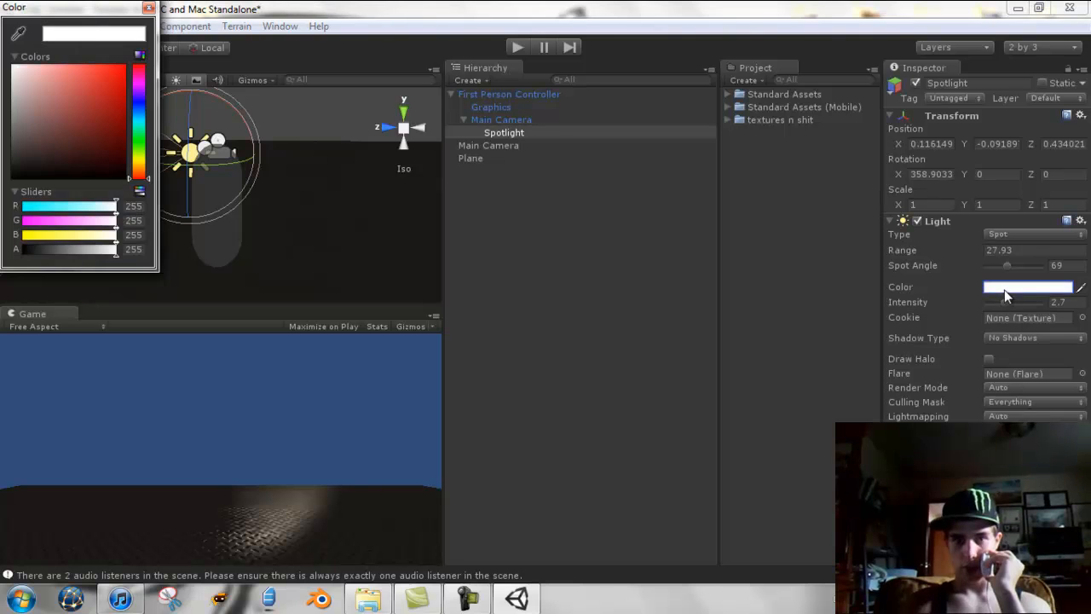
left_click_drag(51, 136, 122, 81)
left_click(149, 11)
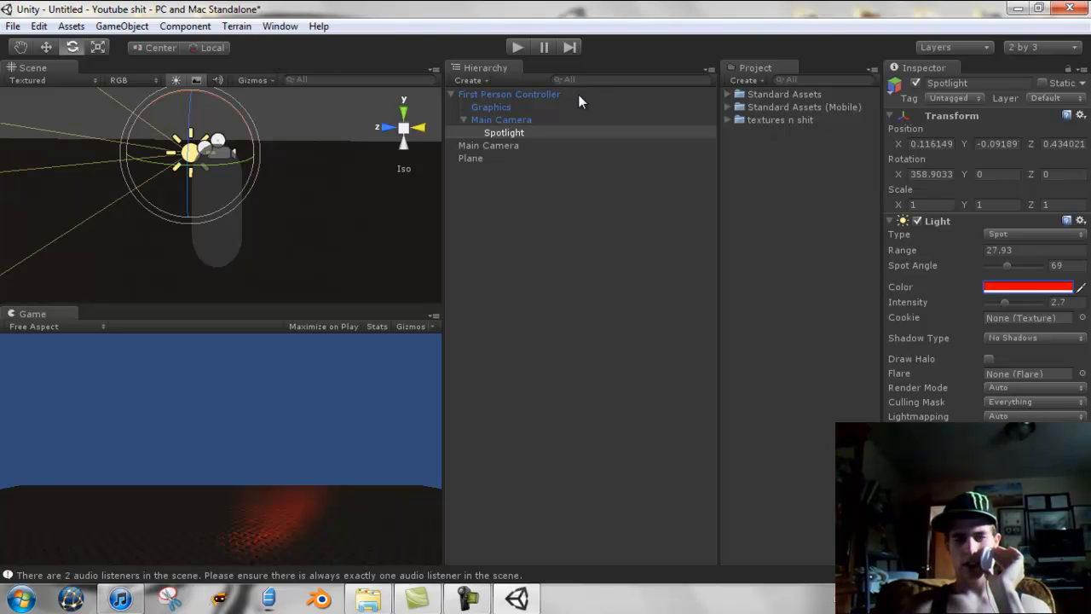
left_click(122, 26)
mouse_move(174, 27)
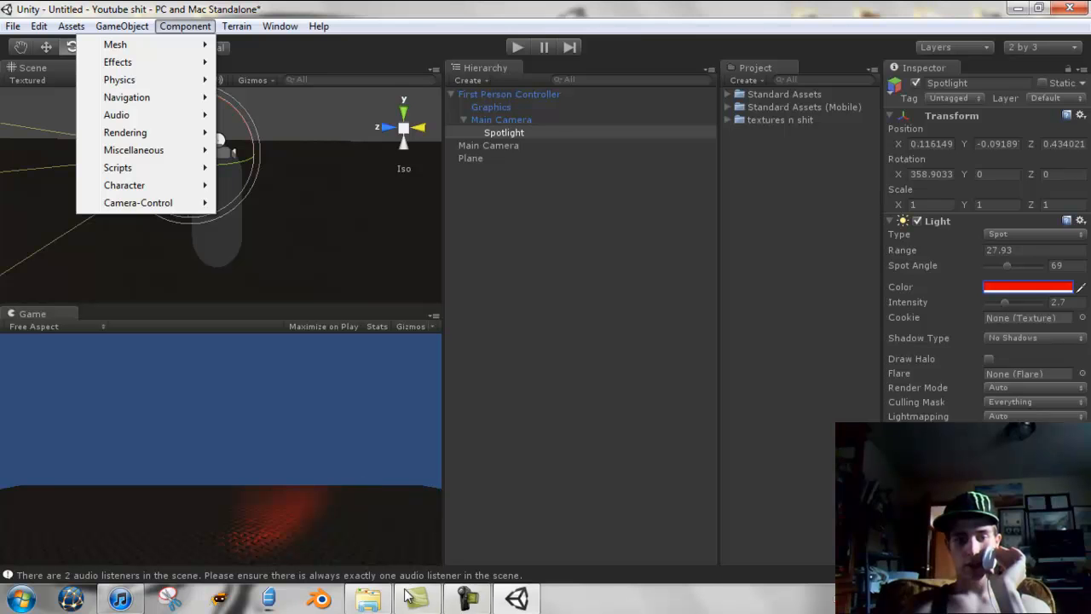
- Import the GrassDead0073_5_S texture from the Blender Textures folder and move it into the project's textures folder
right_click(803, 272)
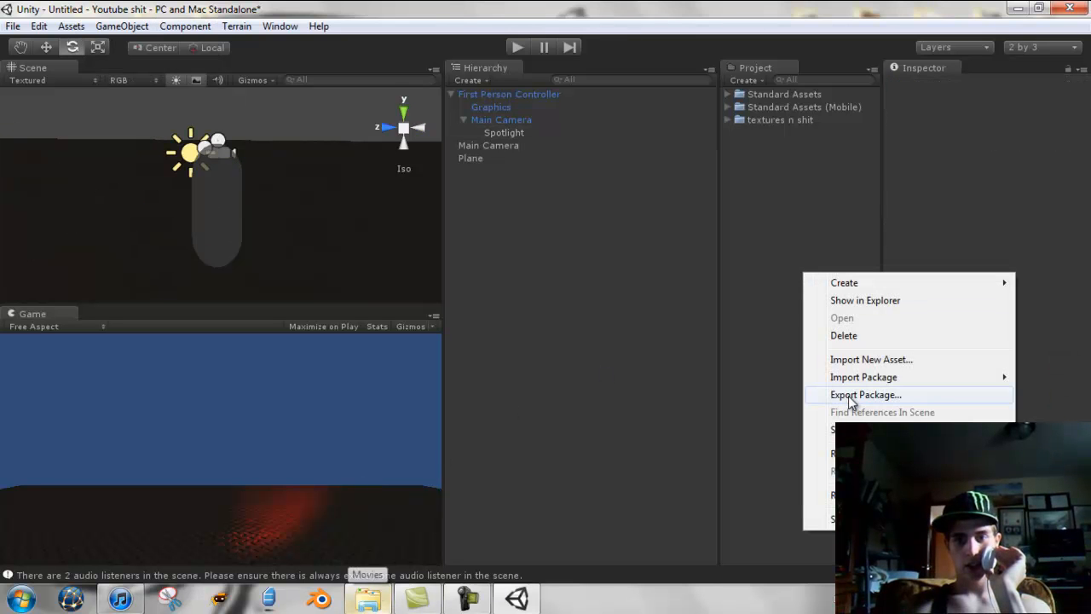
left_click(856, 359)
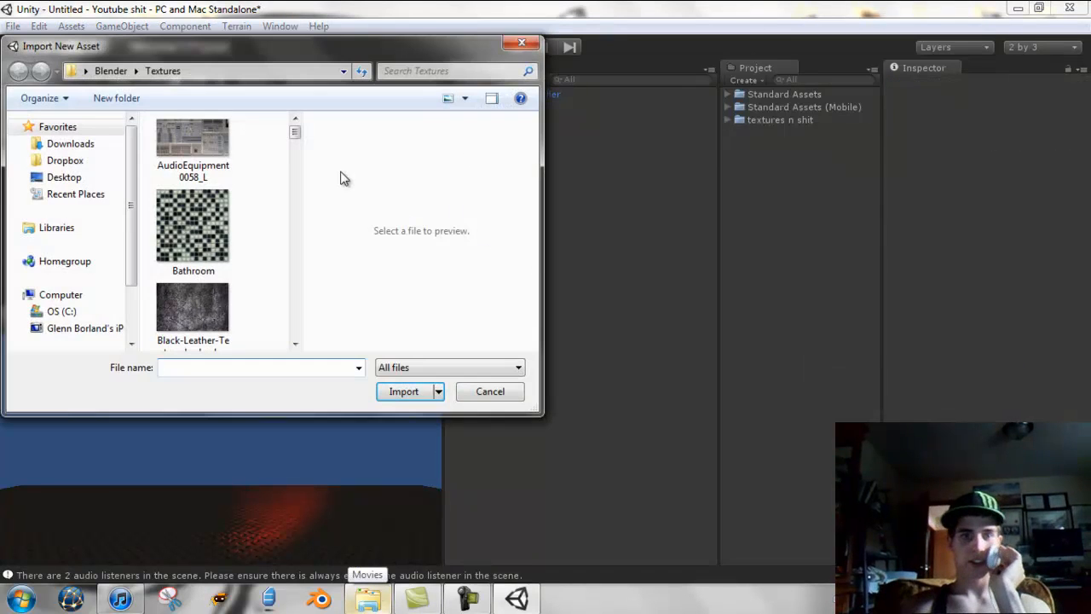
left_click_drag(293, 132, 315, 220)
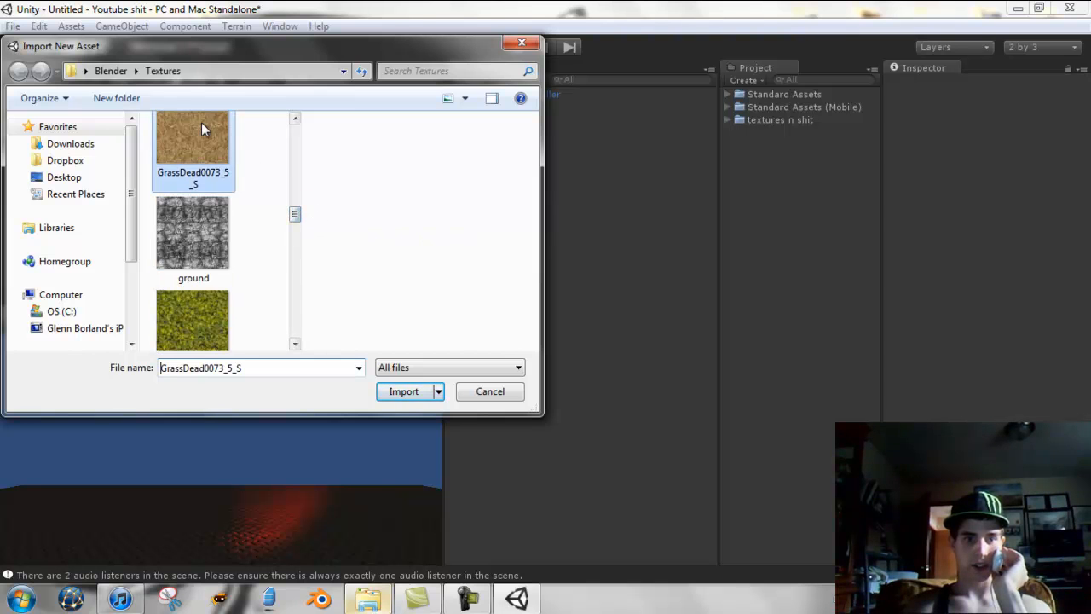
left_click(201, 128)
left_click(404, 391)
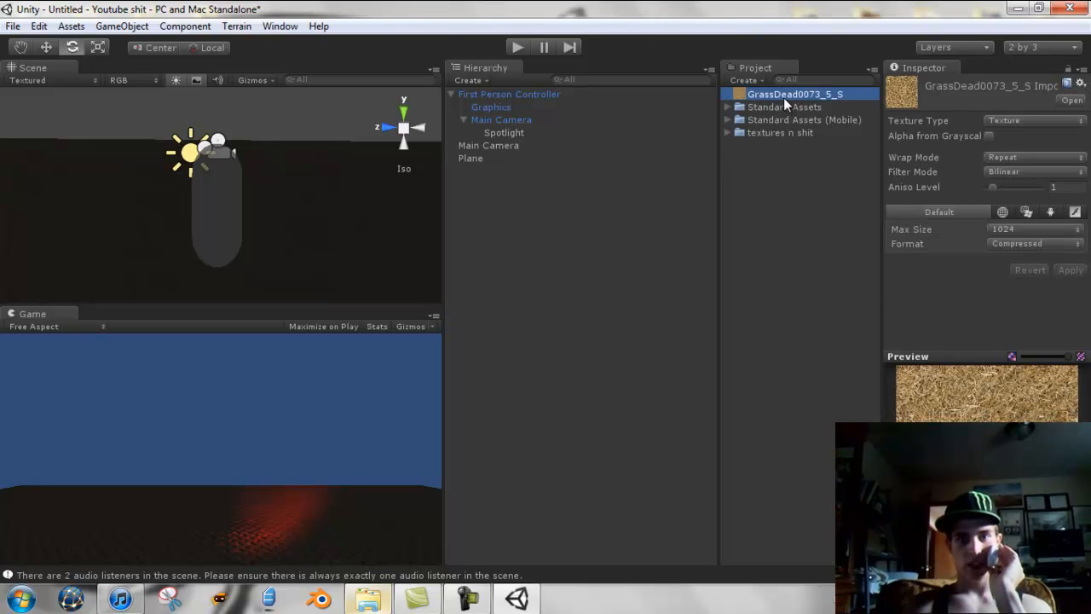
left_click(727, 133)
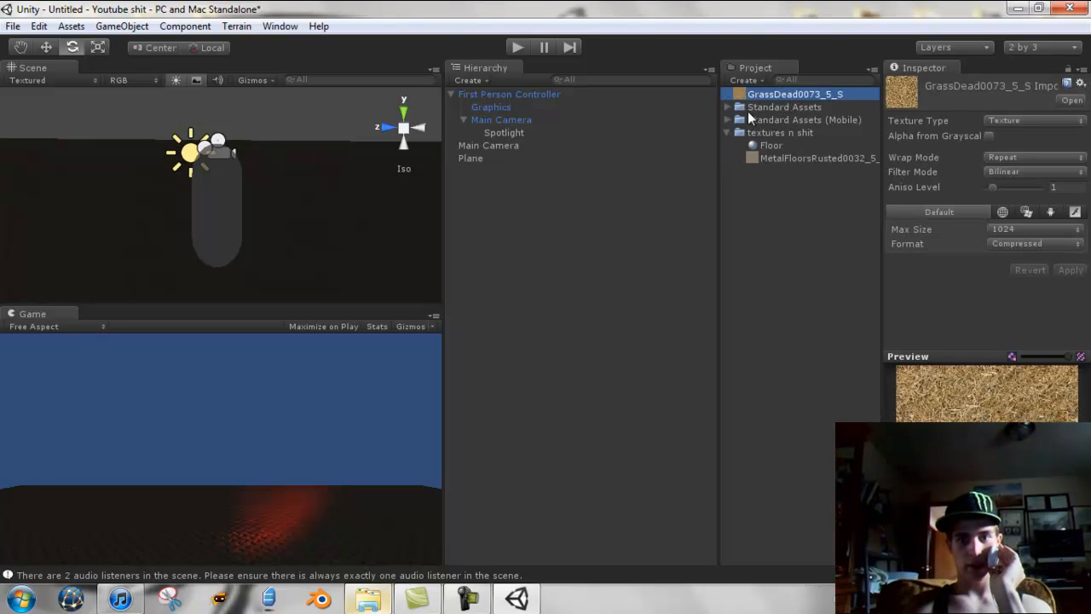
left_click_drag(782, 92, 1042, 181)
- Assign GrassDead0073_5_S as the Floor material's base texture and normal map, and play-test the scene
left_click(773, 133)
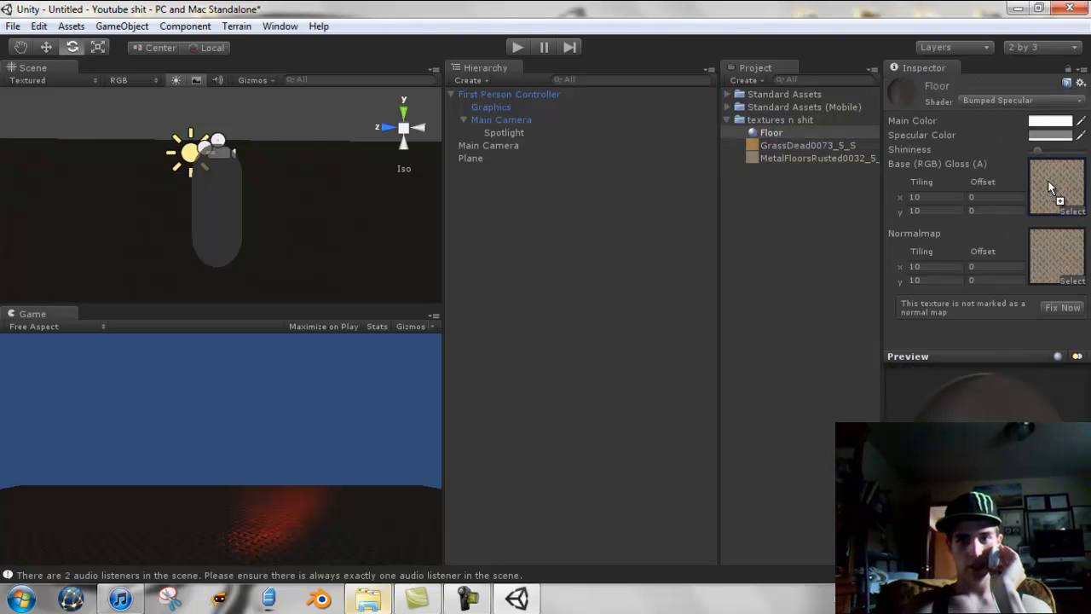
left_click_drag(793, 144, 1065, 245)
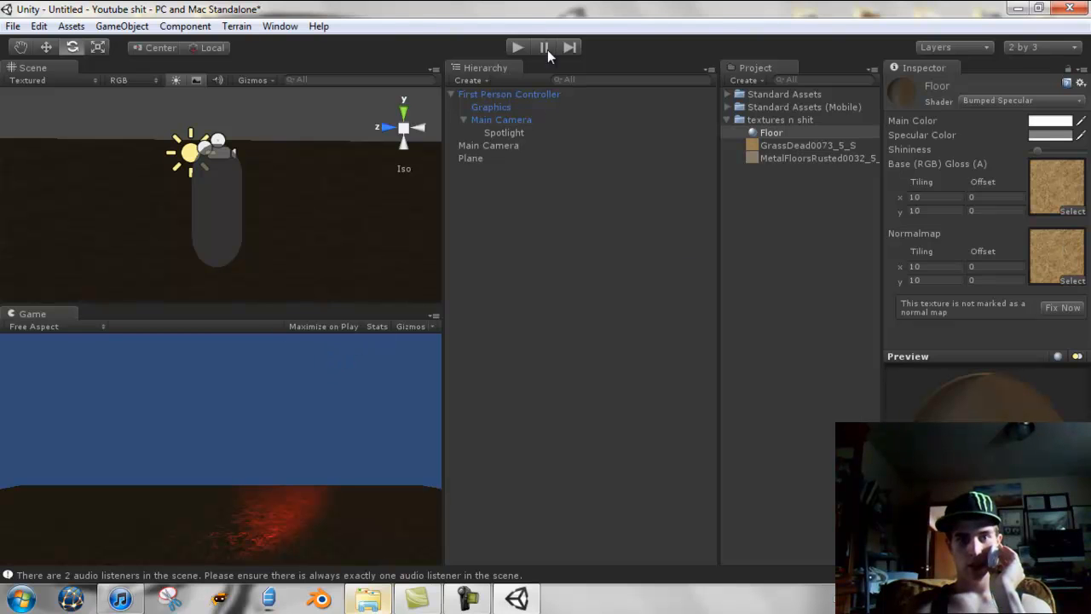
left_click(516, 48)
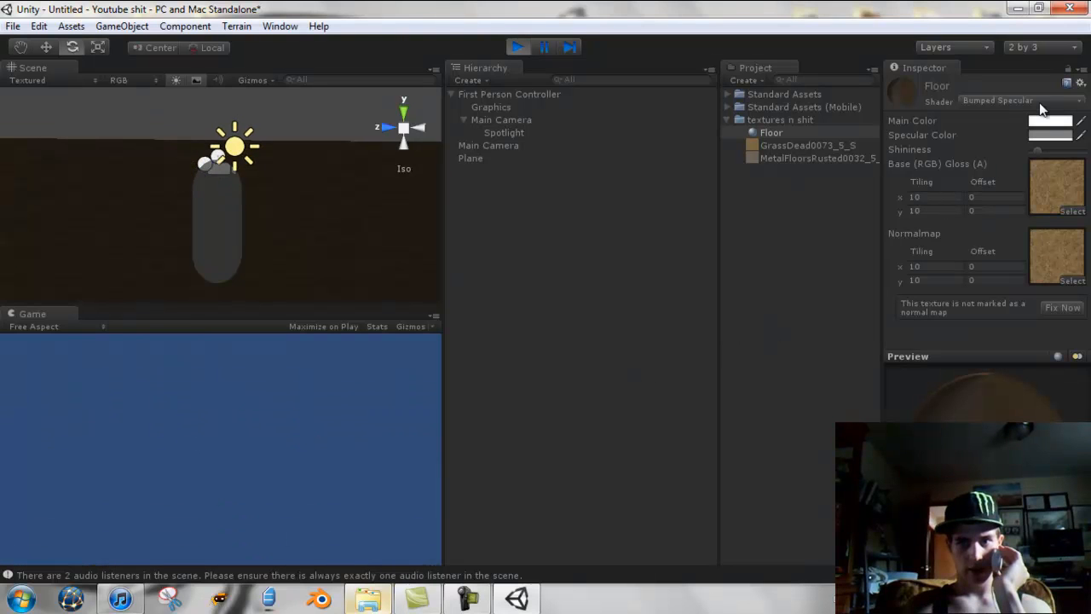
key("ctrl+p")
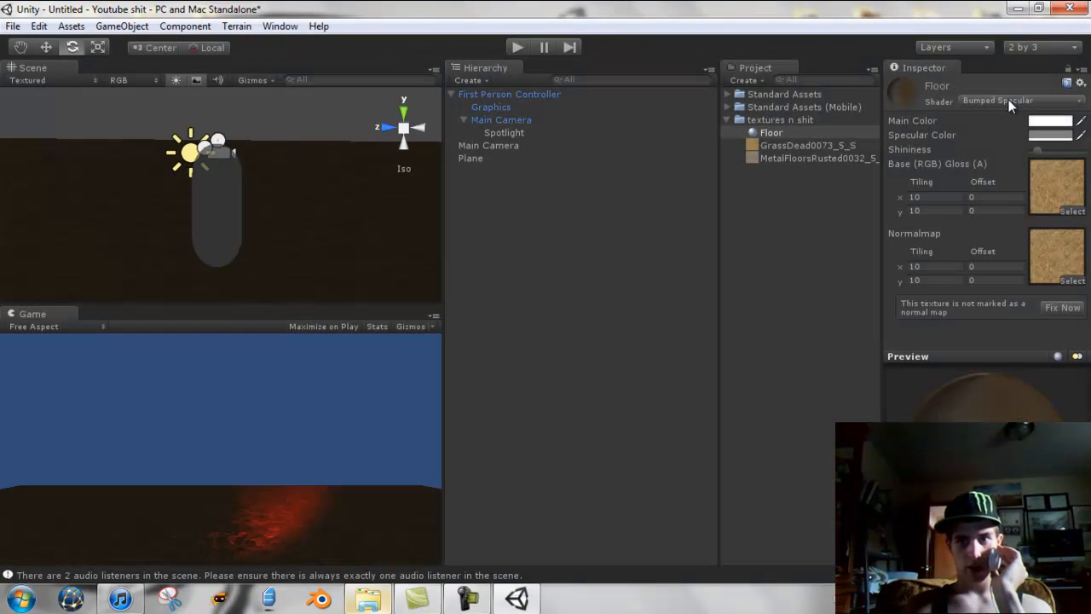
- Change the Floor material's shader to Diffuse Detail and assign GrassDead0073_5_S as its detail texture
left_click(1011, 103)
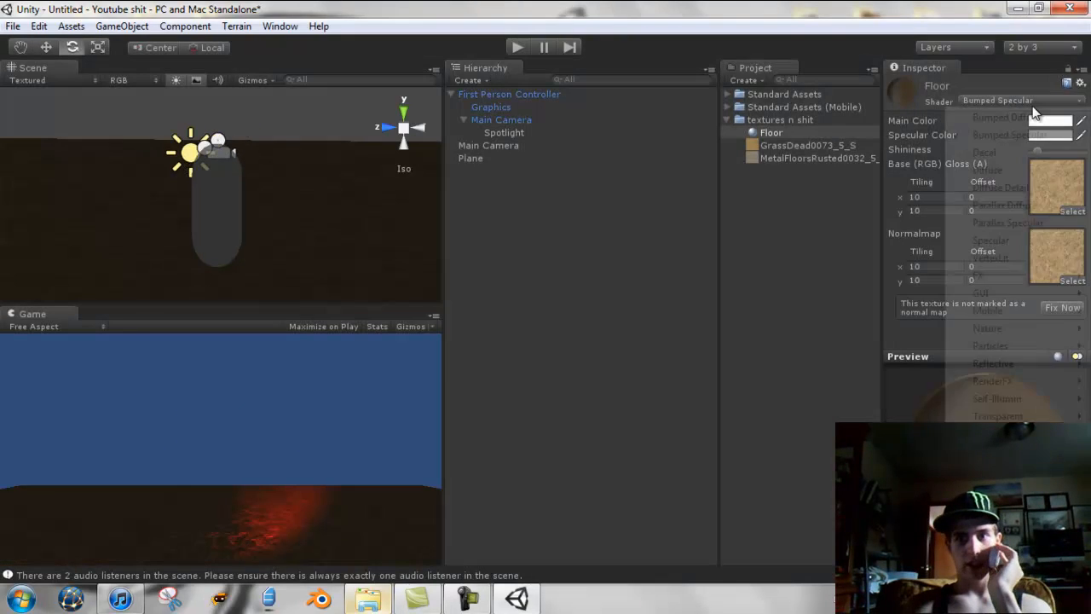
left_click(1013, 183)
left_click_drag(805, 145, 1051, 207)
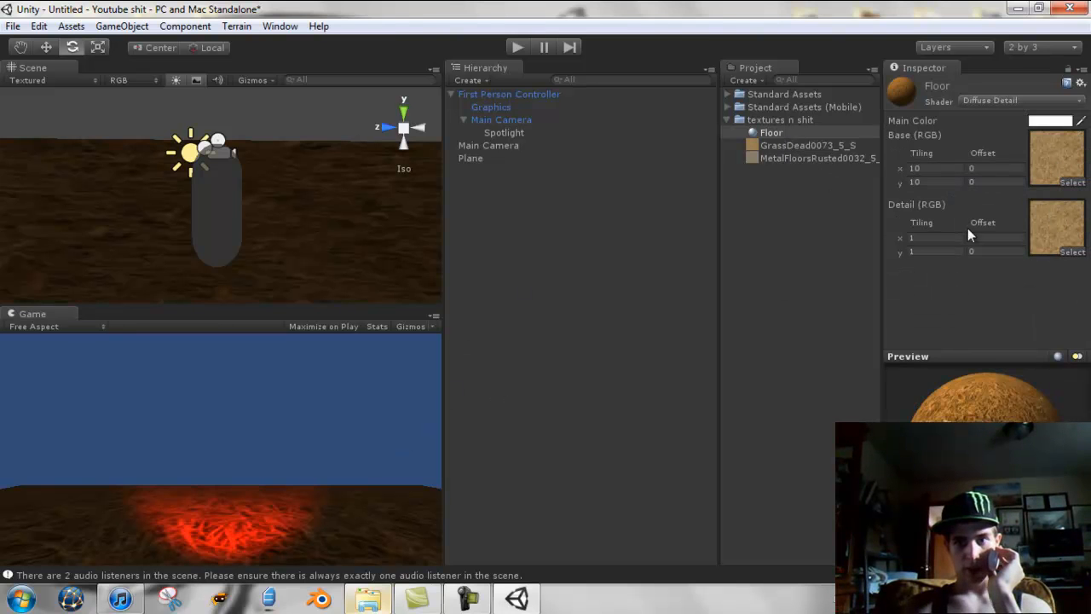
- Set the Floor material's detail tiling to 10 in x and y, and play-test the scene
right_click(917, 238)
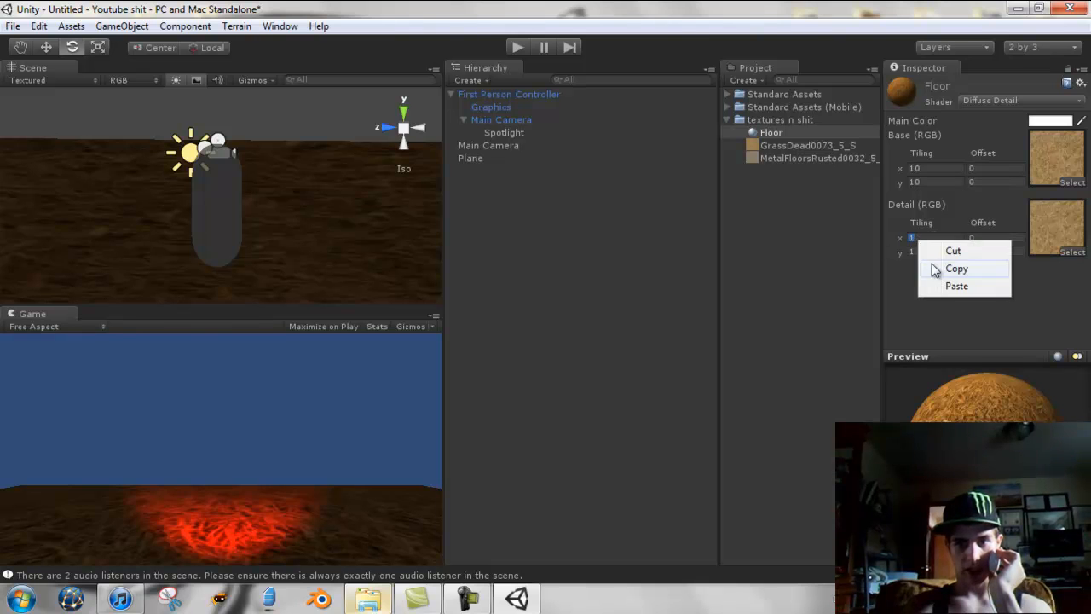
left_click(933, 284)
right_click(917, 250)
left_click(944, 298)
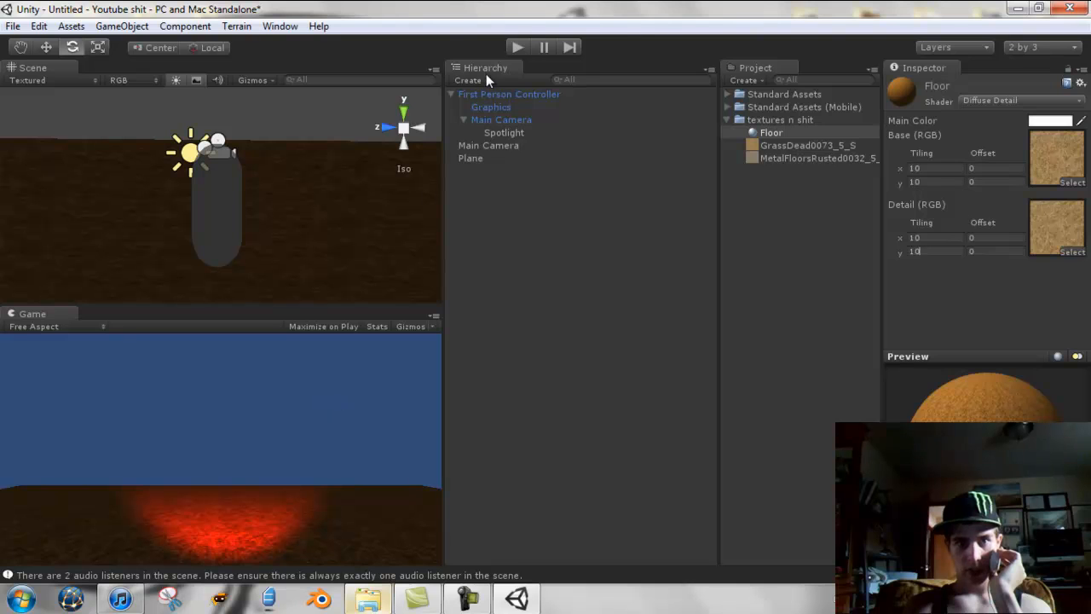
left_click(517, 48)
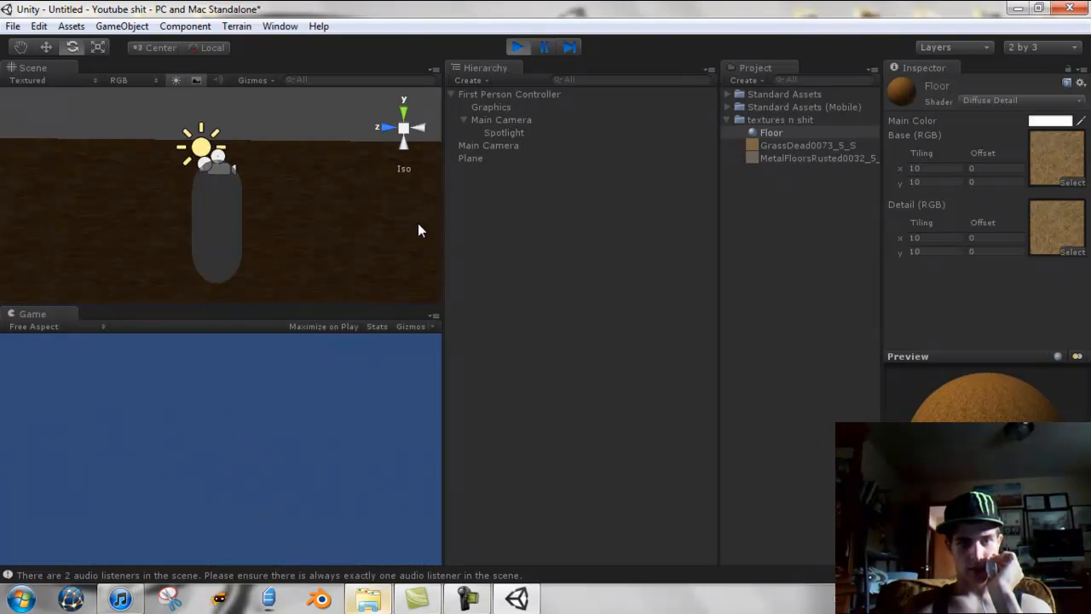
left_click(519, 47)
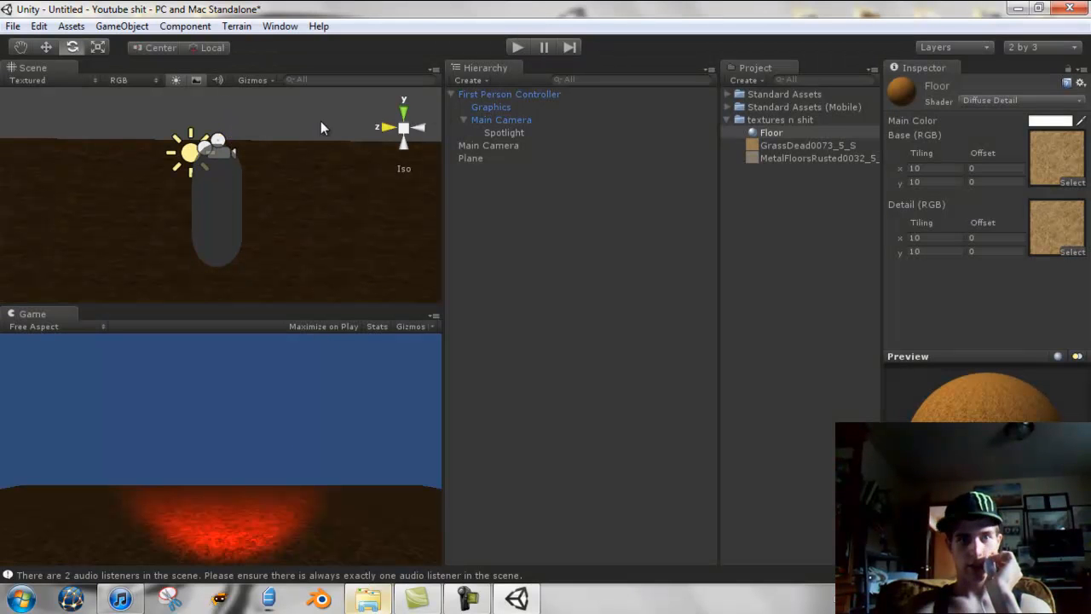
- Lower the Spotlight's intensity to 0.8 and play-test the scene
left_click(502, 132)
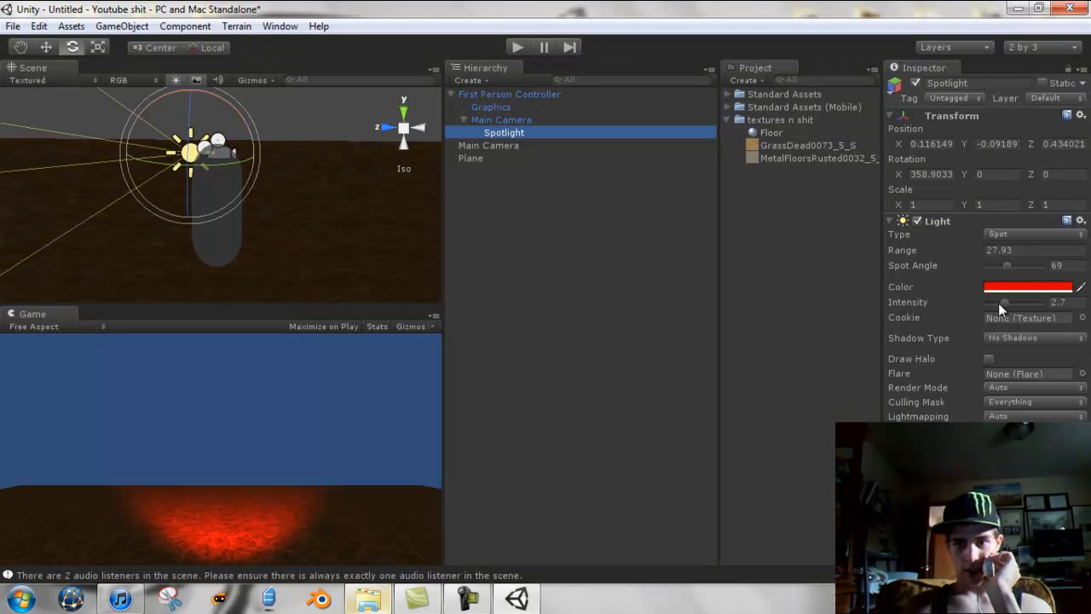
left_click_drag(1005, 303, 989, 306)
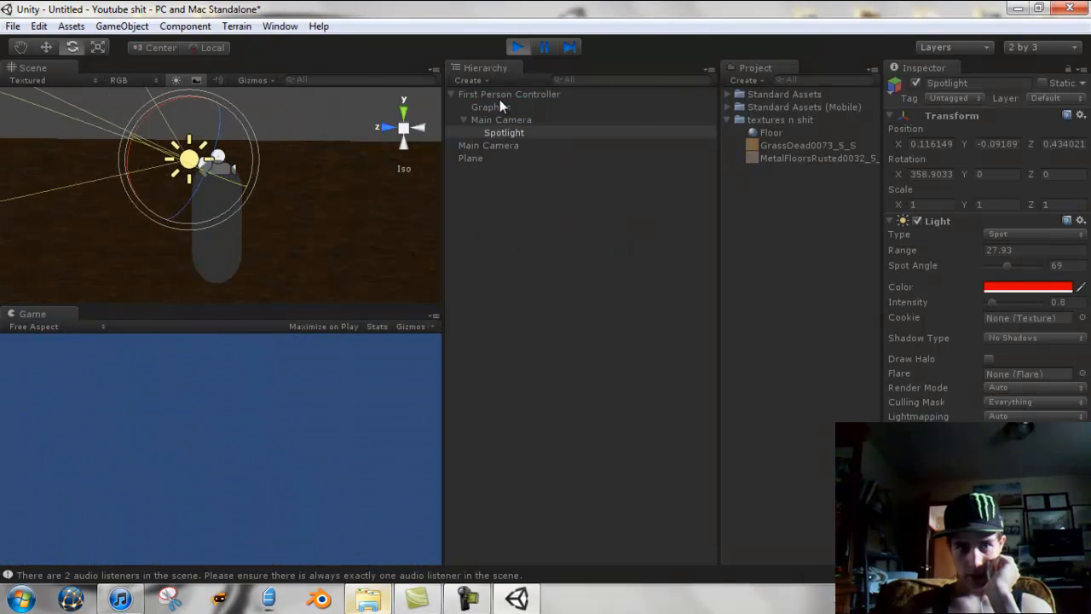
left_click(514, 45)
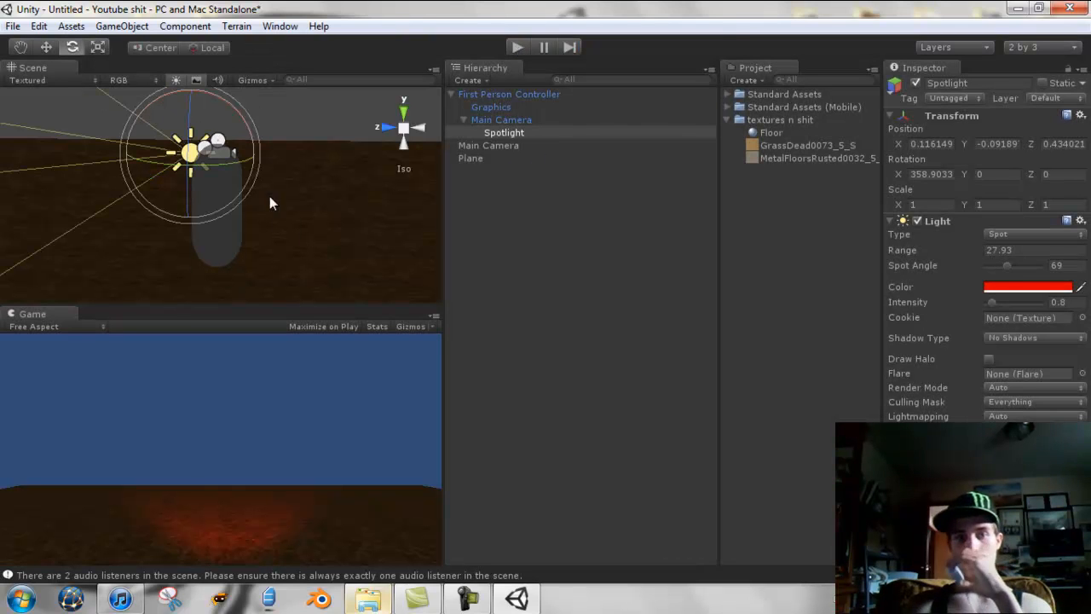
- Create a terrain and choose the second round brush for its Raise / Lower Terrain tool
left_click(231, 28)
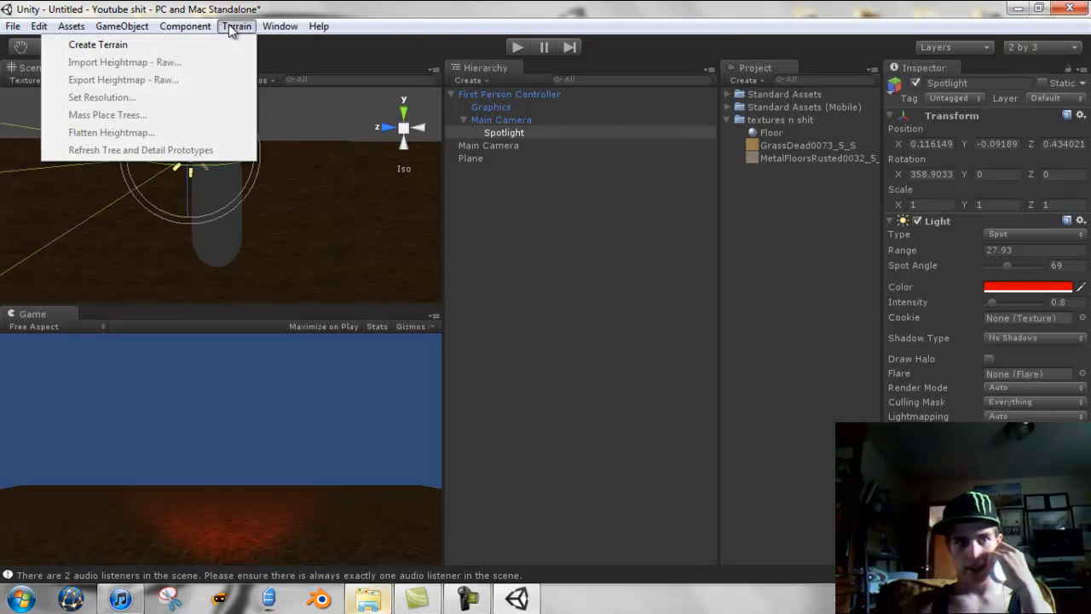
left_click(224, 43)
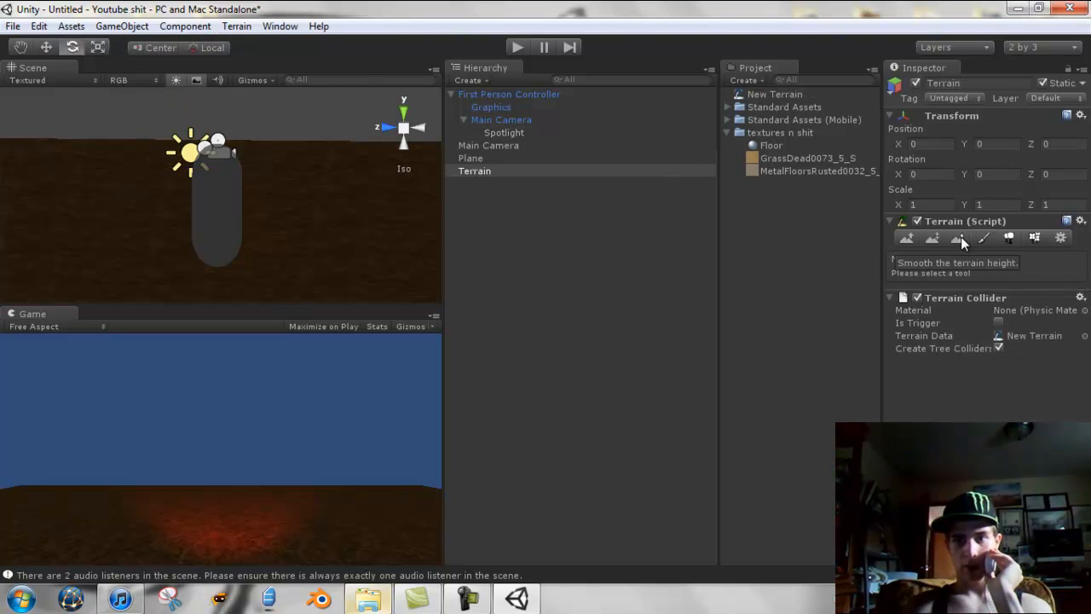
left_click(905, 232)
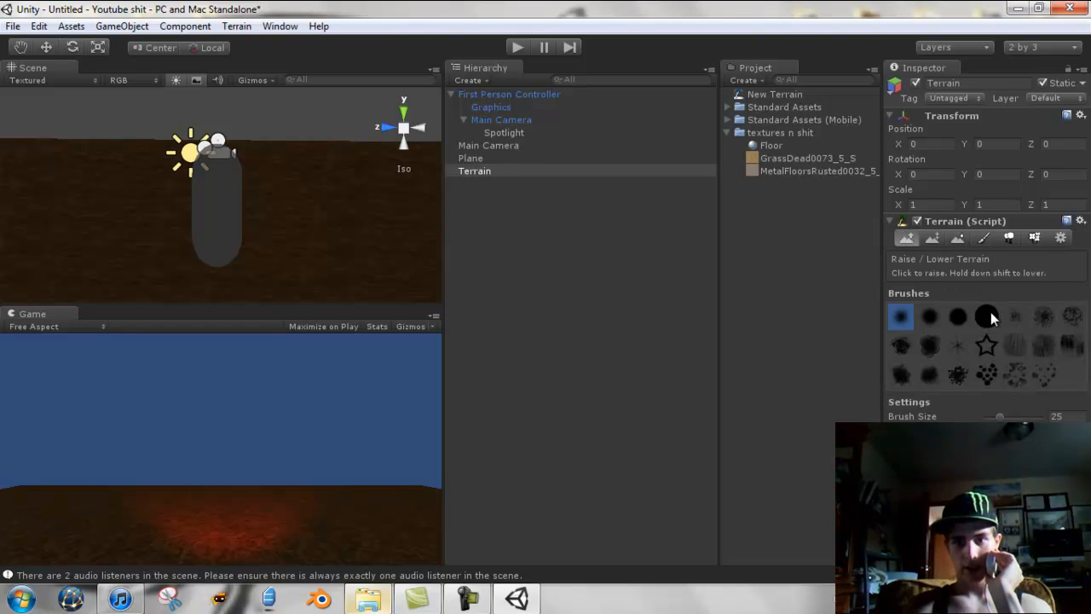
left_click(928, 315)
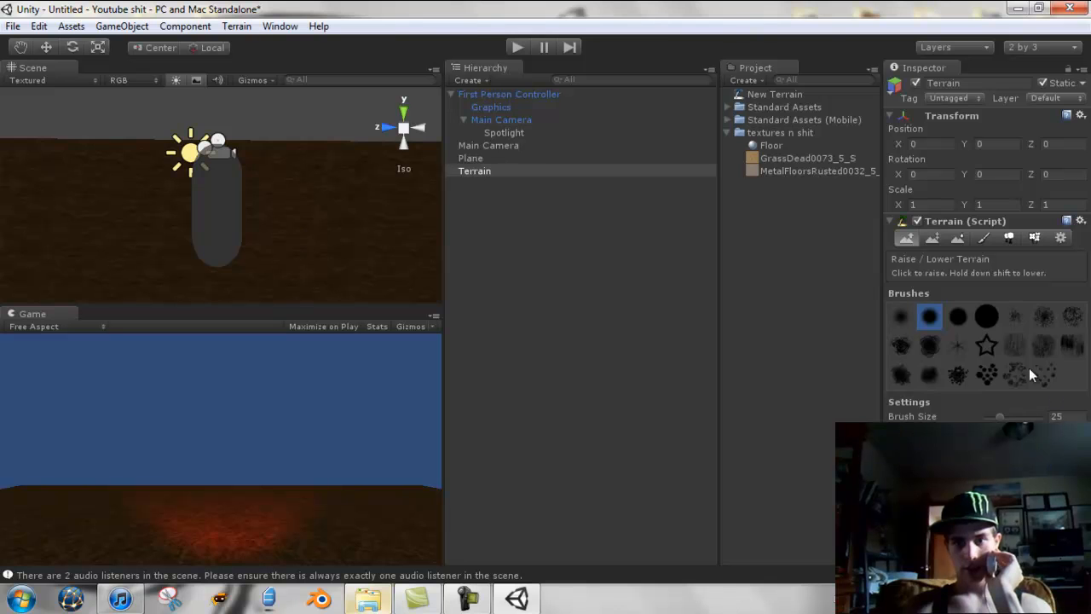
scroll(330, 198, "down", 5)
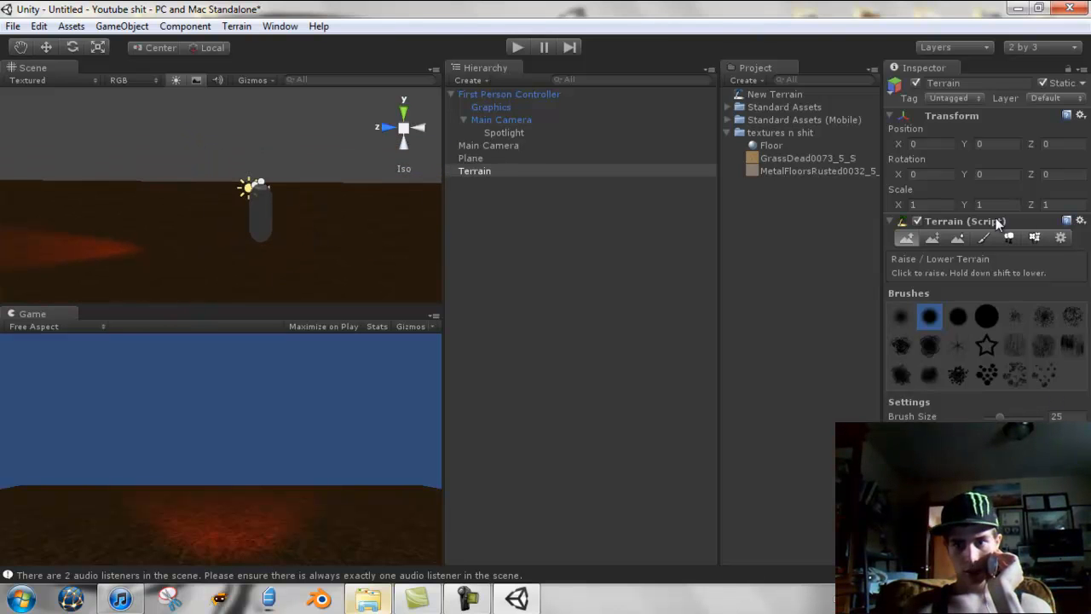
- Look at the terrain's Paint Texture options and set the Raise / Lower Terrain brush size to 50
left_click(982, 237)
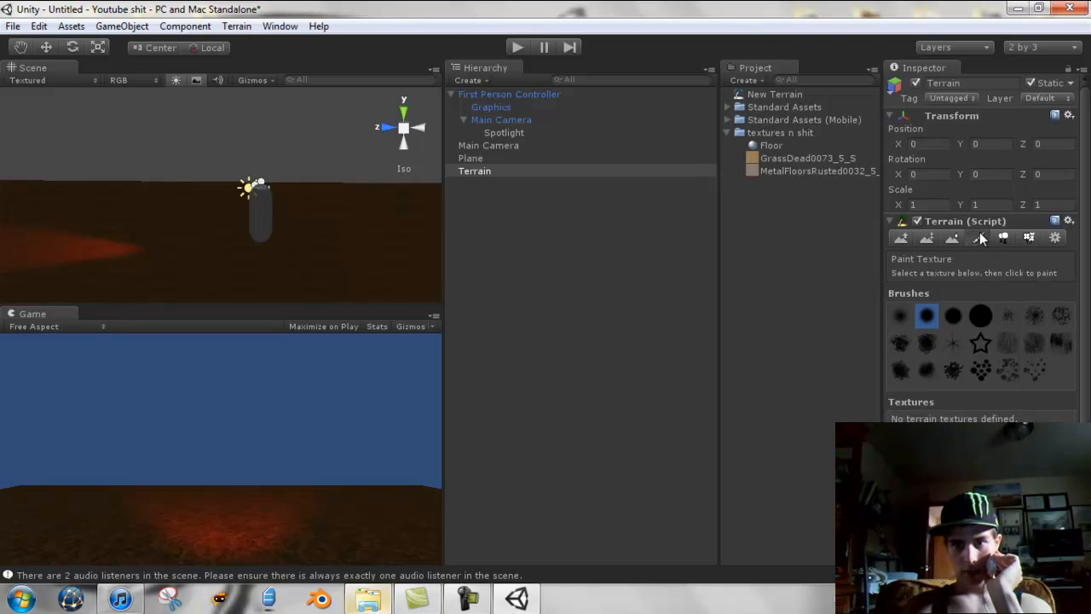
left_click(898, 240)
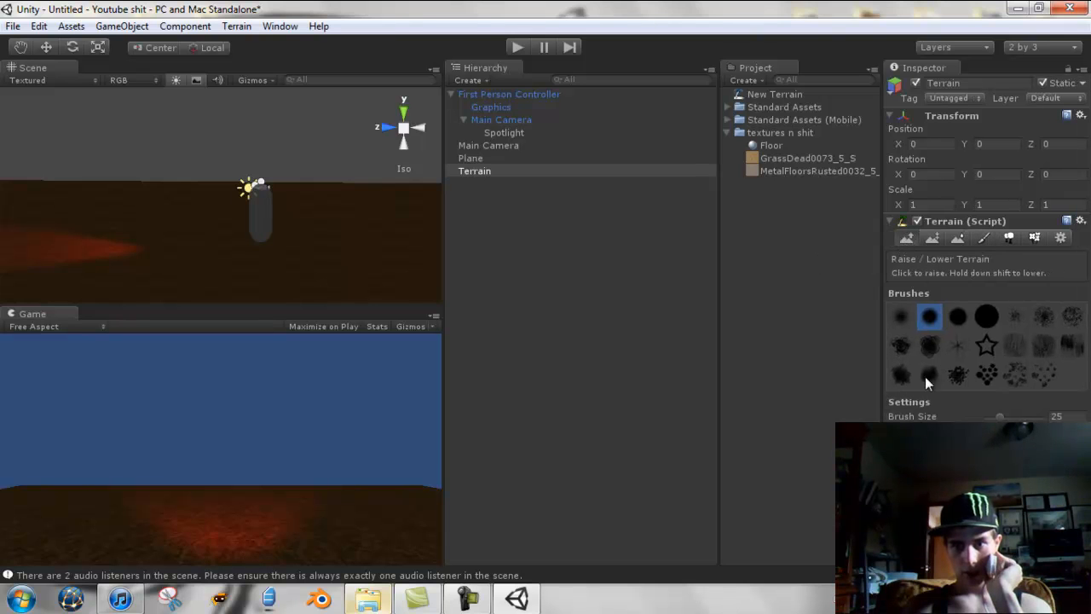
left_click_drag(995, 418, 1013, 418)
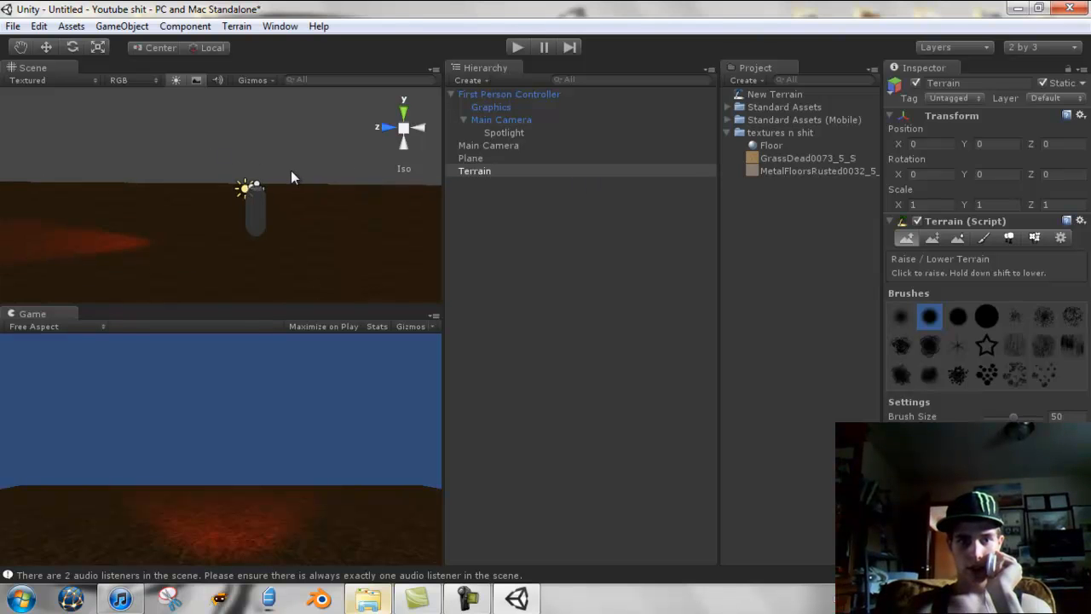
- Compare the Plane and the Terrain in the scene and parent the Terrain to the Plane
scroll(287, 173, "down", 5)
scroll(292, 190, "up", 3)
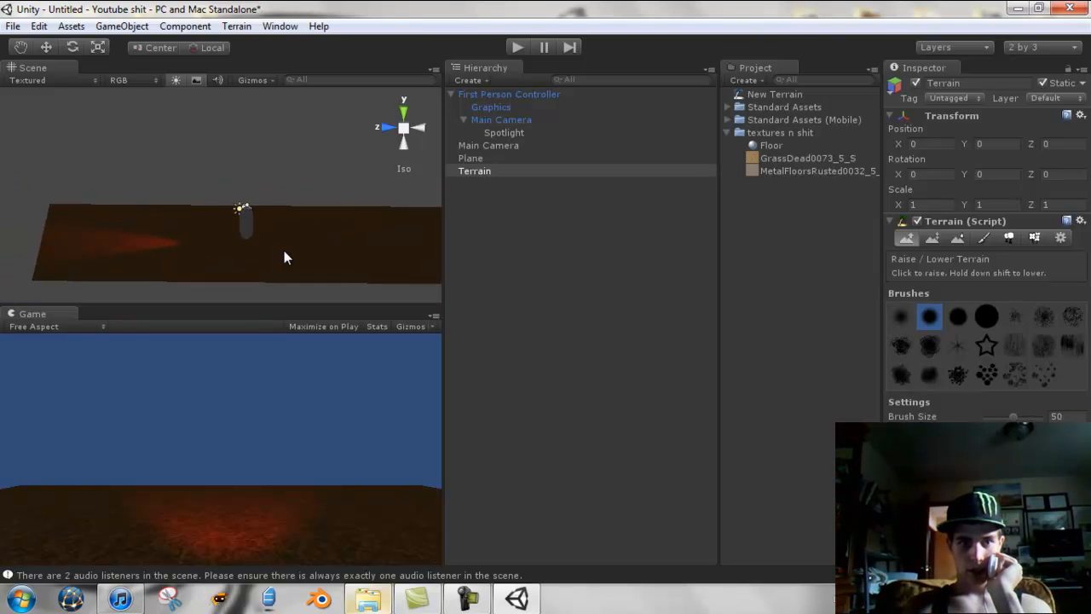
scroll(393, 179, "up", 2)
left_click(493, 159)
left_click(492, 171)
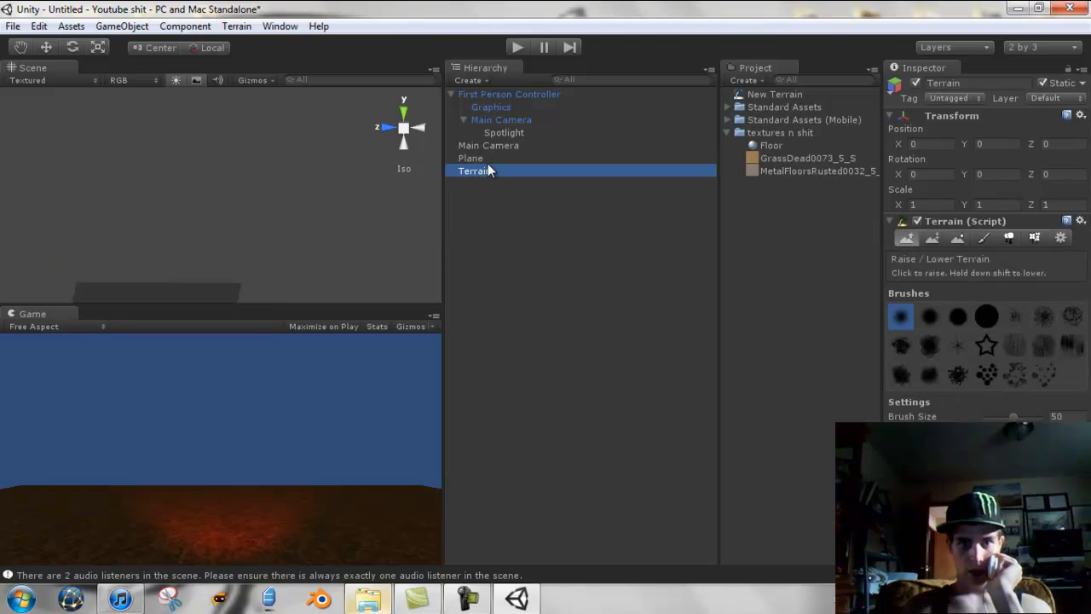
left_click_drag(491, 180, 487, 154)
left_click(457, 159)
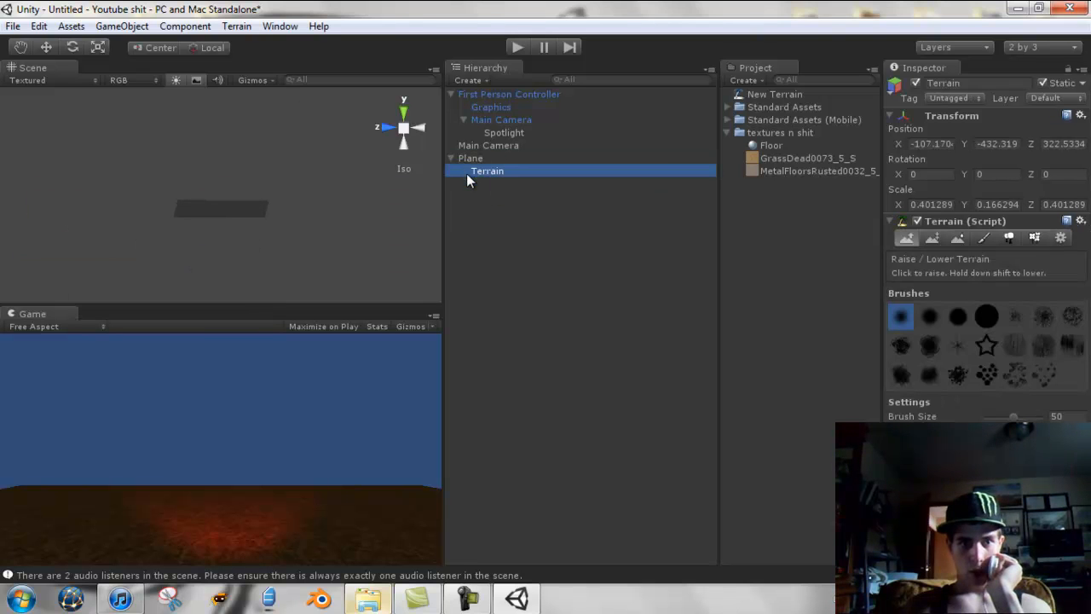
scroll(232, 213, "up", 2)
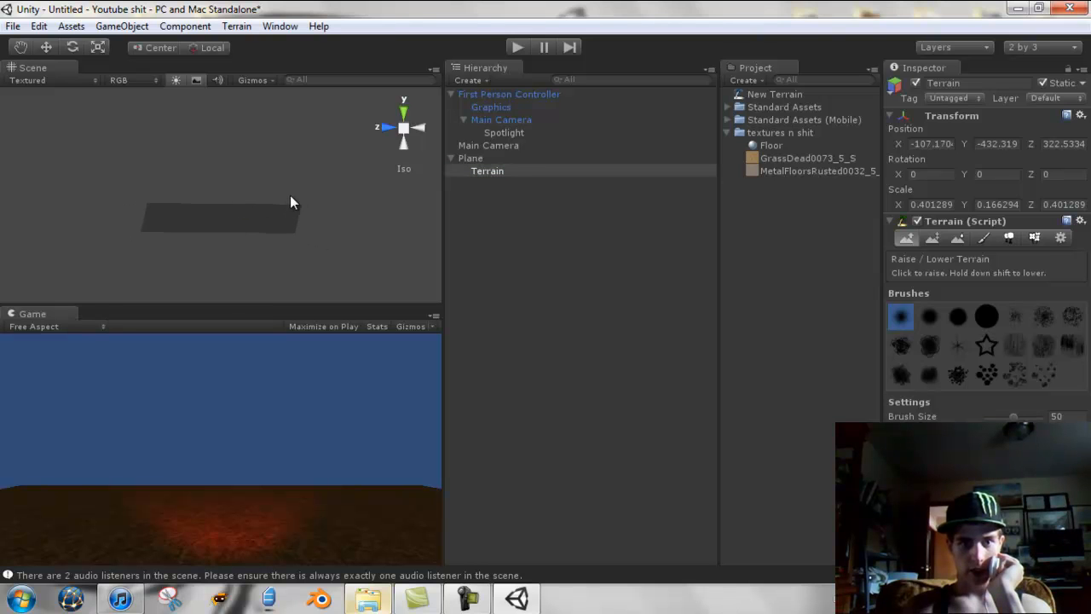
- Focus on the Plane and move the Terrain back out to the hierarchy's top level
left_click(492, 158)
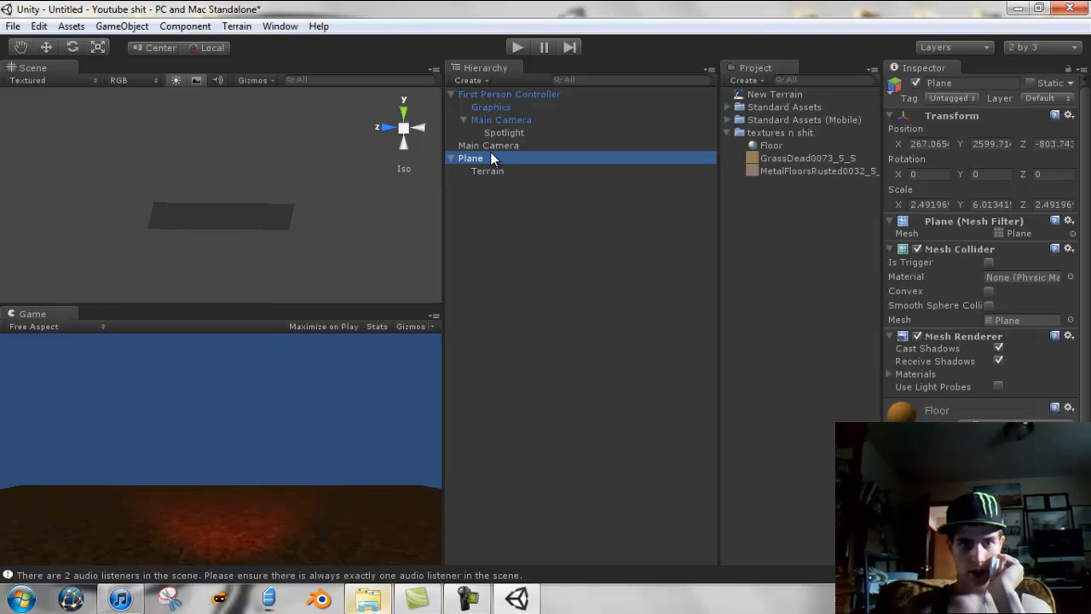
double_click(490, 152)
scroll(415, 163, "up", 5)
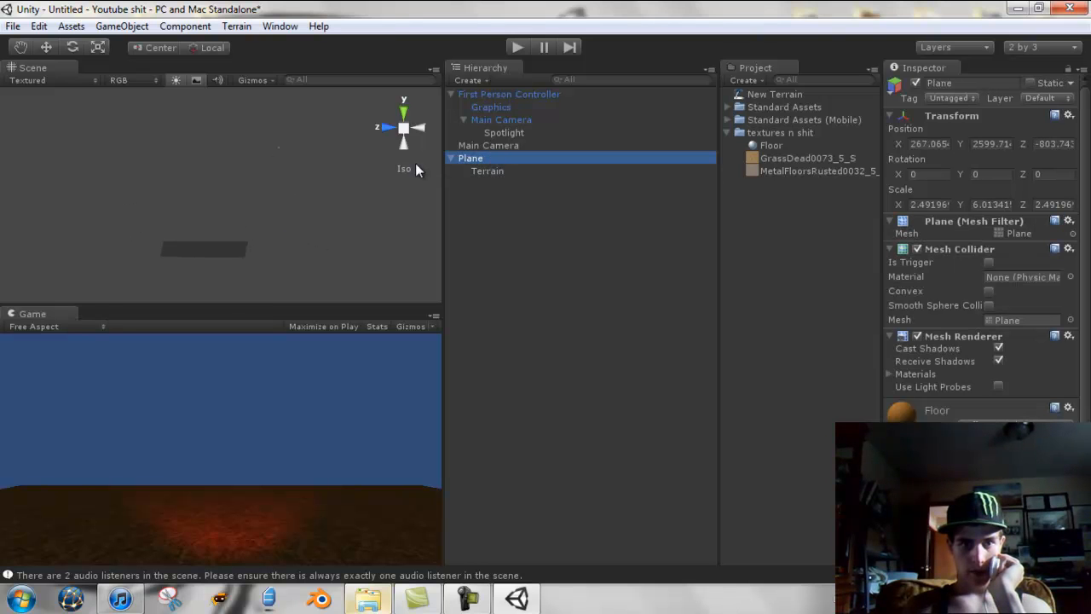
left_click(143, 175)
left_click(479, 172)
left_click_drag(479, 172, 478, 193)
- Rename the Plane object as f
left_click(474, 159)
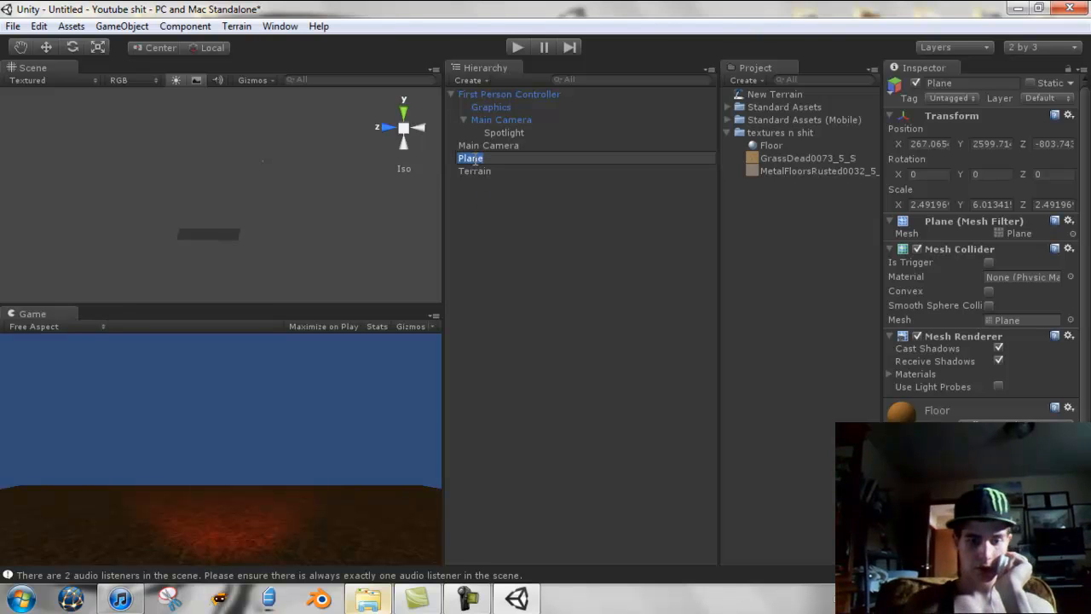
type("f")
key("Return")
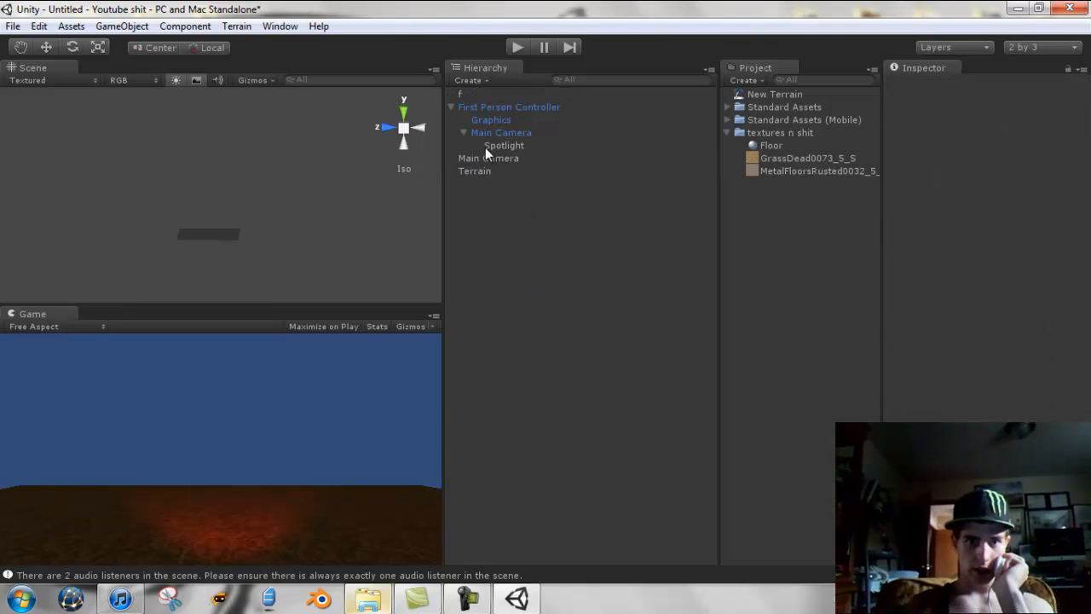
- Focus on the First Person Controller and move the Terrain to the current scene view with Move To View
left_click(494, 95)
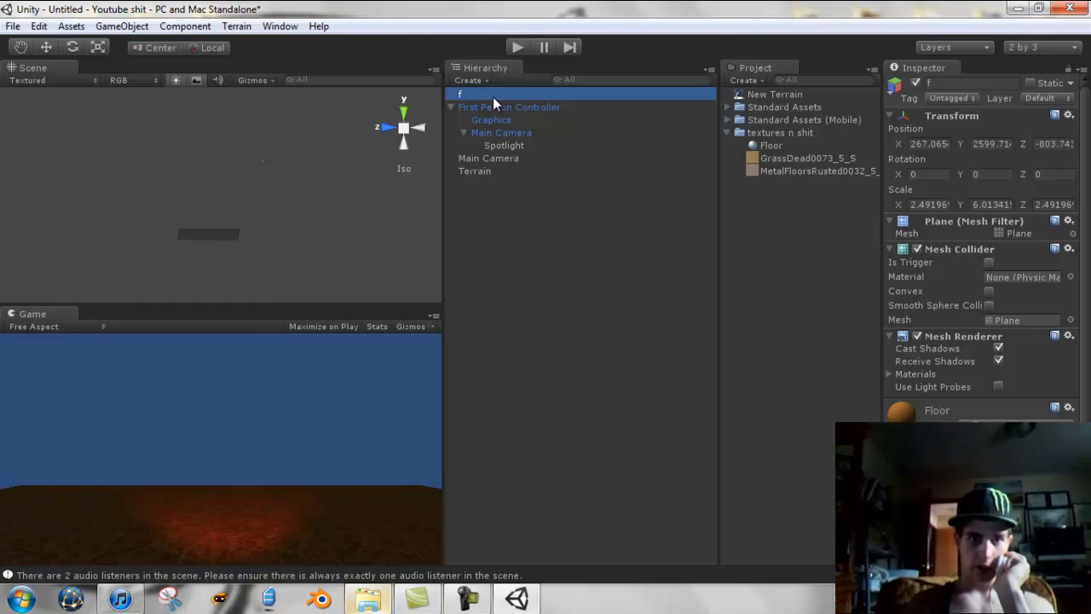
left_click(497, 105)
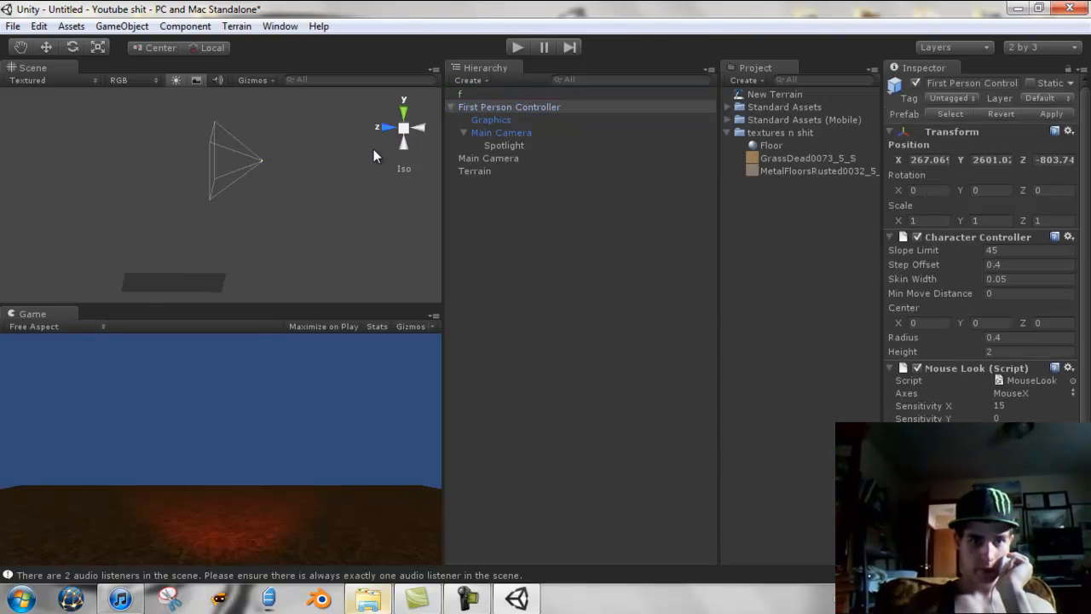
key("f")
scroll(371, 146, "down", 3)
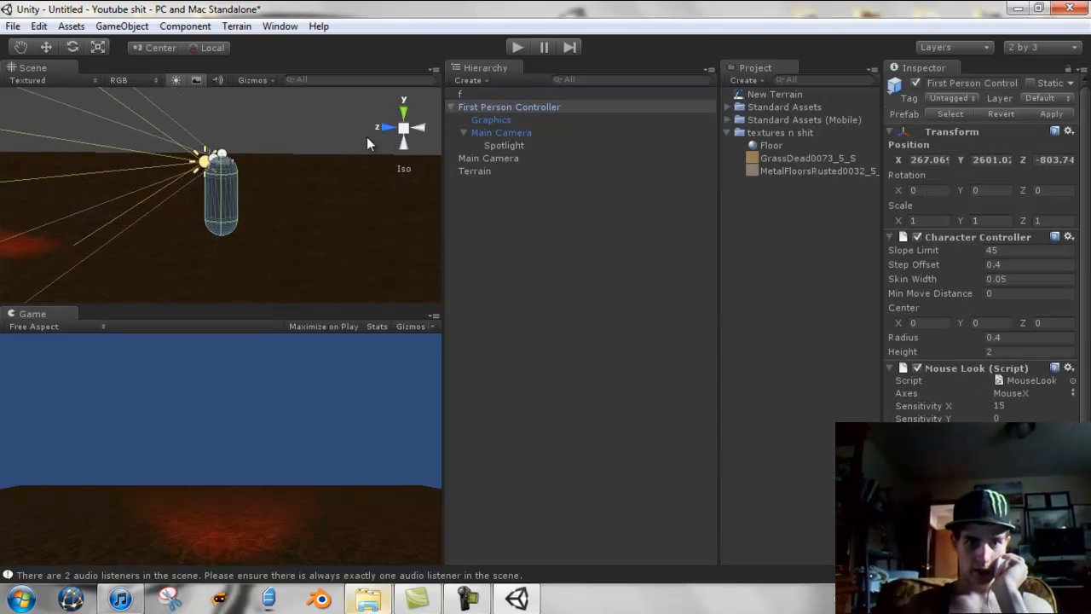
left_click(483, 170)
right_click(489, 105)
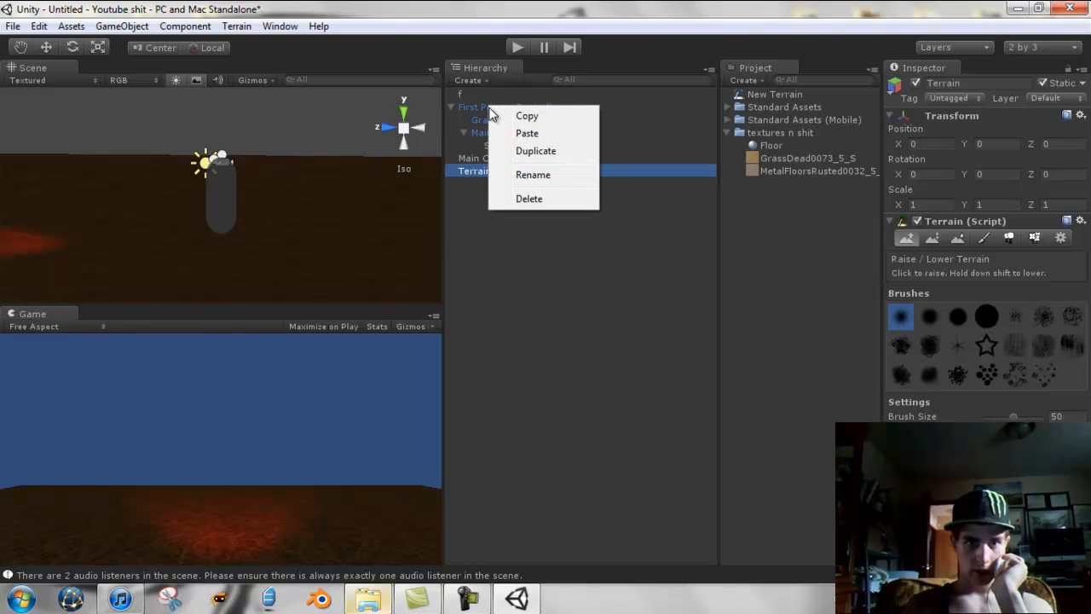
left_click(491, 292)
left_click(468, 170)
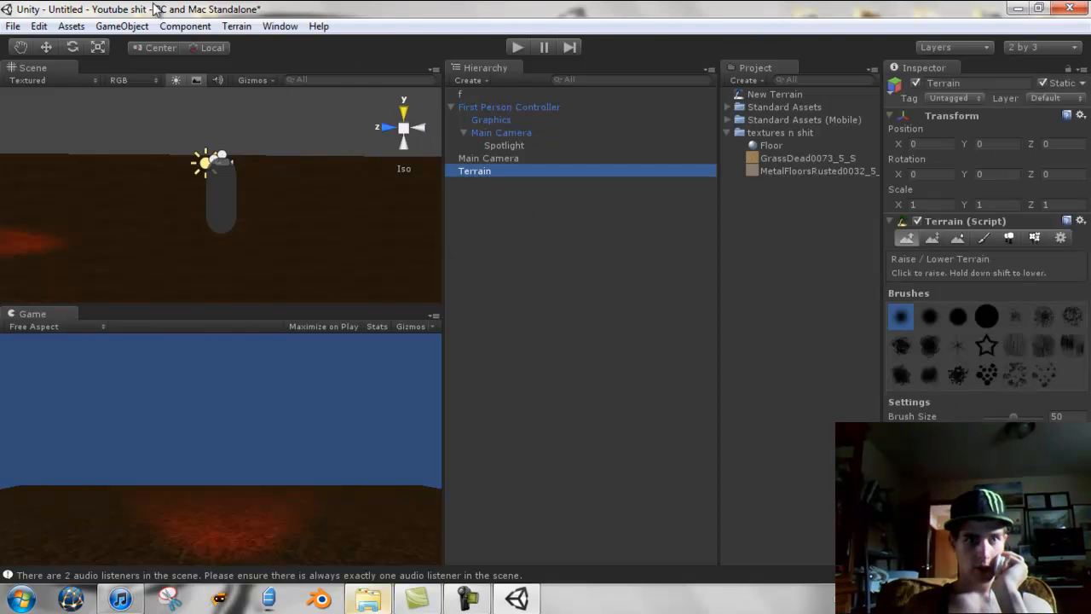
left_click(134, 26)
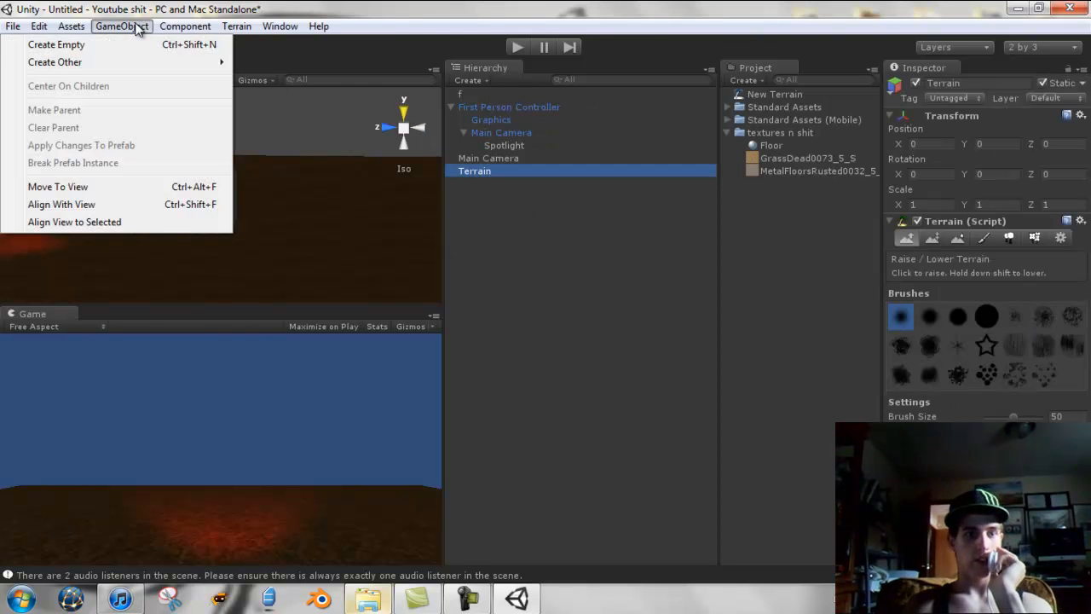
left_click(113, 186)
scroll(203, 127, "down", 5)
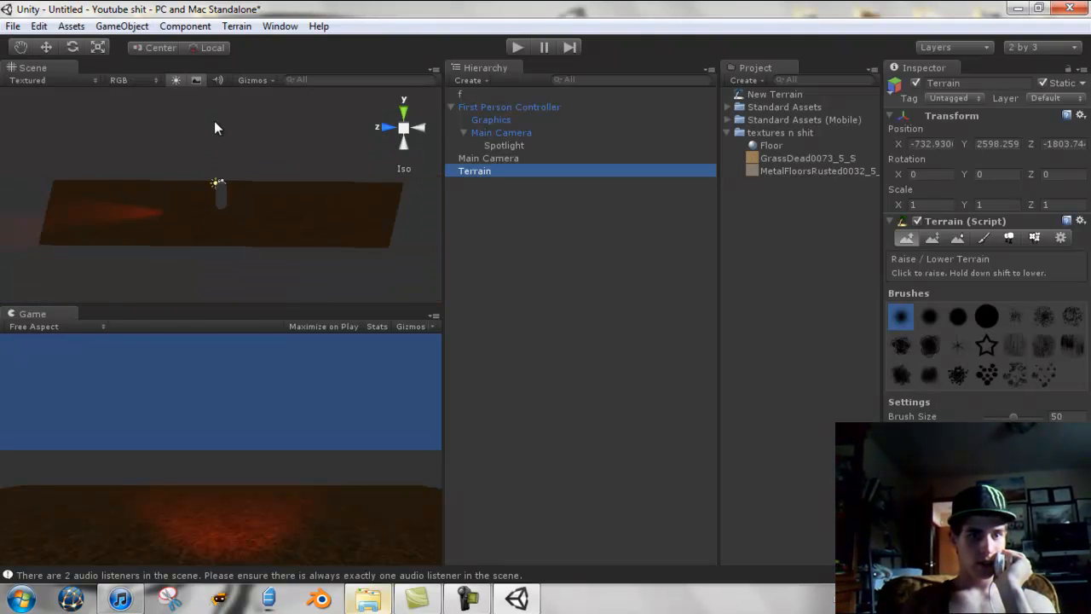
scroll(217, 124, "down", 3)
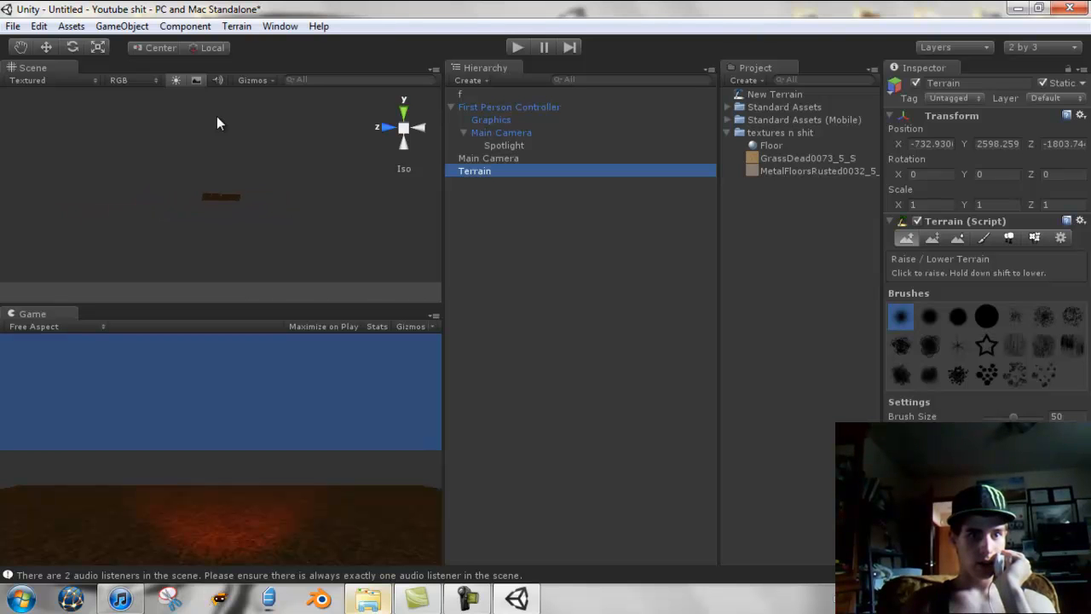
scroll(216, 124, "up", 5)
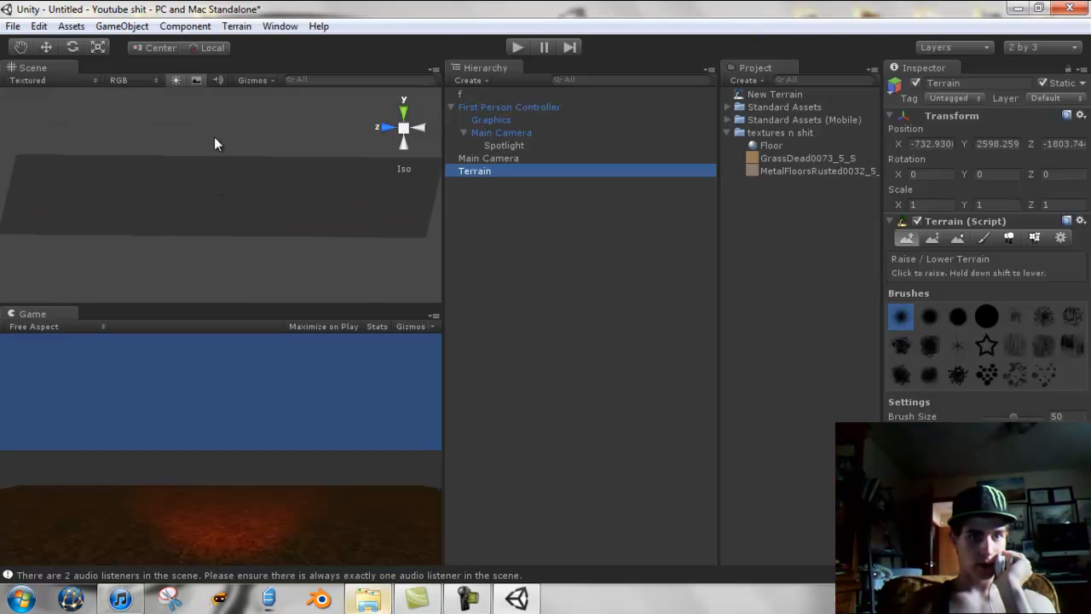
left_click(316, 219)
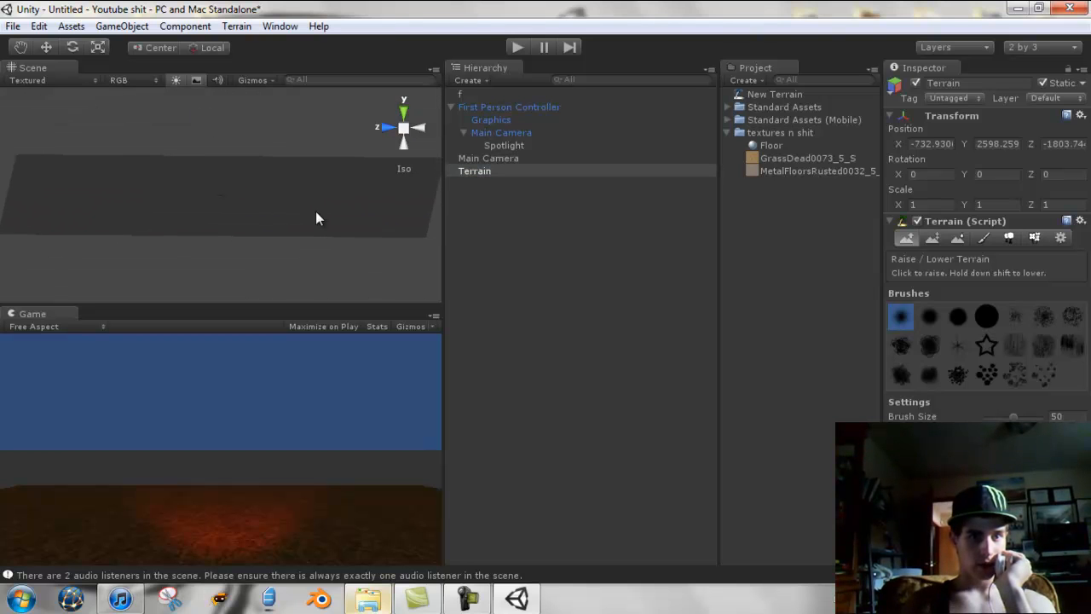
- Scale the Terrain uniformly to about -0.195 on all three axes
left_click(95, 48)
mouse_move(217, 205)
left_mouse_down()
mouse_move(236, 285)
mouse_move(252, 205)
mouse_move(224, 226)
mouse_move(222, 310)
mouse_move(224, 214)
left_mouse_up()
left_click(470, 173)
scroll(223, 213, "up", 3)
middle_click_drag(213, 196, 212, 125)
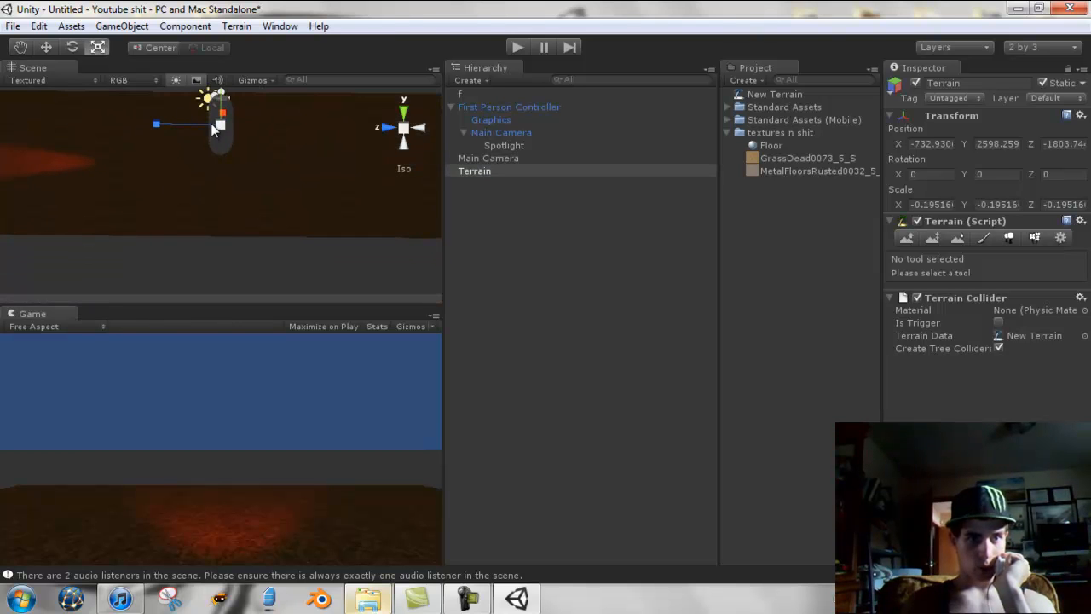
- Raise the Terrain vertically to a Y position of about 2599.64
left_click(53, 51)
left_click_drag(226, 107, 224, 71)
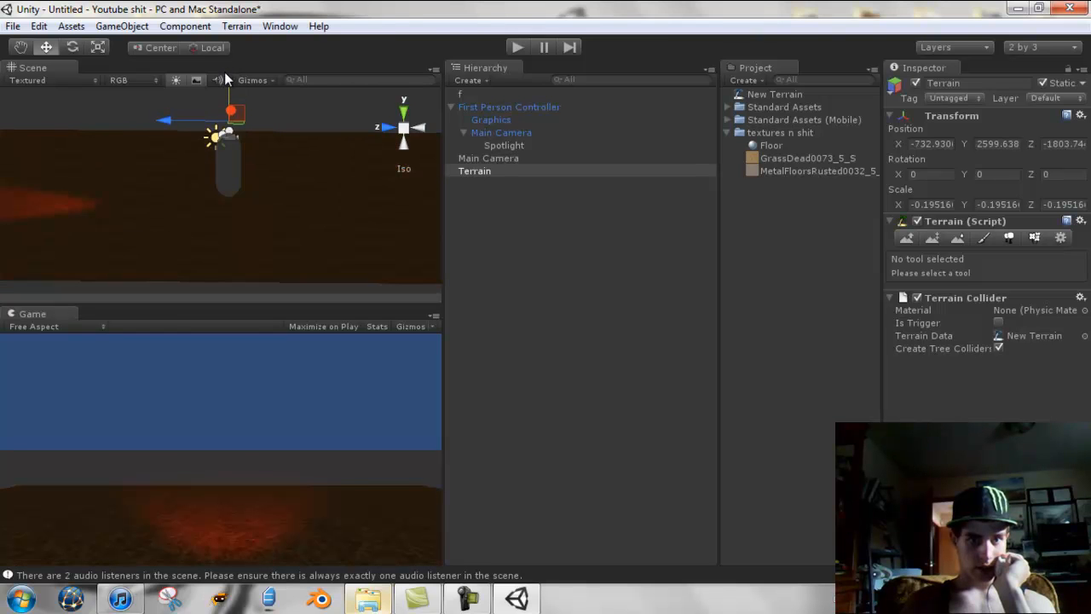
right_click_drag(230, 130, 263, 145)
scroll(291, 143, "down", 7)
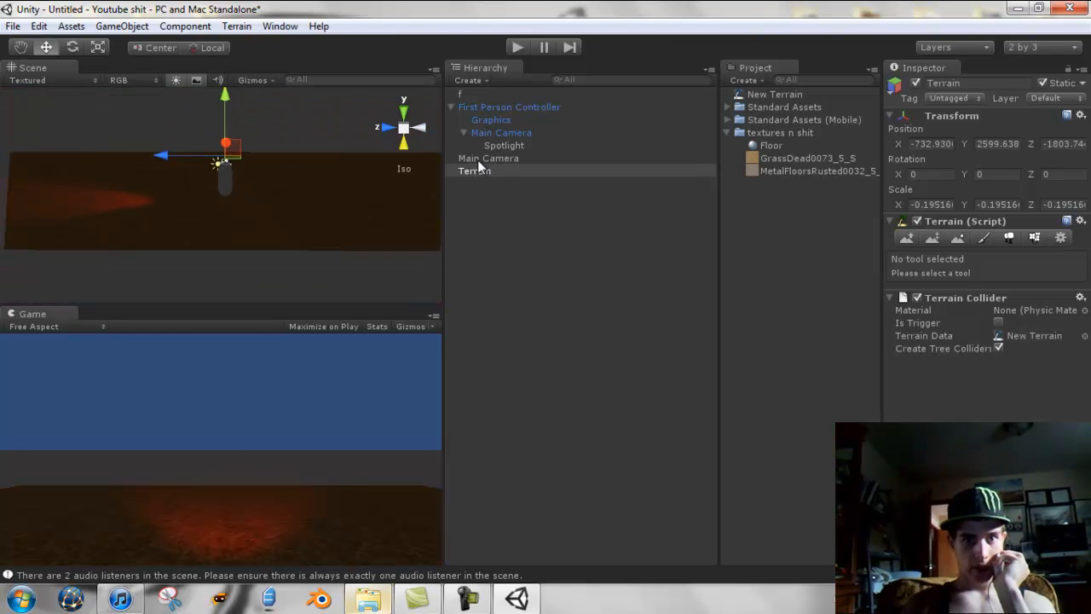
- Try to apply the Floor material from the textures folder to the Terrain
left_click_drag(783, 151, 501, 176)
left_click_drag(771, 146, 478, 168)
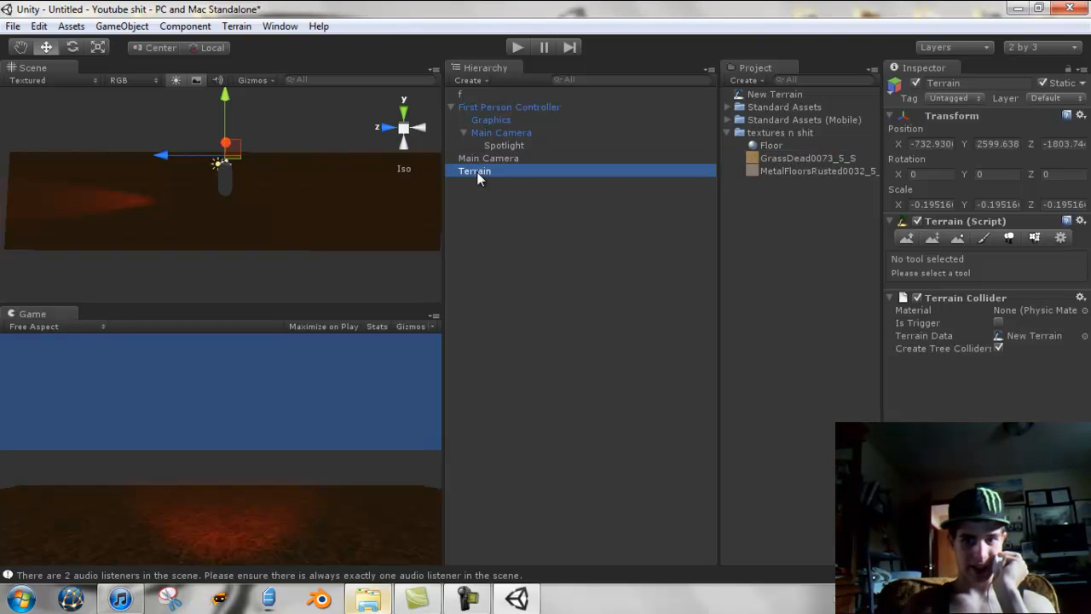
left_click(477, 173)
left_click(531, 181)
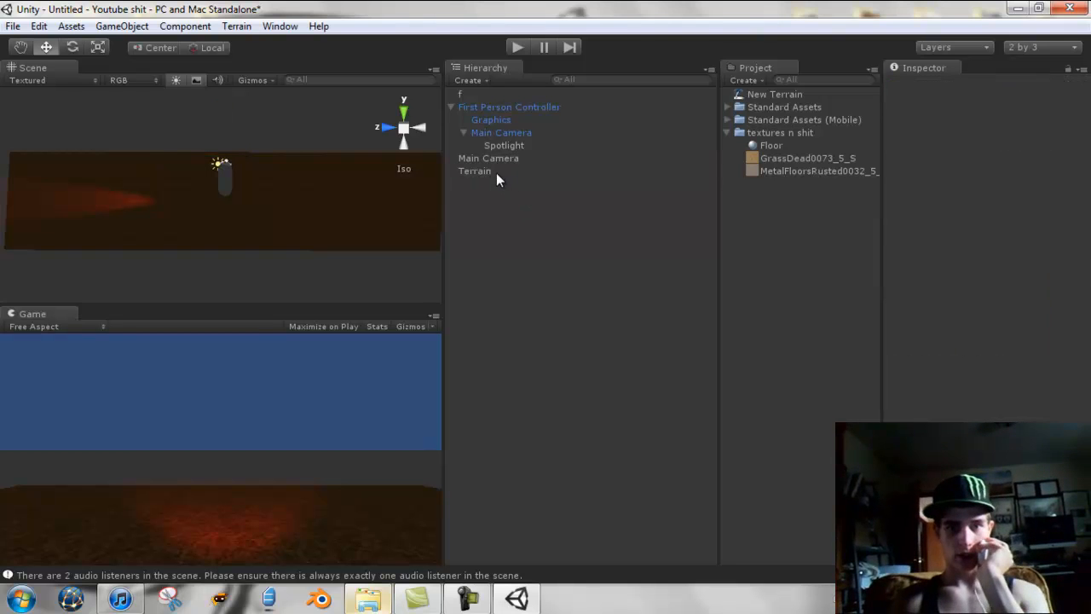
left_click(500, 173)
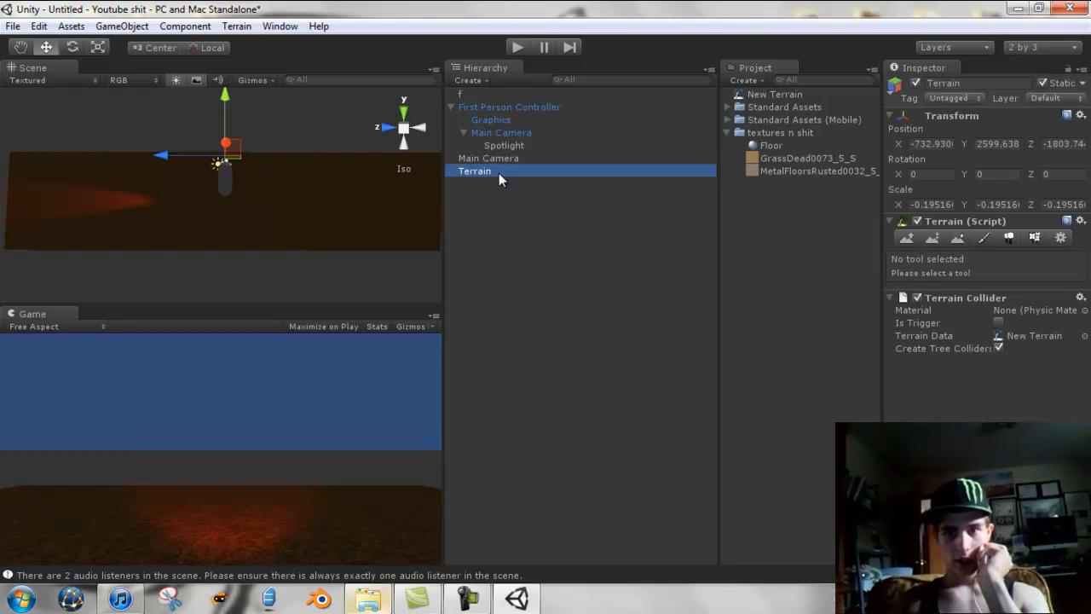
- Raise hills on the Terrain with the second Raise / Lower Terrain brush at brush size 100
left_click(907, 239)
left_click(929, 316)
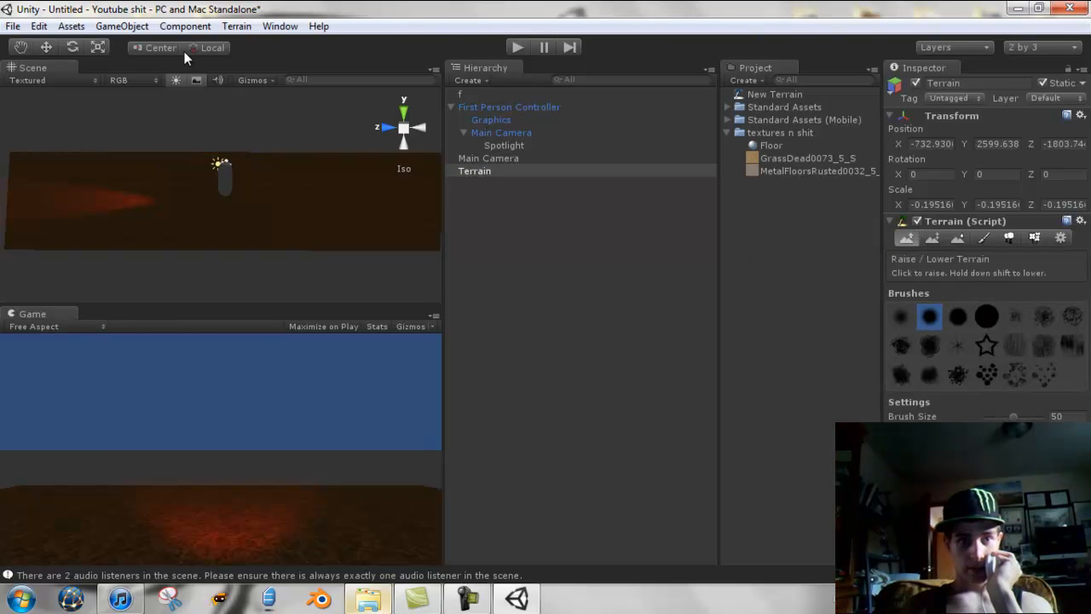
scroll(262, 198, "down", 3)
left_click_drag(1020, 421, 1041, 418)
scroll(237, 225, "up", 5)
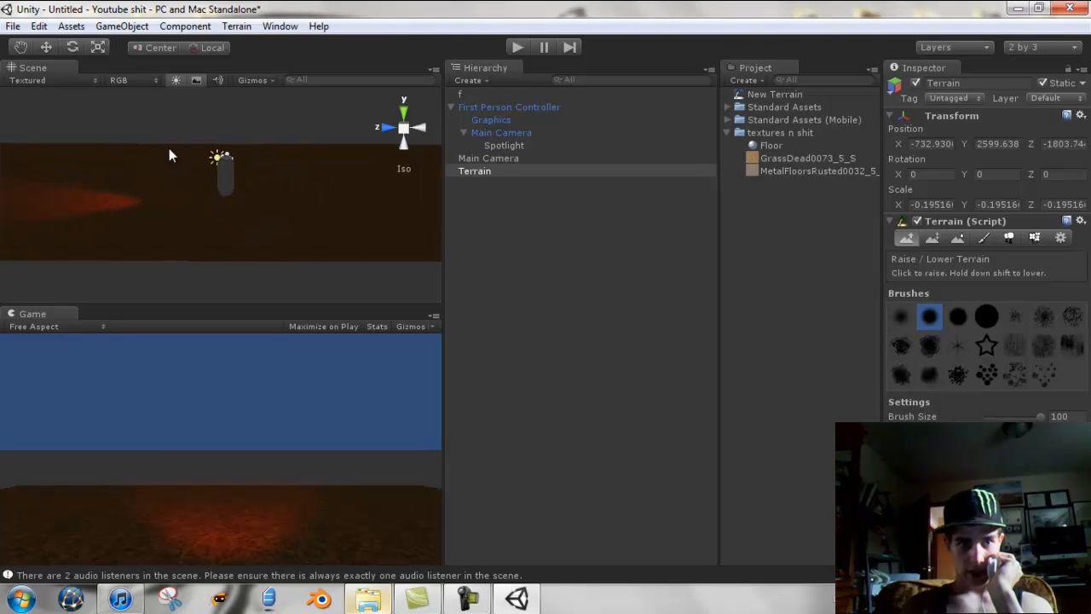
scroll(191, 161, "down", 5)
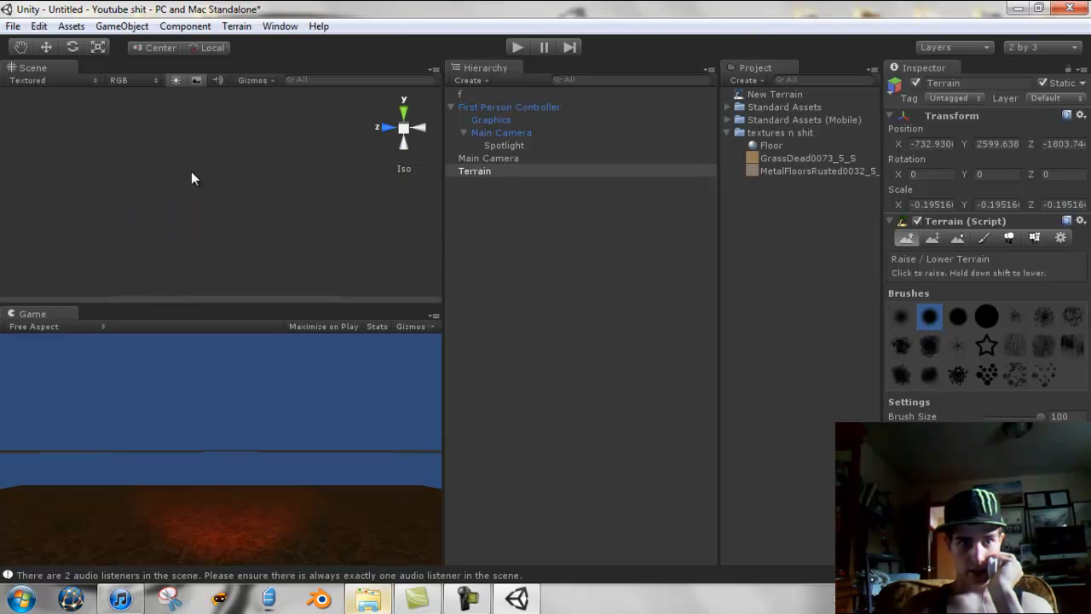
scroll(183, 178, "up", 2)
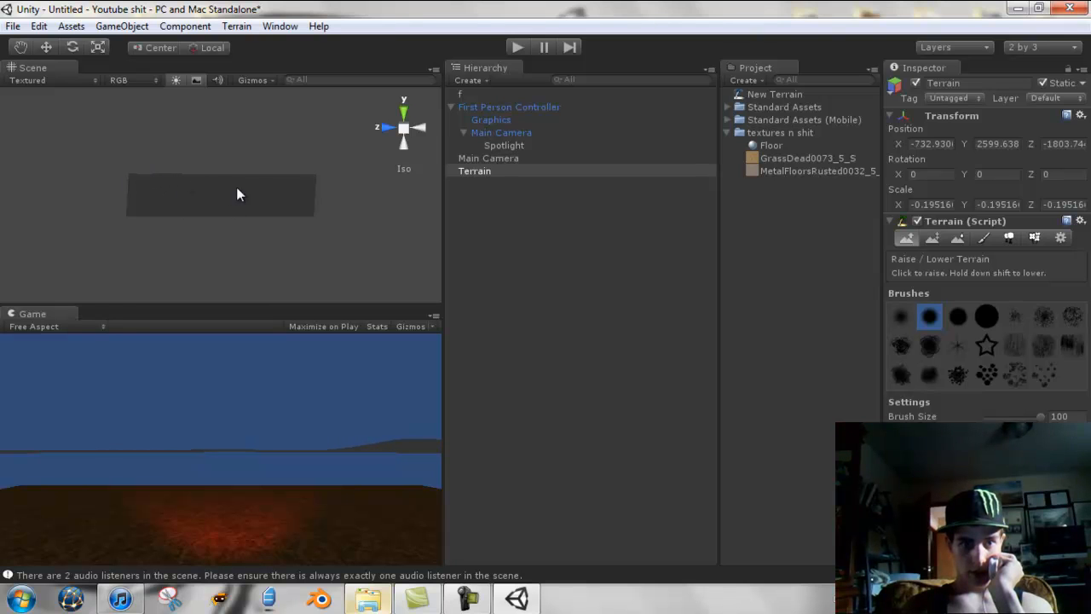
scroll(150, 195, "up", 5)
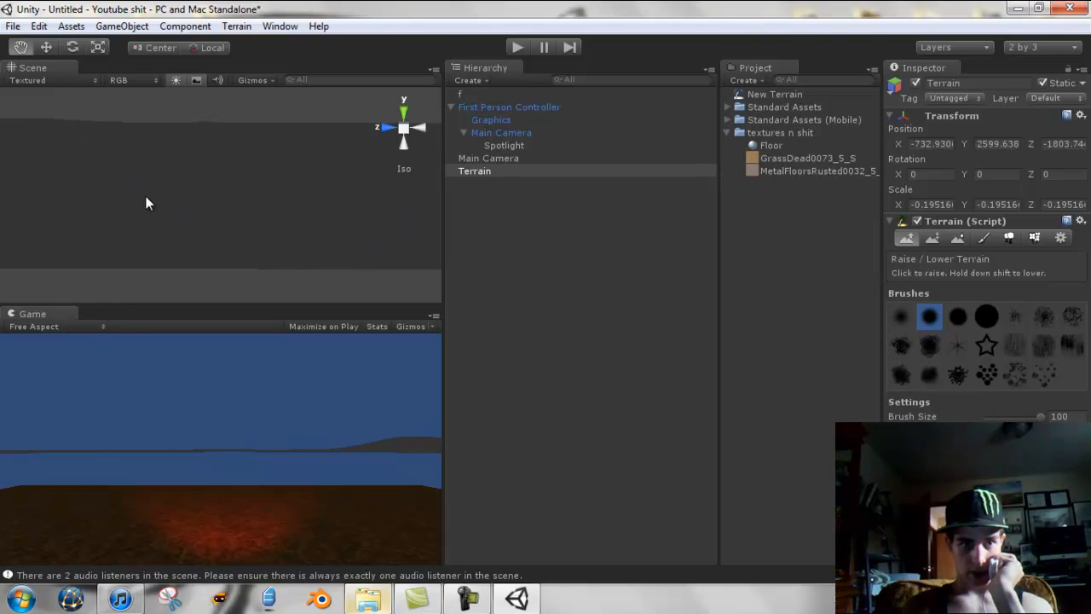
left_click_drag(216, 205, 240, 142)
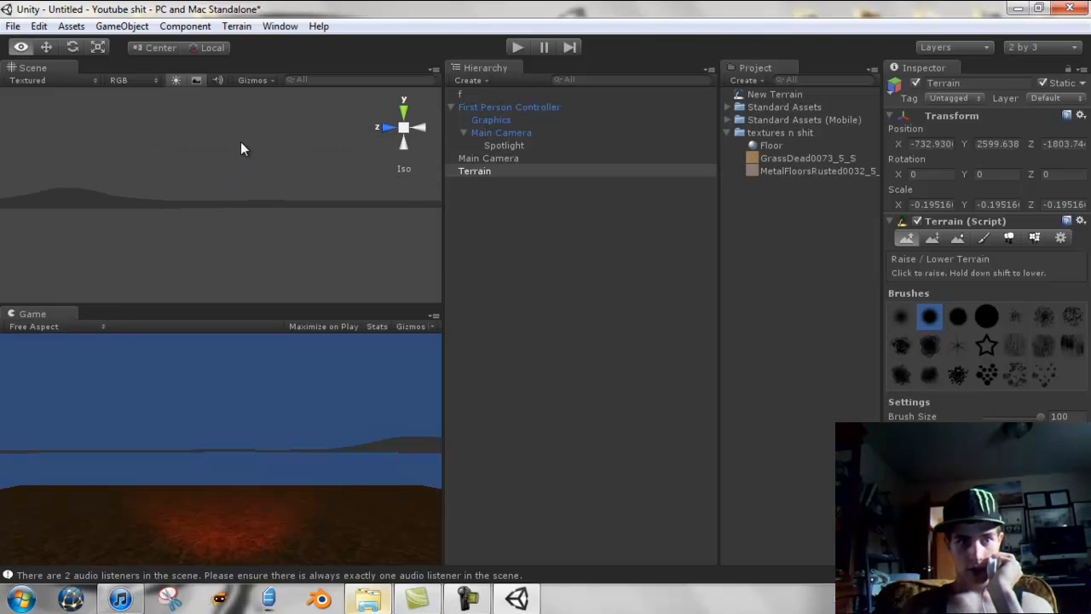
scroll(241, 145, "down", 5)
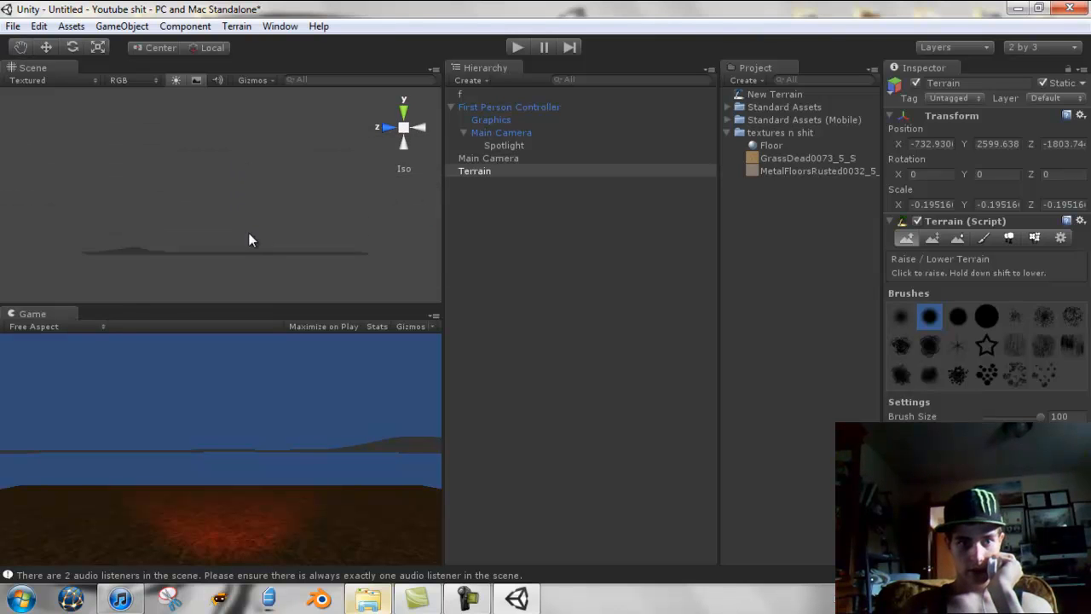
left_click_drag(249, 153, 191, 163)
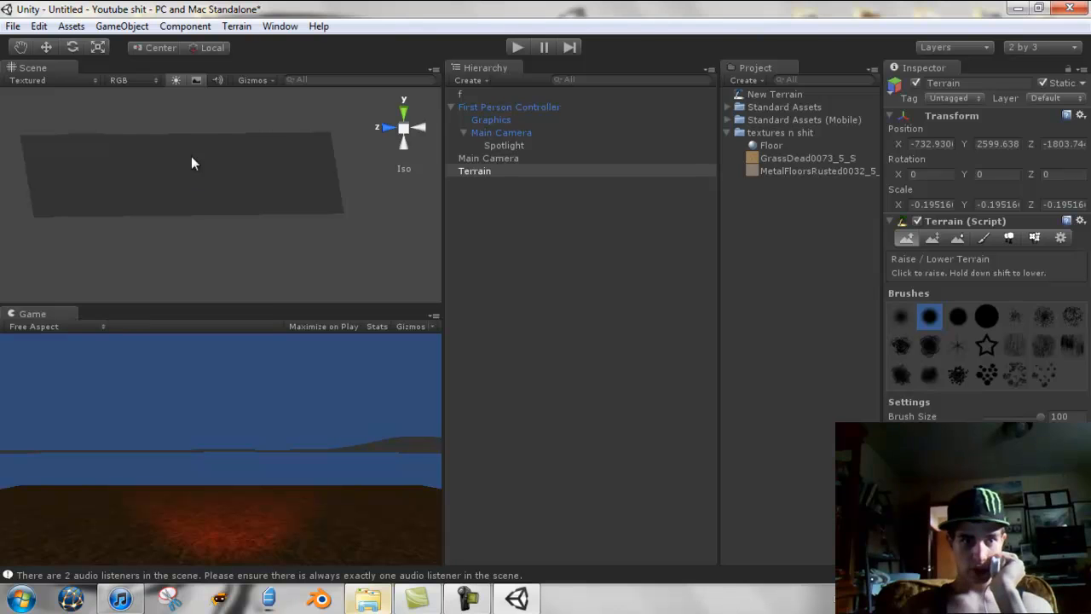
- Delete the Terrain from the scene and focus the view on the First Person Controller
right_click(467, 170)
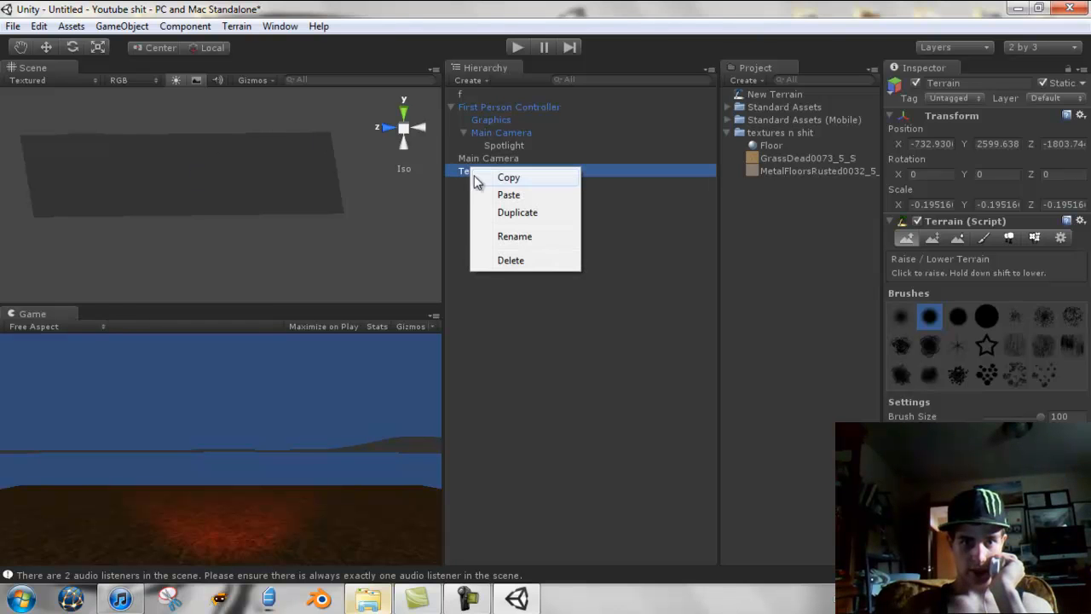
left_click(512, 261)
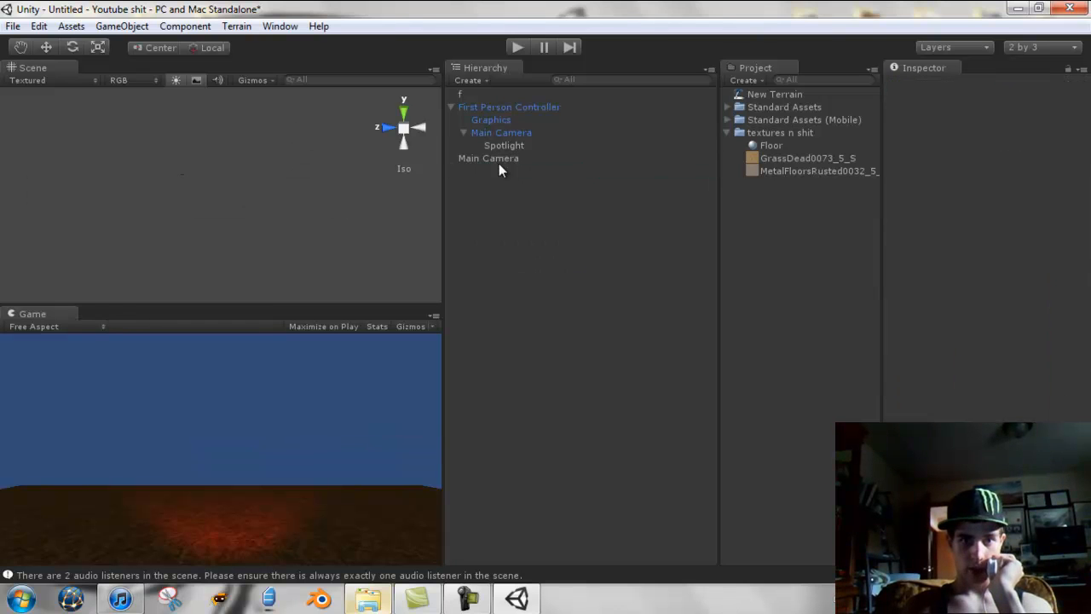
left_click(498, 106)
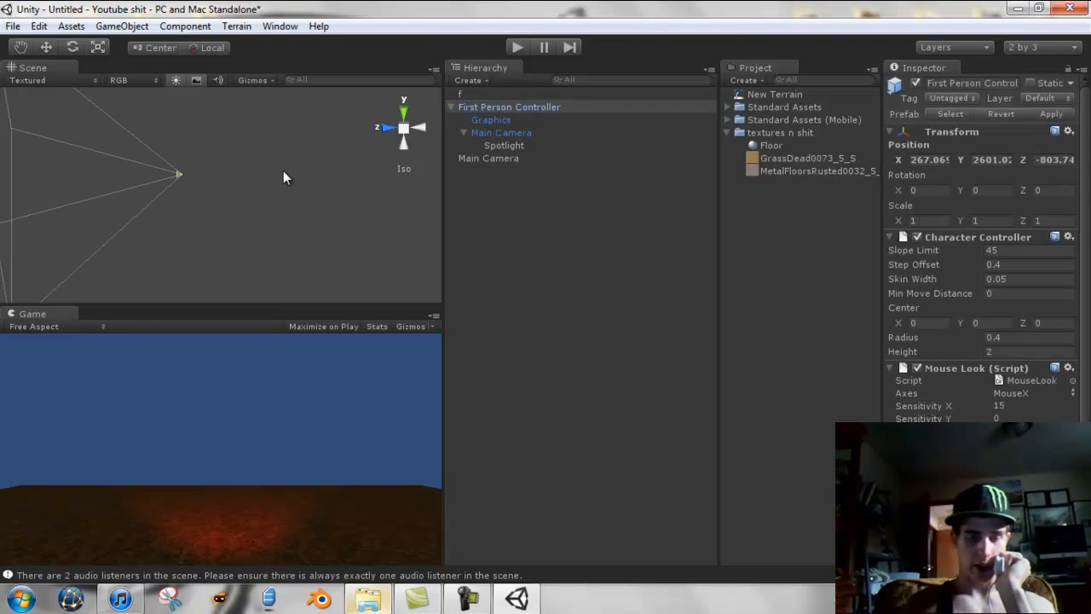
key("f")
scroll(183, 142, "down", 3)
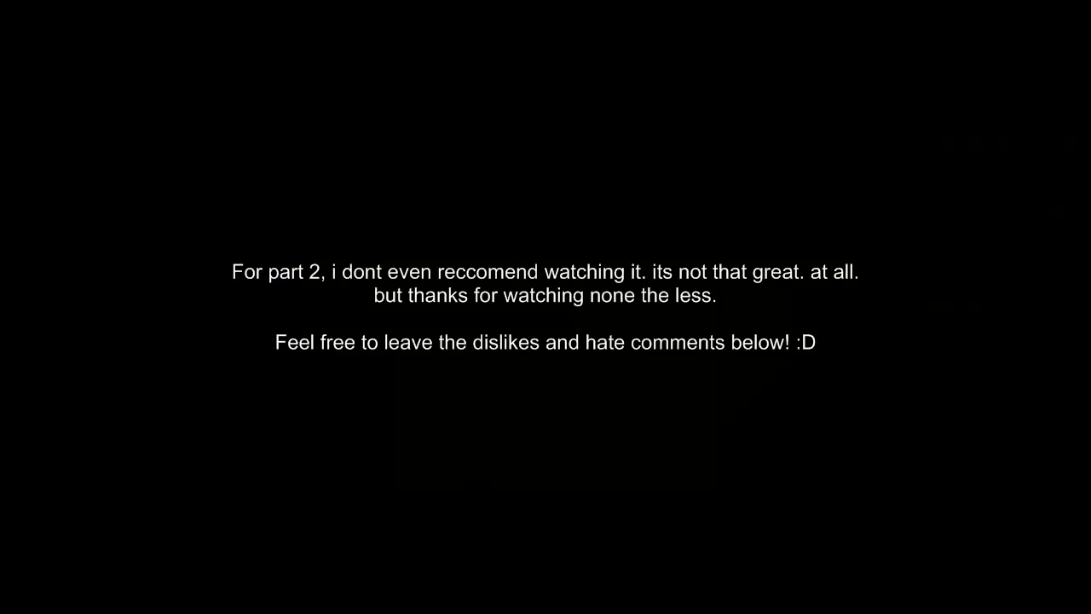